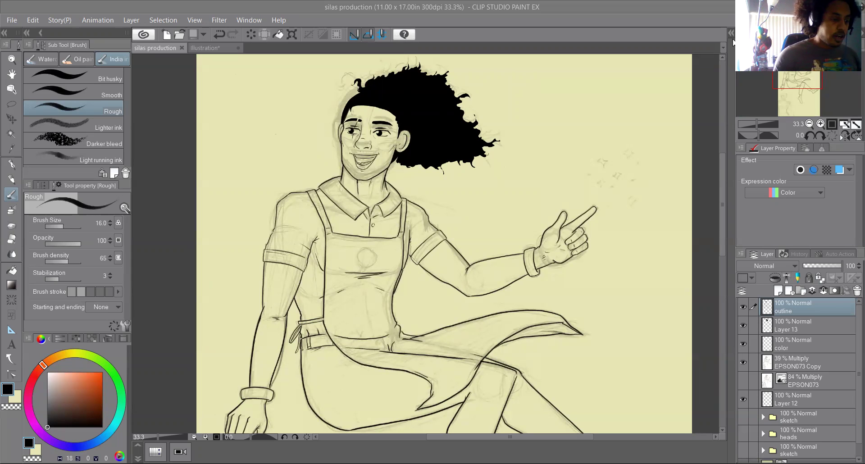
- Hide the outline, Layer 13, color and EPSON073 Copy layers and show the original EPSON073 sketch layer
scroll(722, 180, up, 3)
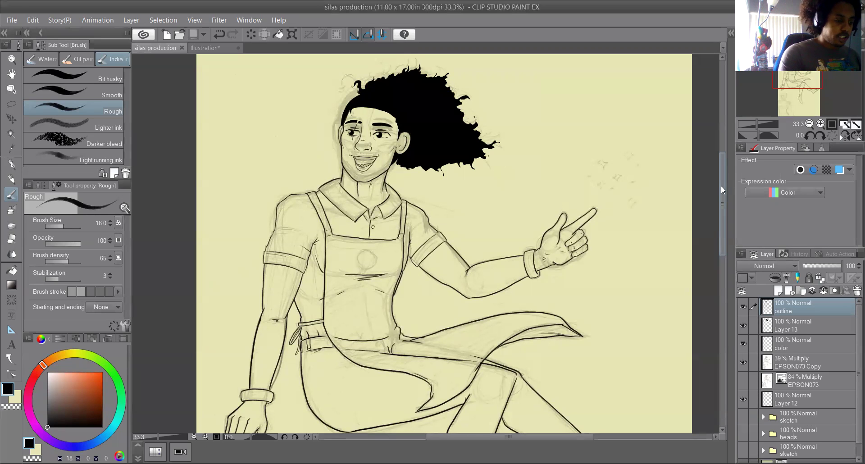
scroll(722, 187, down, 2)
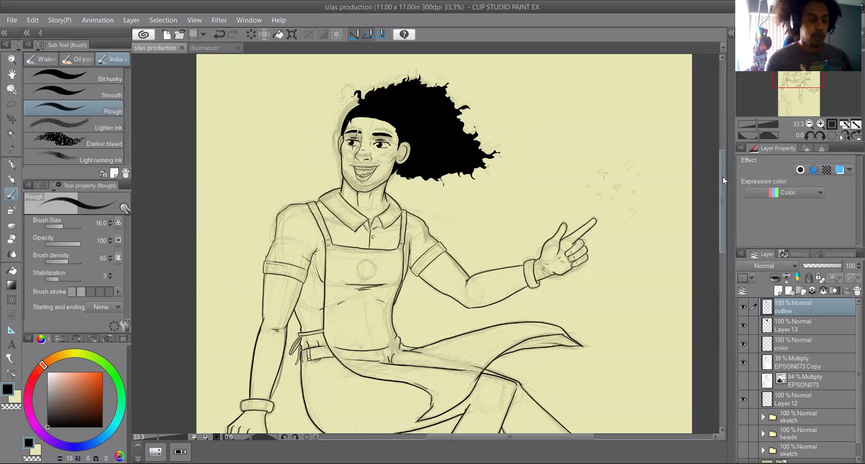
click(743, 307)
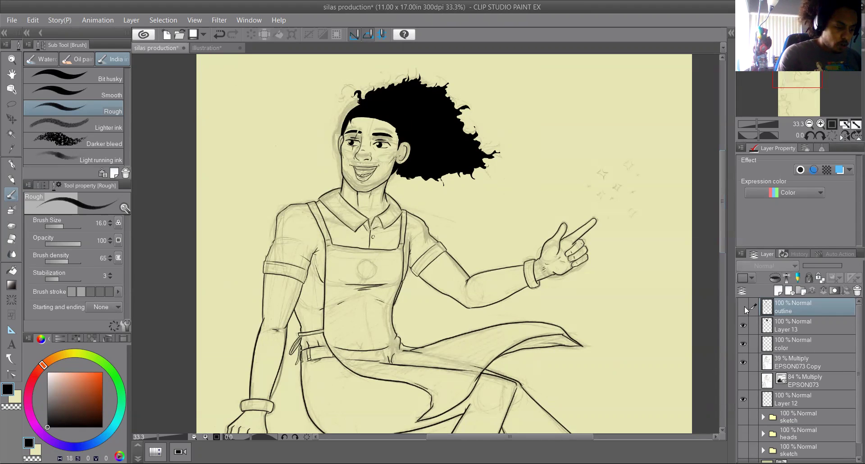
click(743, 308)
scroll(851, 351, down, 1)
scroll(851, 354, up, 1)
drag(743, 307, 743, 347)
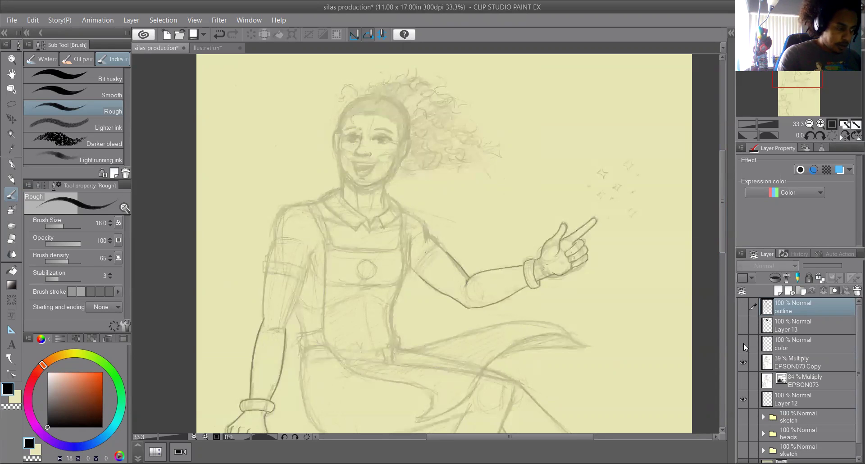
click(743, 362)
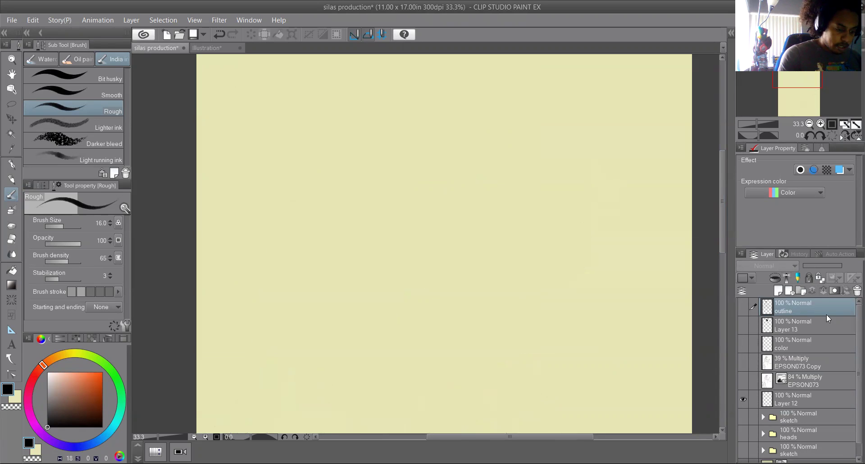
click(744, 382)
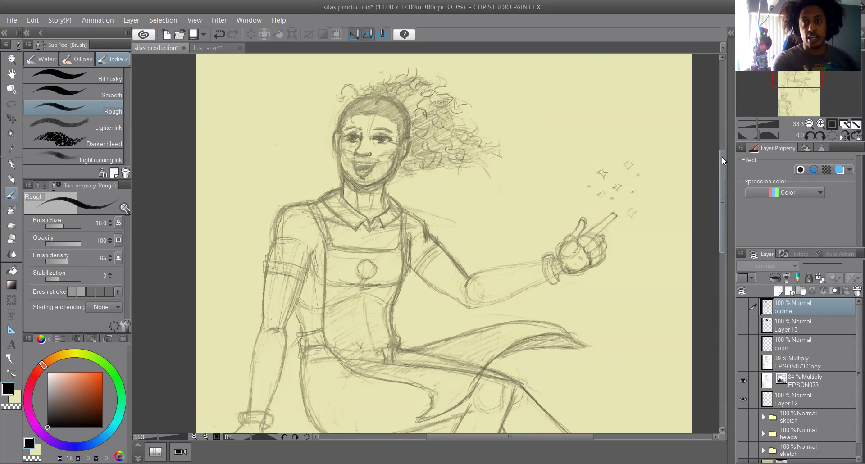
drag(721, 153, 699, 162)
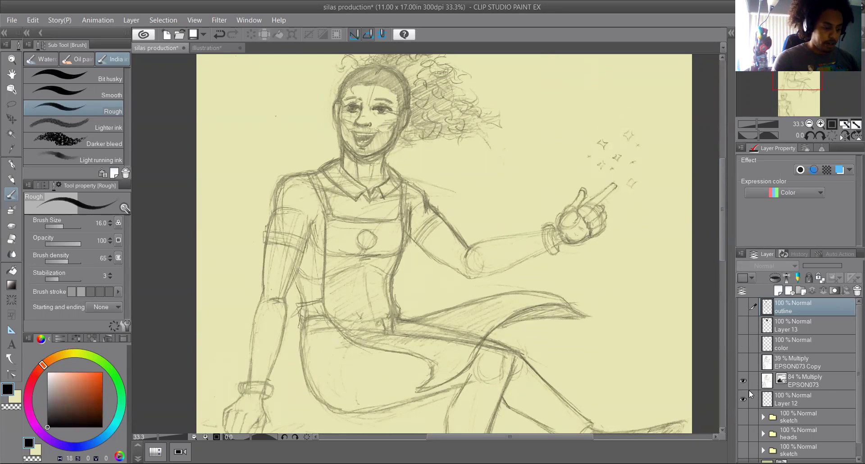
- Switch the EPSON073 layer's blending mode to Normal and back to Multiply to compare the paper background
click(800, 378)
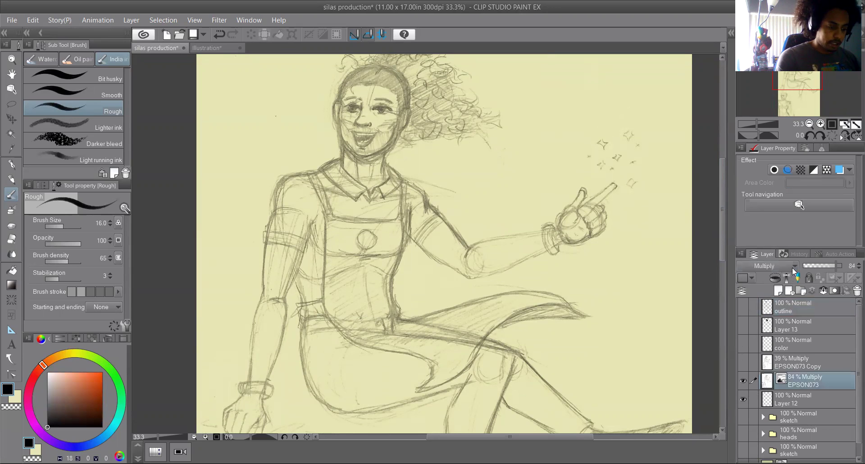
click(792, 265)
click(804, 260)
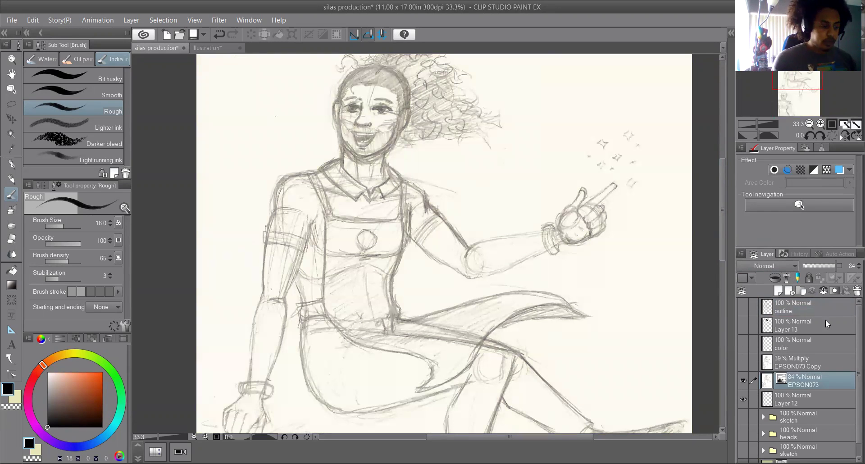
click(785, 265)
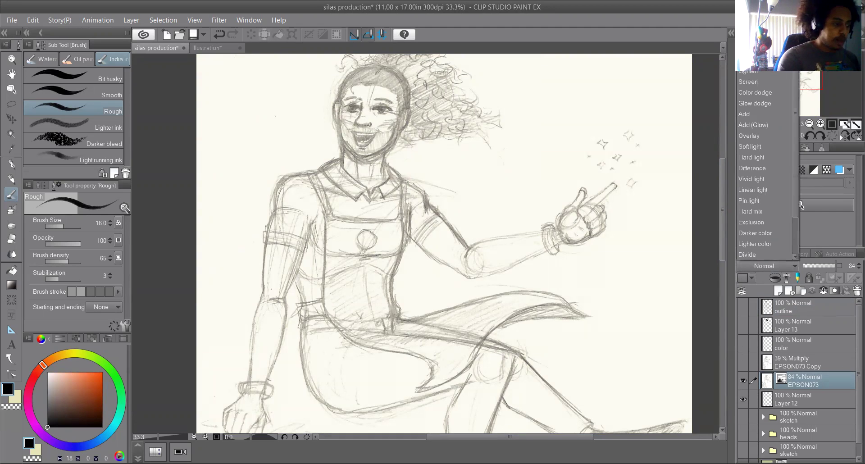
click(756, 27)
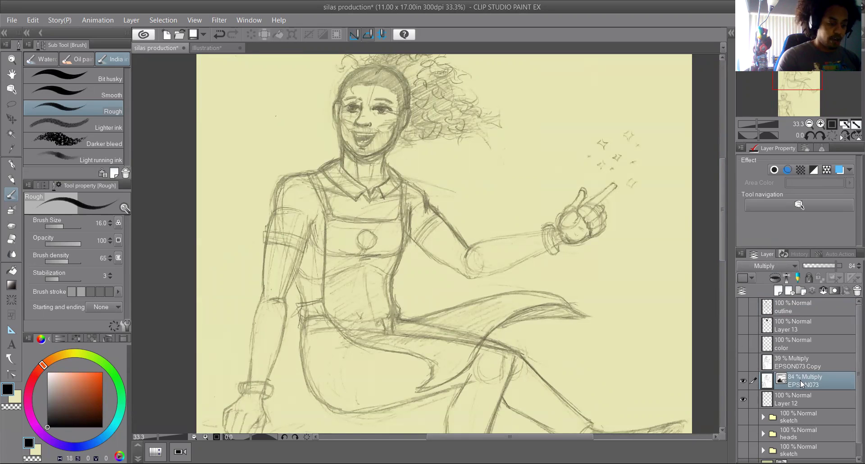
- Show the EPSON073 Copy layer with the corrected hands and hide the original EPSON073 layer
click(743, 356)
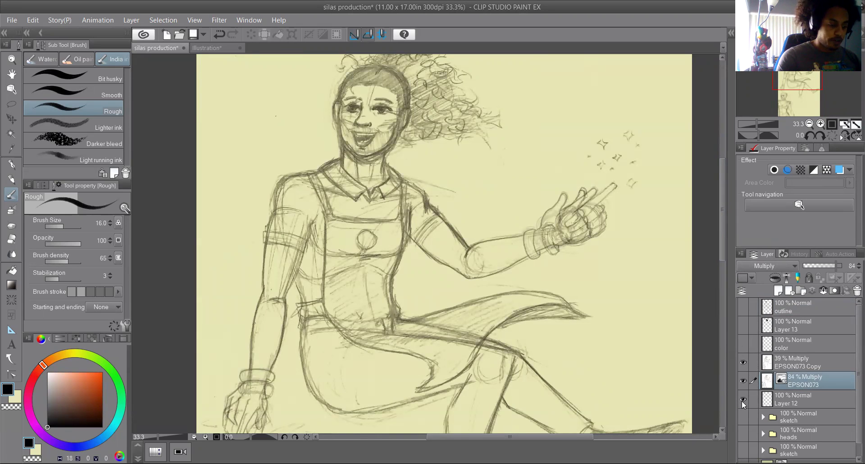
click(743, 381)
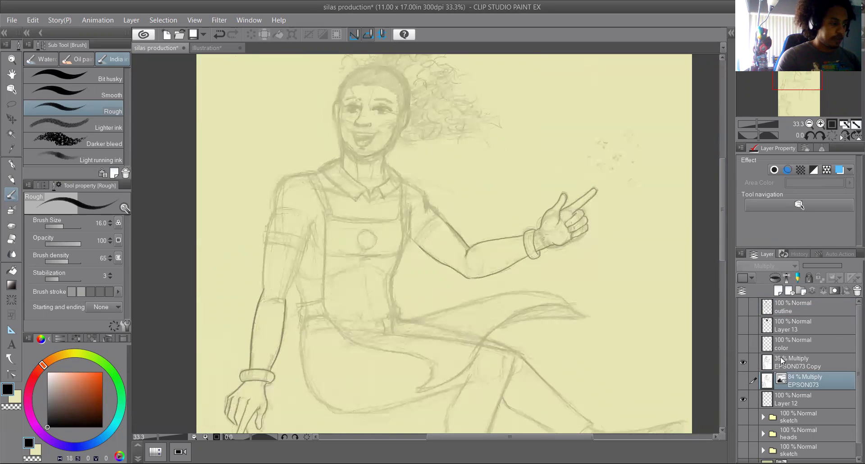
mouse_move(722, 204)
mouse_down()
mouse_move(721, 193)
mouse_move(722, 257)
mouse_move(717, 185)
mouse_move(718, 207)
mouse_move(717, 197)
mouse_move(709, 200)
mouse_up()
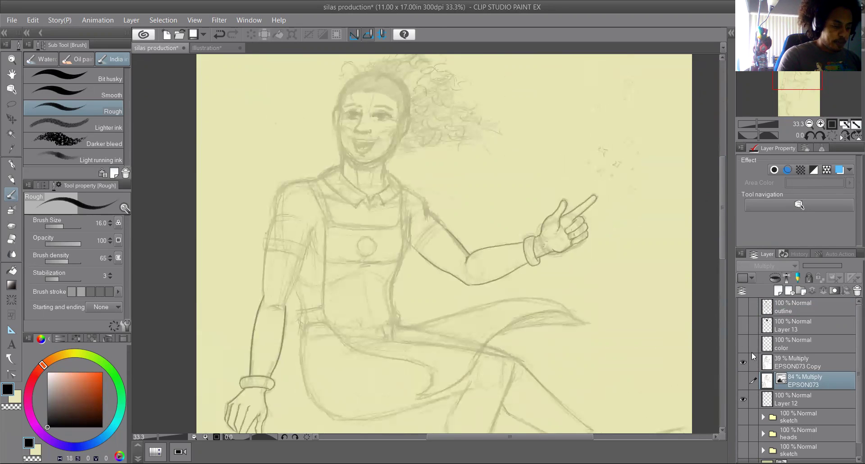
- Show the outline layer and the Layer 13 hair and eyes on top of the faint sketch
click(742, 325)
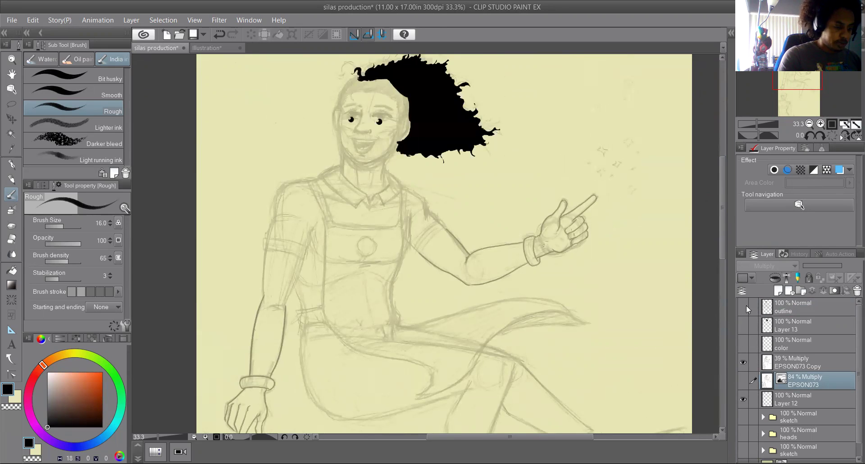
click(743, 307)
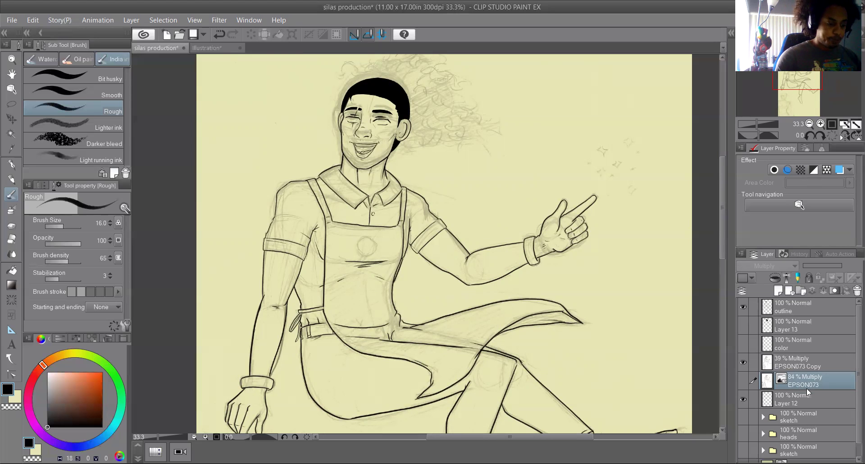
click(742, 325)
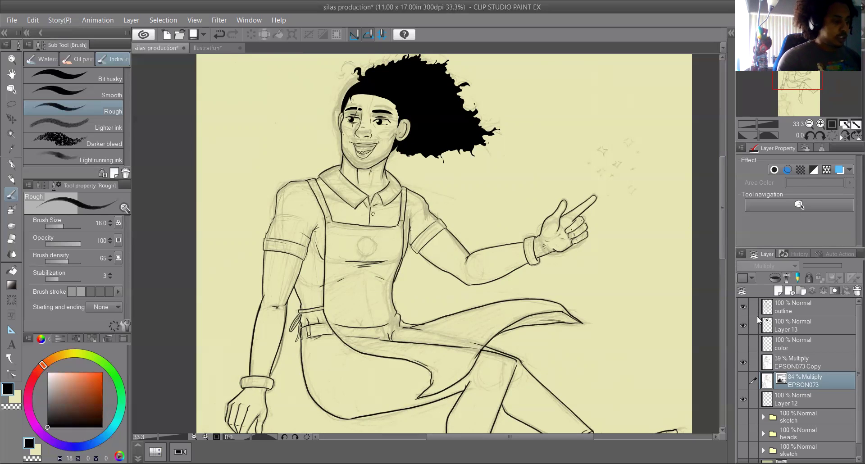
mouse_move(720, 193)
mouse_down()
mouse_move(722, 221)
mouse_move(717, 181)
mouse_move(718, 208)
mouse_up()
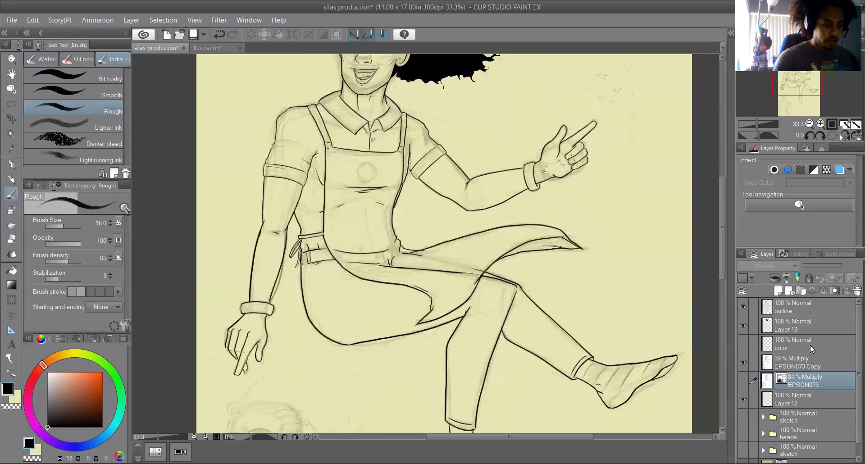
- Select the color layer, show the first sketch folder and hide outline and Layer 13 to examine the colored character reference
click(811, 345)
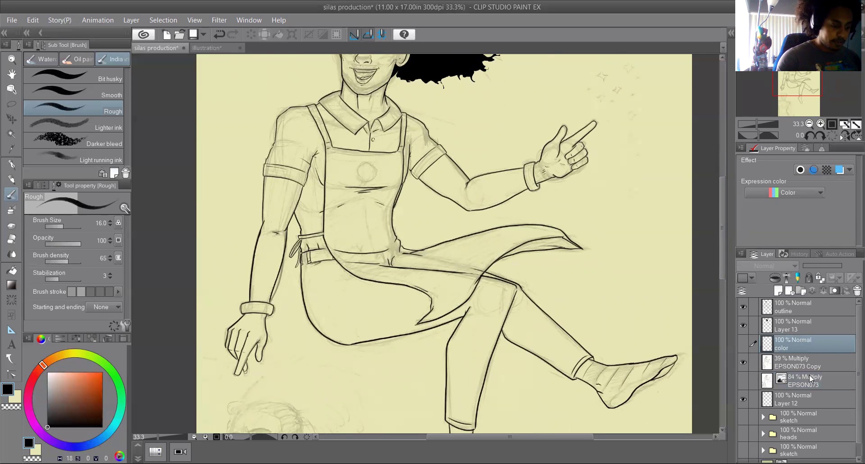
click(744, 415)
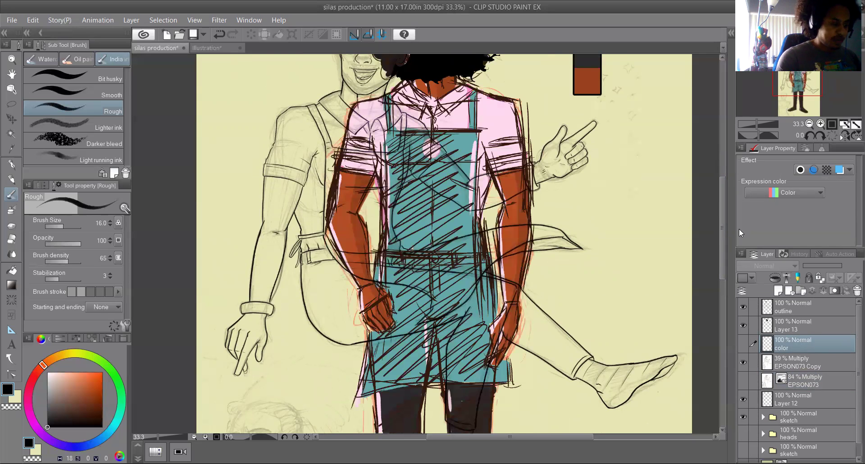
click(742, 325)
drag(720, 267, 724, 200)
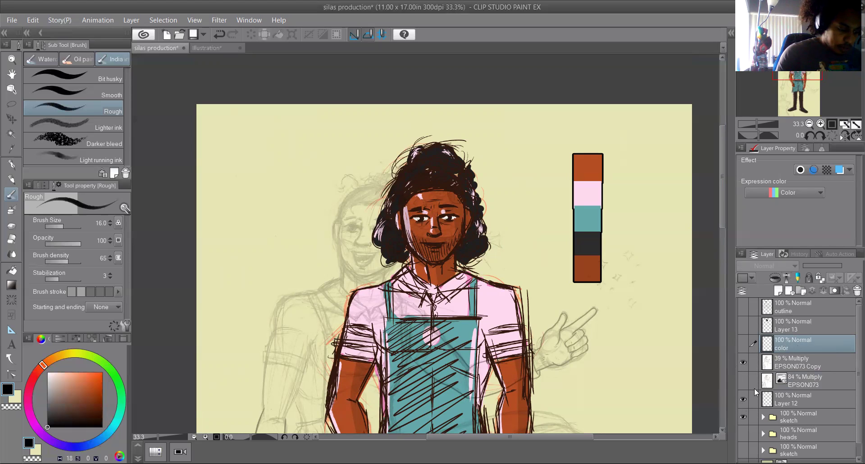
- Hide the sketch folder and the EPSON073 Copy layer, and show the outline and Layer 13 layers
click(742, 417)
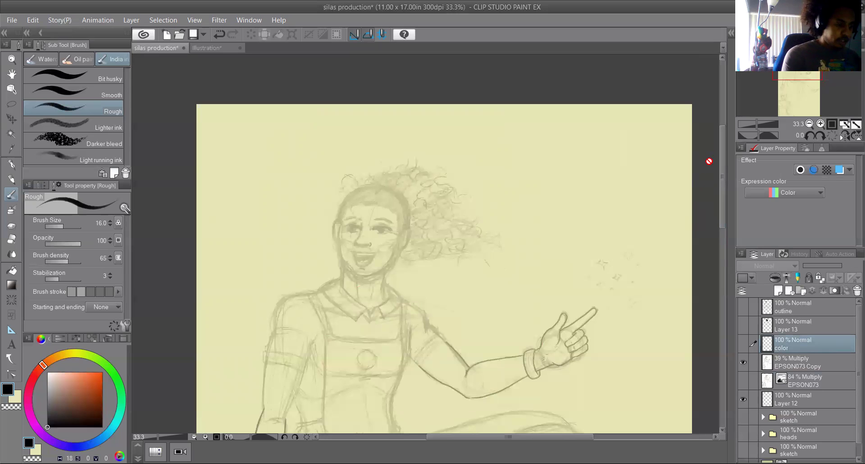
click(742, 306)
click(743, 321)
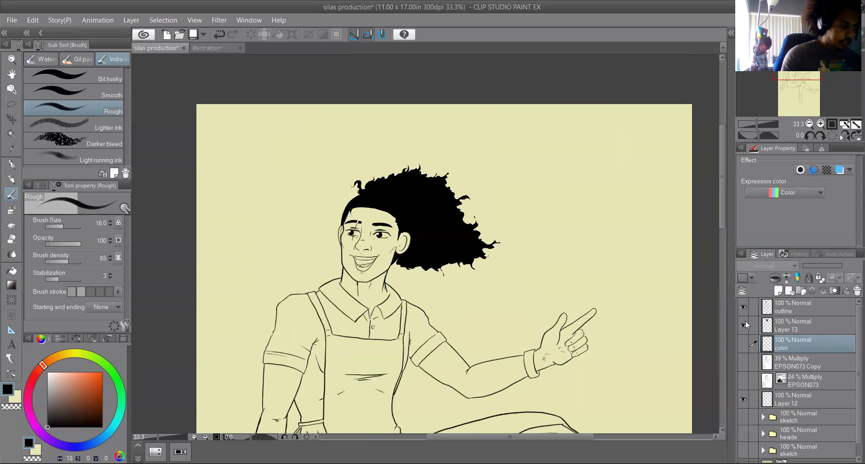
drag(720, 164, 720, 174)
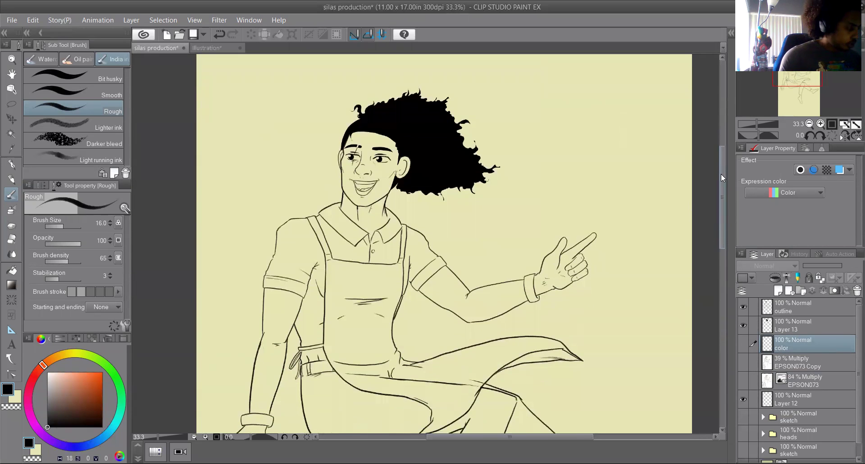
- Show the first sketch folder just long enough to sample the orange-brown skin color from the top swatch of its palette
click(742, 417)
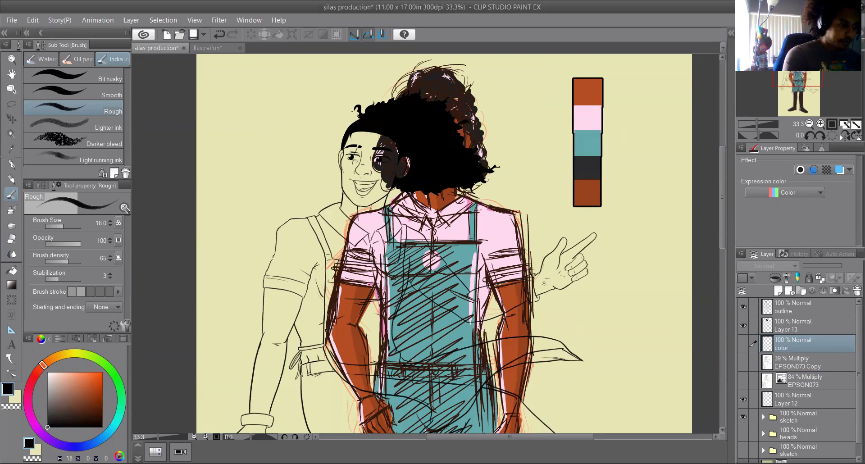
click(800, 423)
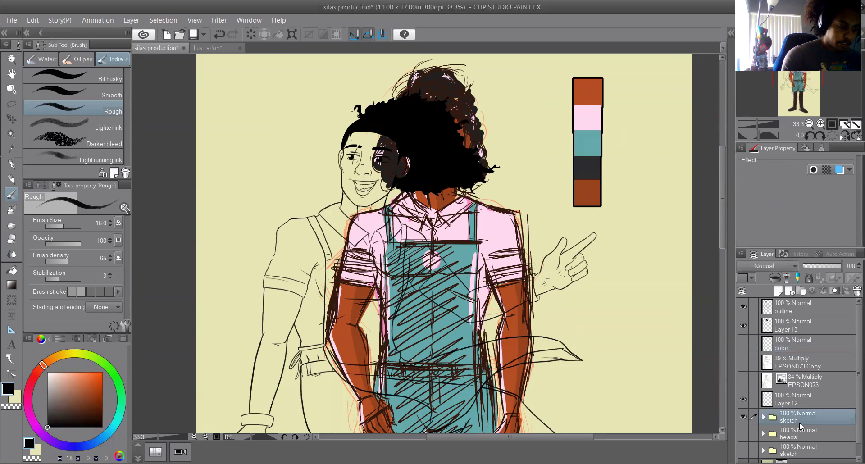
click(763, 417)
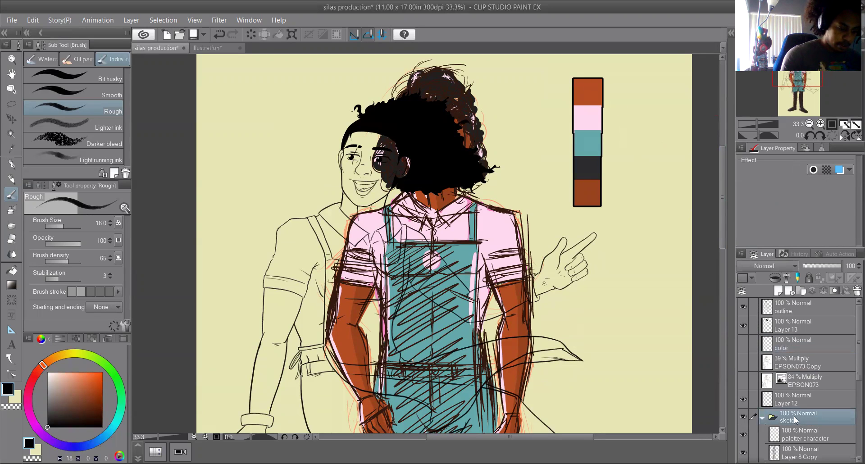
click(790, 399)
alt+click(593, 84)
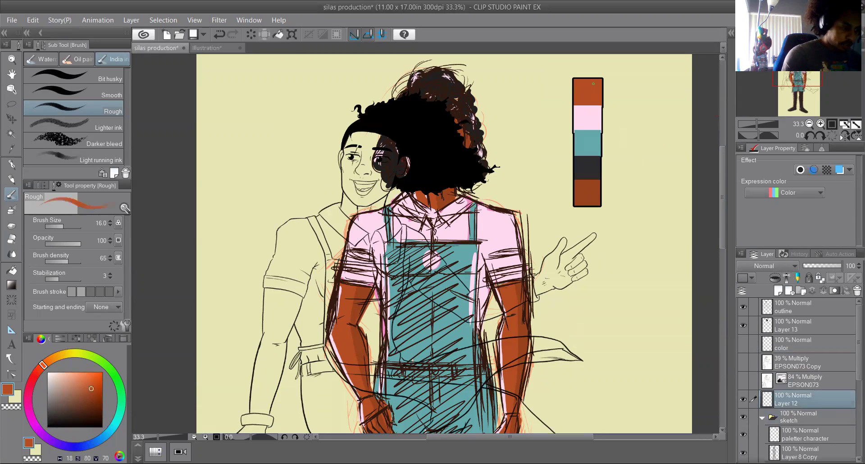
click(762, 417)
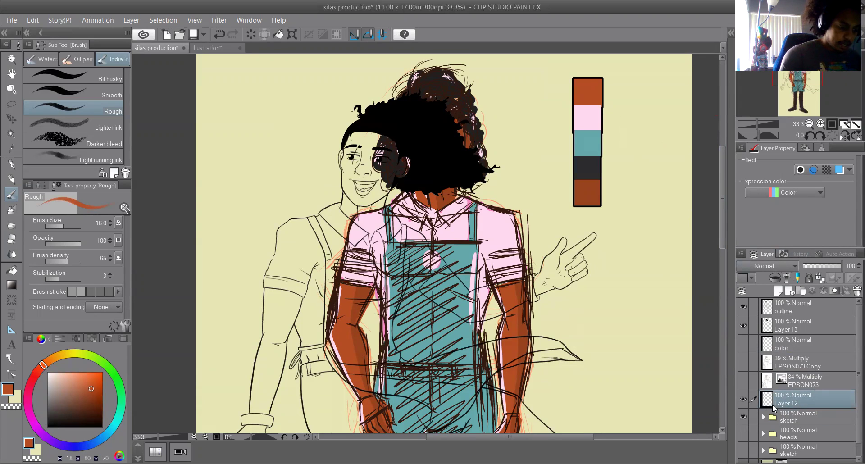
click(743, 417)
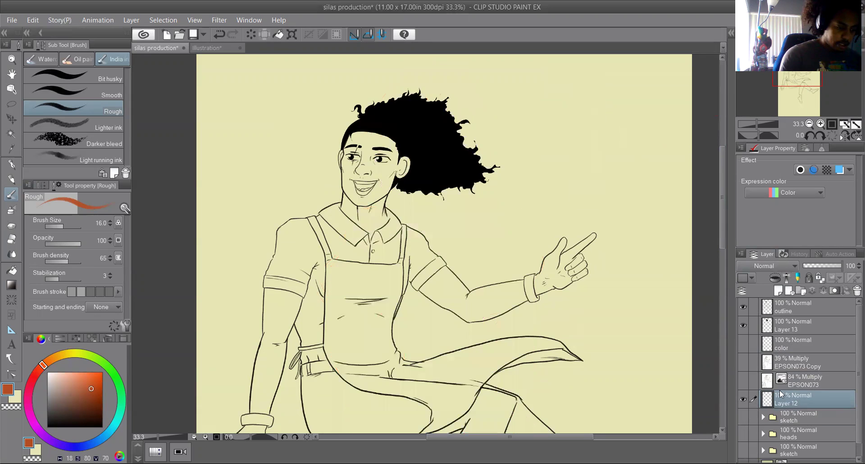
- Make the color layer active with the clean line art in view at 25% zoom
click(812, 345)
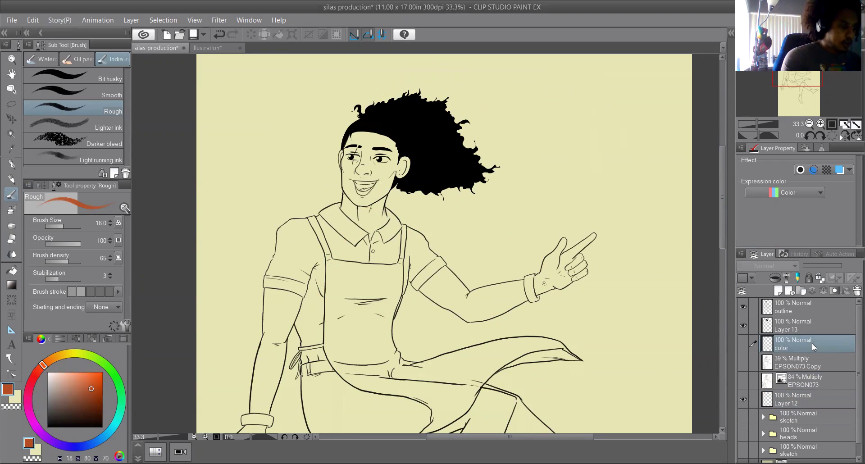
mouse_move(720, 158)
mouse_down()
mouse_move(720, 172)
mouse_move(716, 148)
mouse_up()
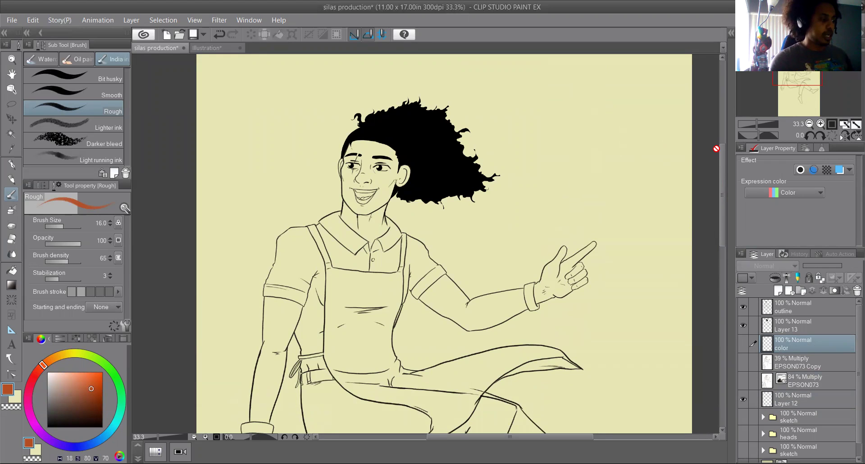
scroll(722, 210, down, 5)
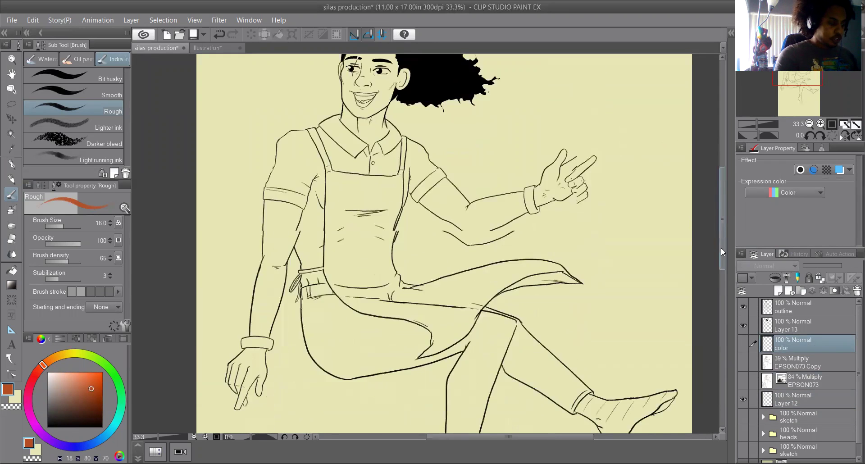
scroll(719, 245, up, 4)
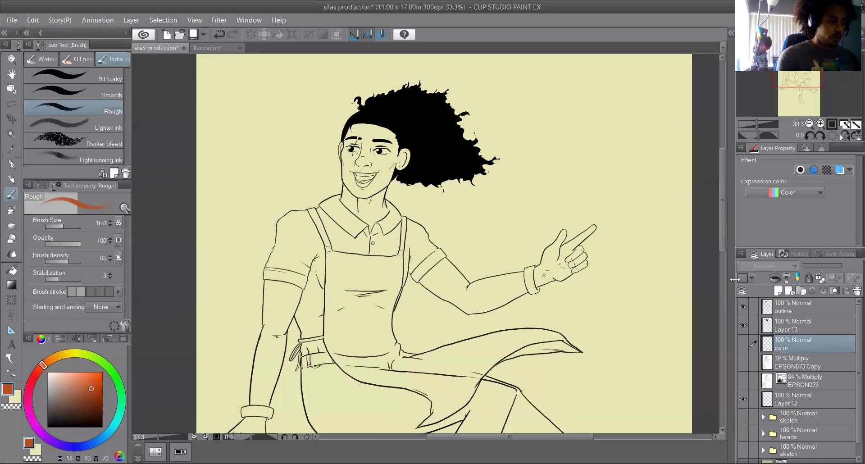
click(809, 123)
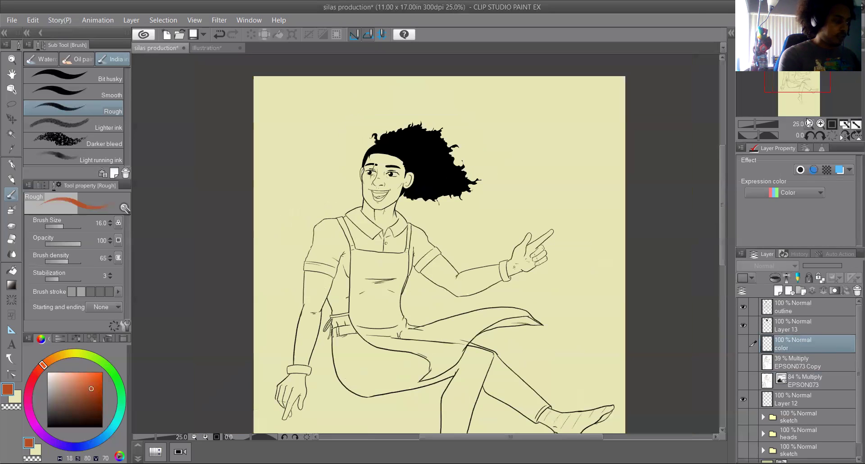
- Change the drawing color to a muted violet-gray with hue 251, saturation 9 and value 44
click(11, 104)
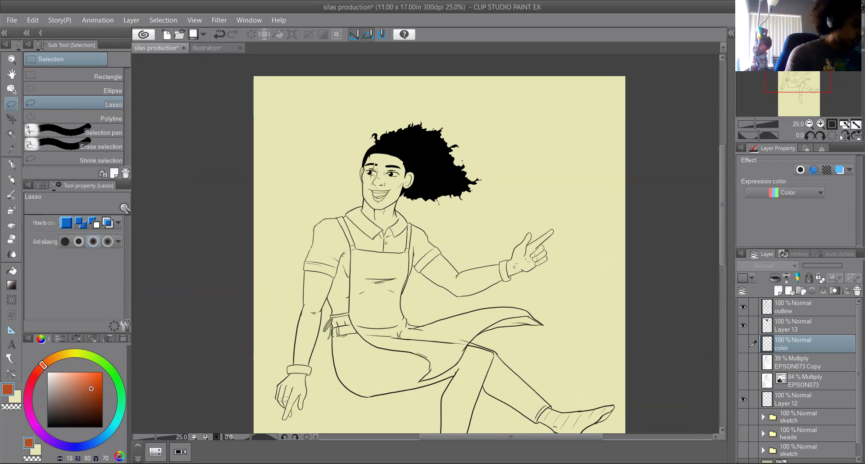
drag(58, 397, 44, 403)
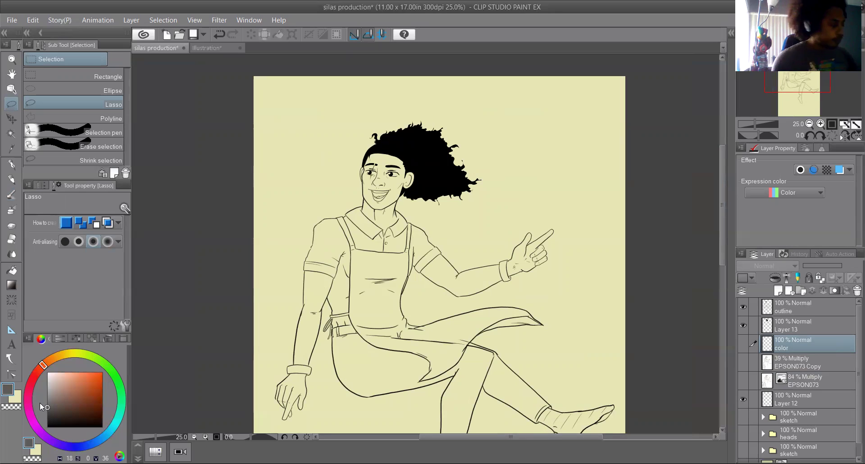
click(47, 405)
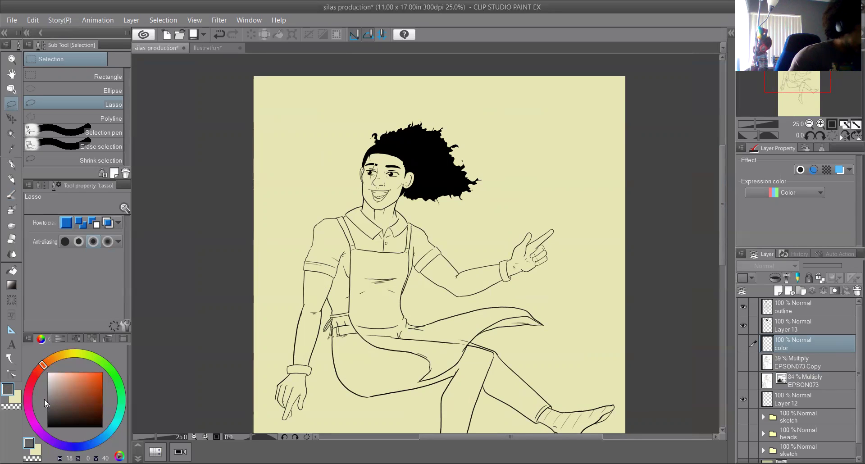
click(51, 439)
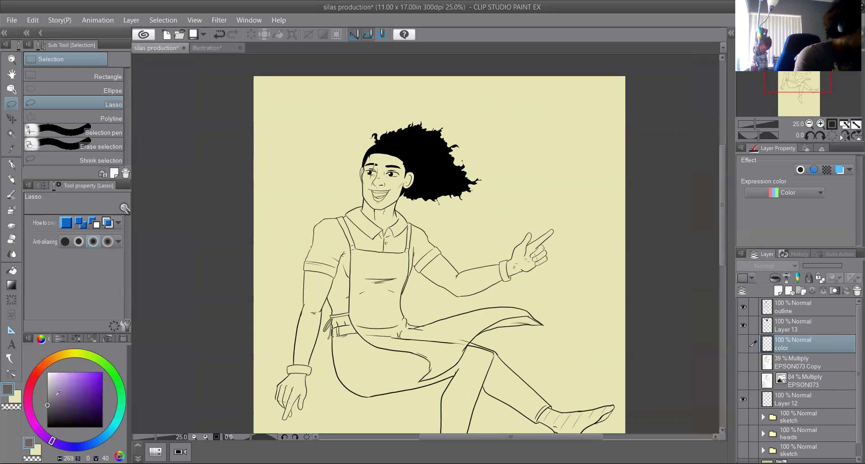
drag(53, 445, 66, 447)
click(54, 396)
drag(53, 397, 51, 403)
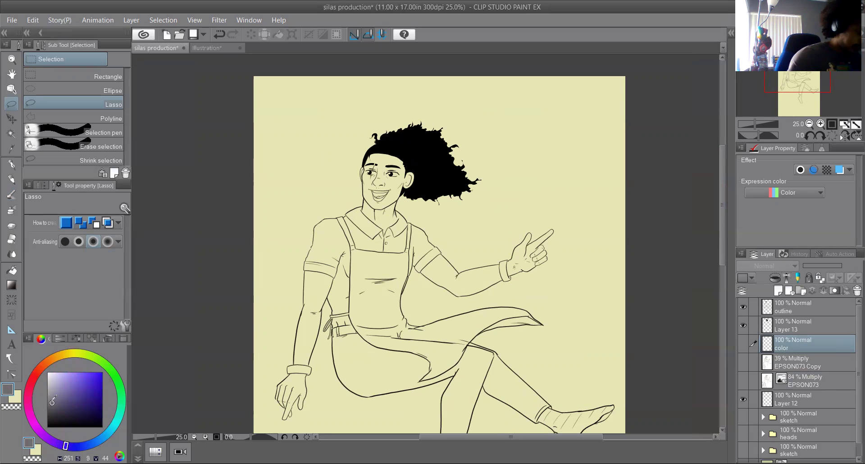
- Make the color layer visible and set the G-pen's brush size to 116
drag(512, 437, 506, 436)
click(820, 124)
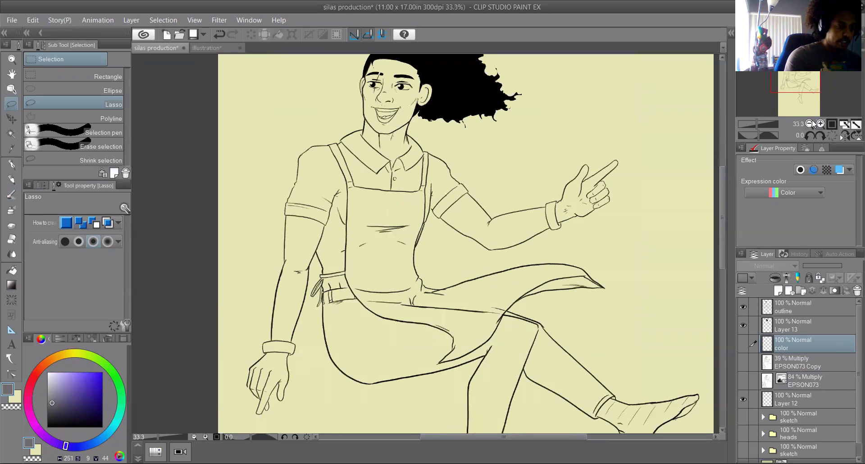
click(12, 164)
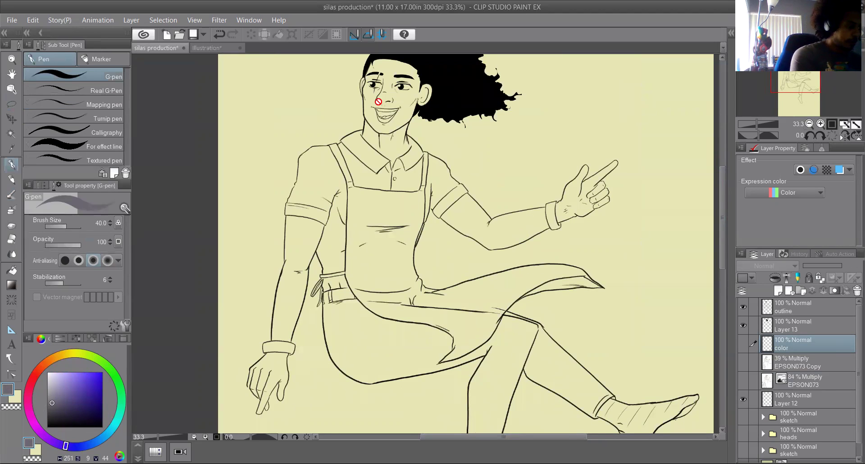
click(752, 342)
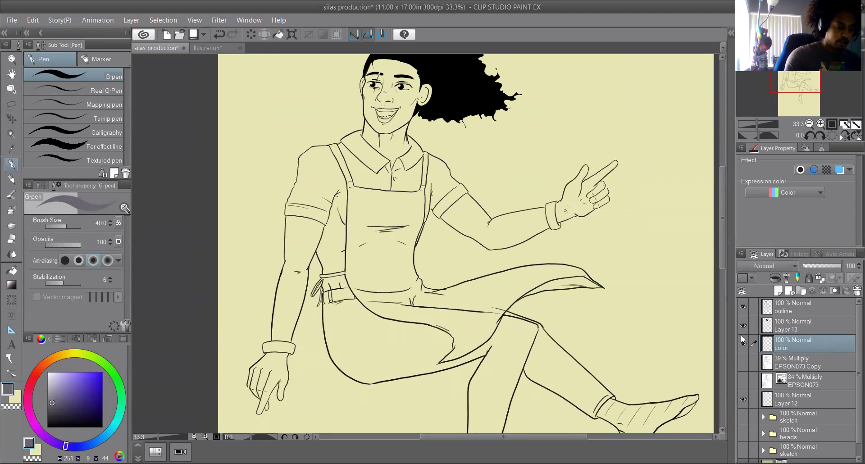
click(70, 226)
mouse_move(380, 86)
mouse_down()
mouse_move(383, 67)
mouse_move(374, 103)
mouse_move(382, 107)
mouse_move(420, 83)
mouse_move(428, 89)
mouse_move(377, 171)
mouse_move(375, 128)
mouse_move(352, 170)
mouse_up()
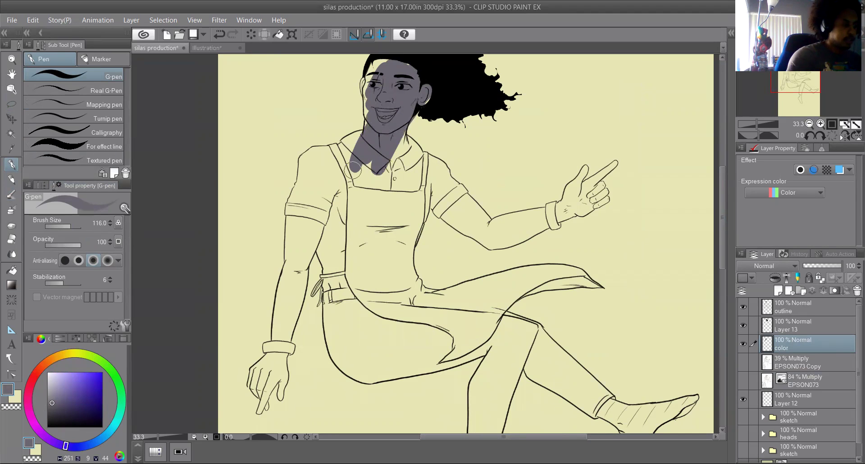
drag(721, 196, 721, 172)
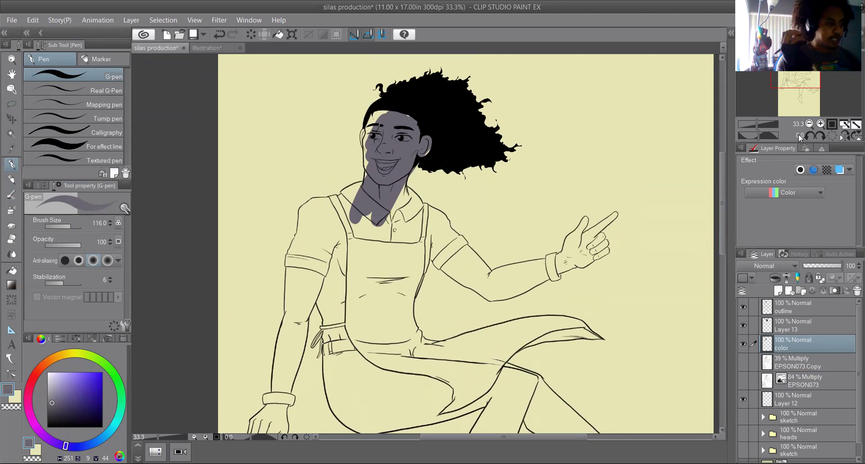
key(ctrl+z)
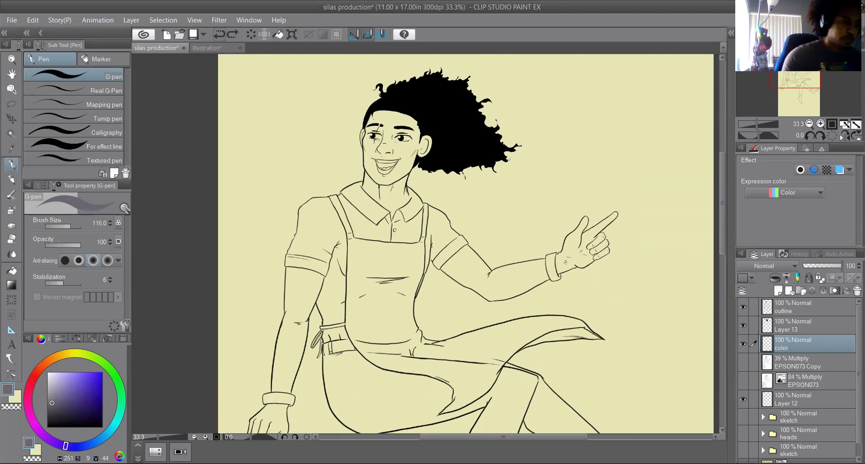
- Lasso half of the face, the torso, the lowered upper arm and the hip, fill the selection with gray and deselect
click(16, 105)
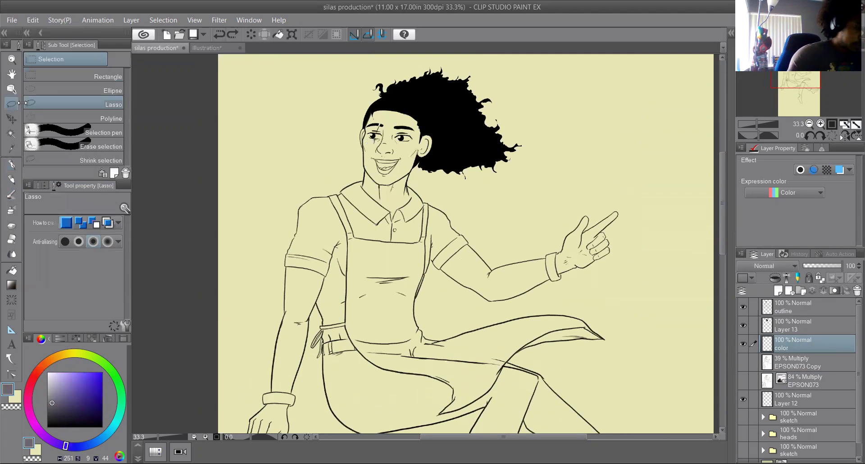
click(820, 123)
click(808, 124)
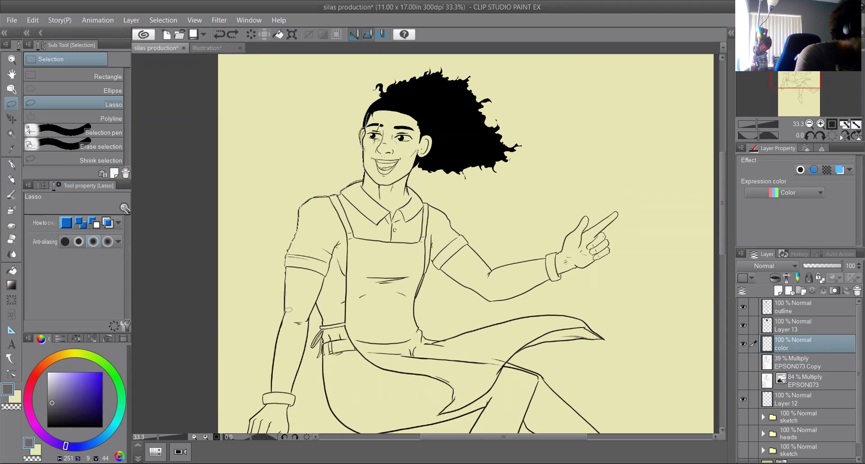
mouse_move(282, 335)
mouse_down()
mouse_move(278, 354)
mouse_move(292, 369)
mouse_up()
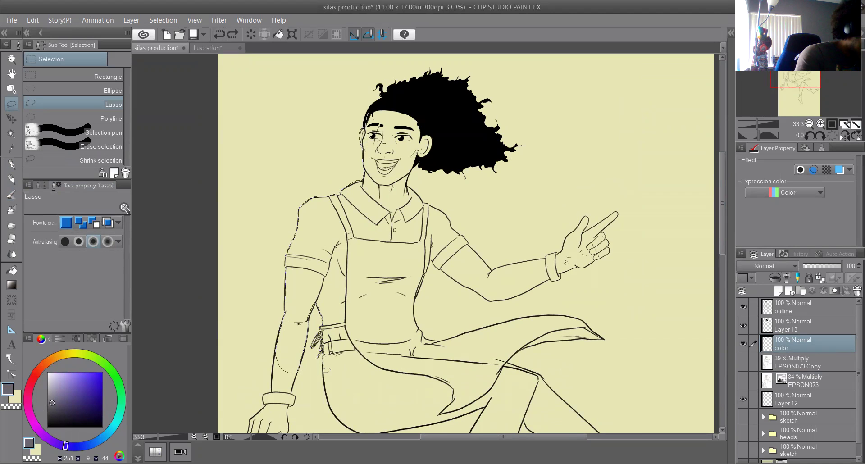
mouse_move(331, 402)
mouse_down()
mouse_move(348, 426)
mouse_move(401, 388)
mouse_move(416, 246)
mouse_move(396, 103)
mouse_up()
key(alt+BackSpace)
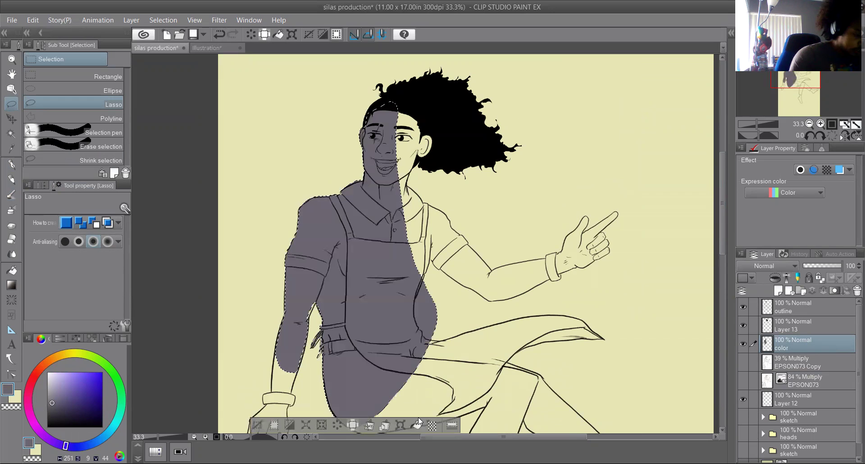
click(259, 429)
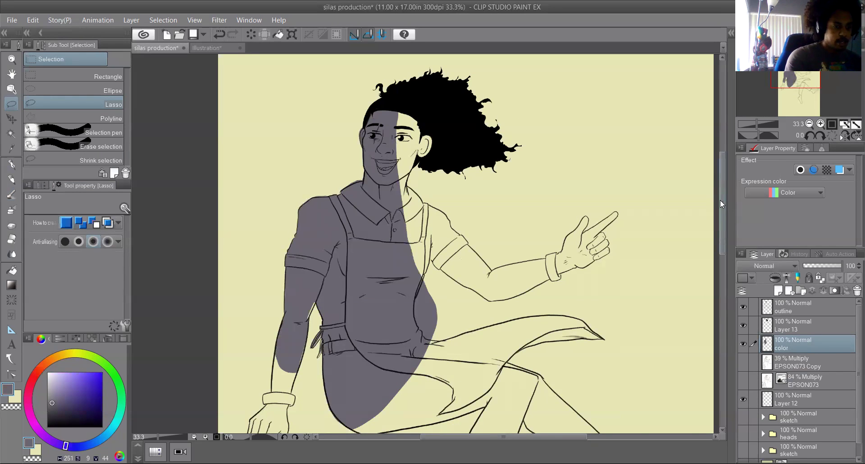
- Lasso the lowered forearm, wristband and hand, fill them with the gray, deselect and touch up the fingertip with the G-pen
scroll(719, 199, down, 3)
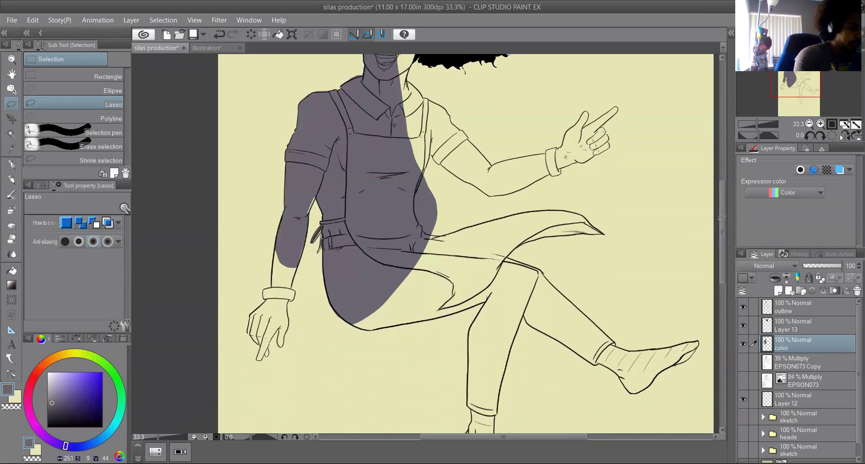
click(11, 164)
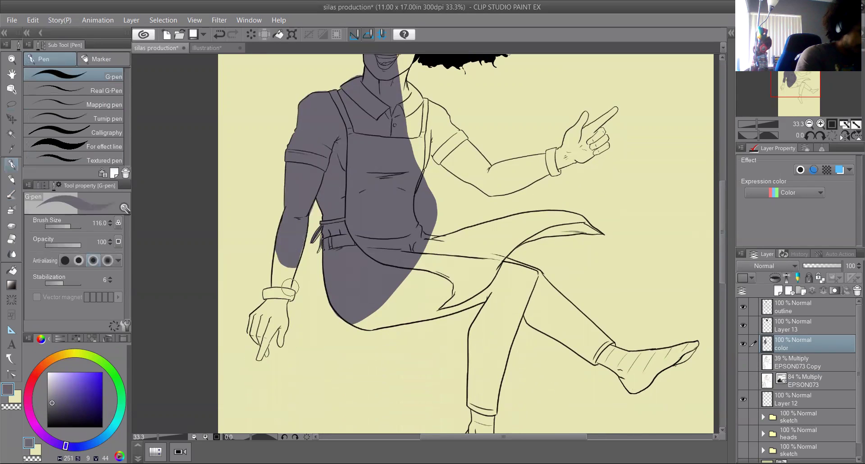
key(m)
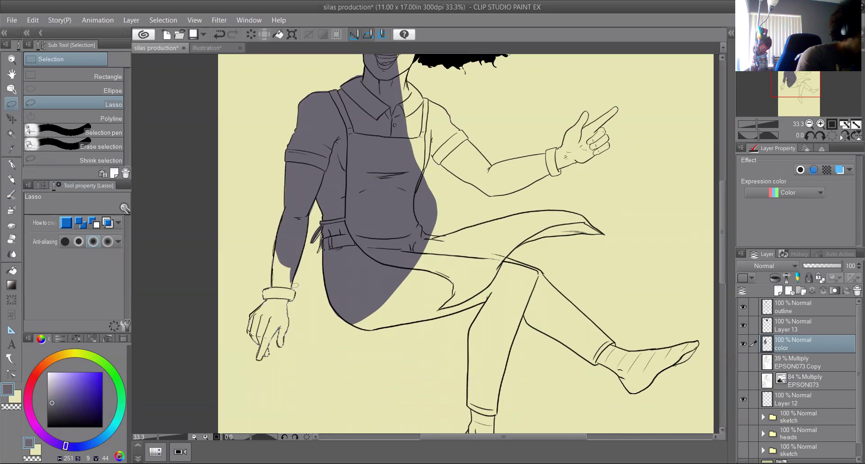
drag(301, 258, 299, 241)
click(333, 377)
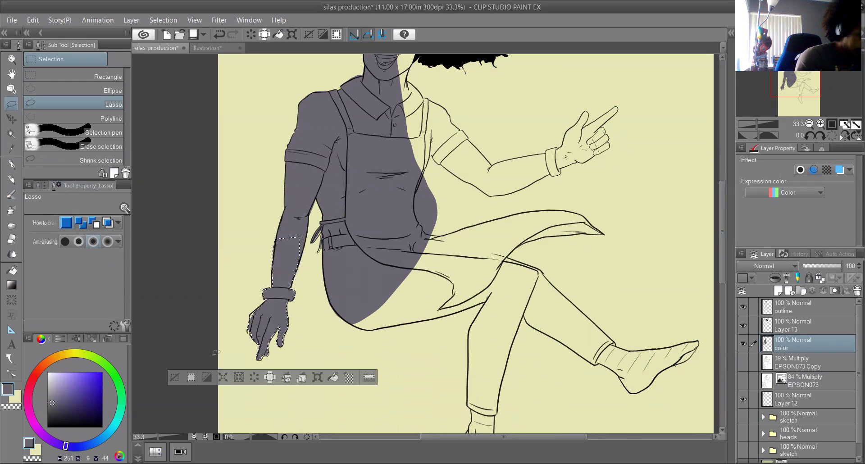
key(ctrl+d)
key(p)
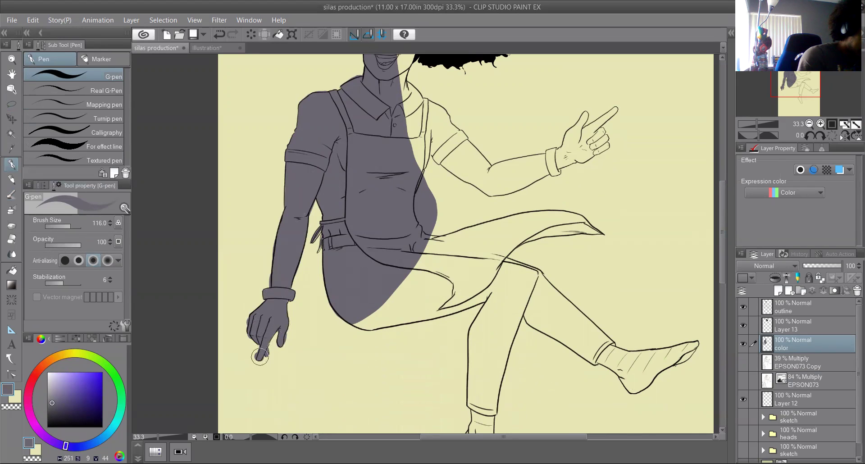
- Lasso and fill the rest of the face, the chest and the pointing arm's sleeve with gray, including the gap at the ear
click(13, 103)
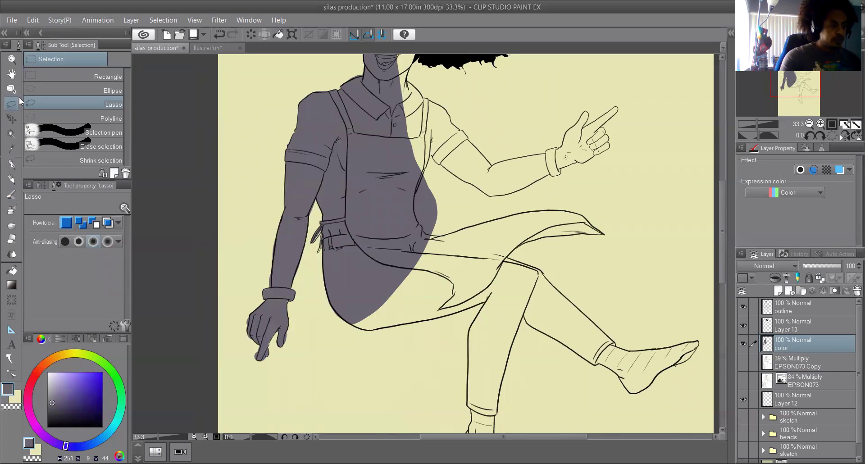
drag(727, 201, 732, 183)
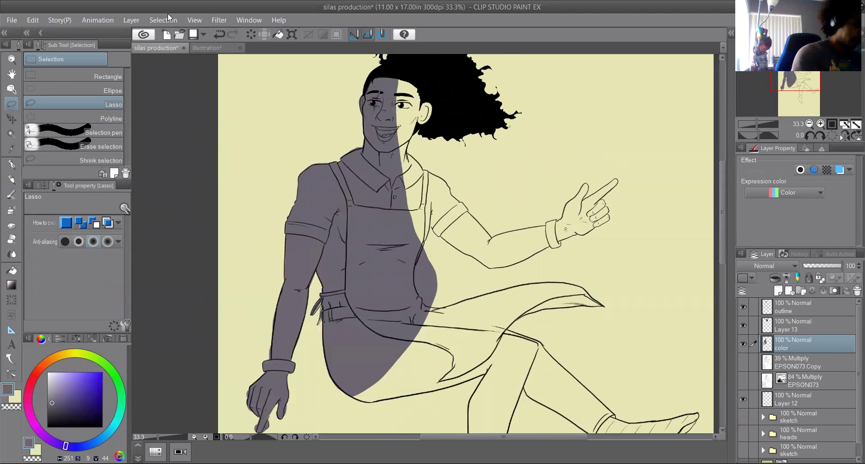
mouse_move(390, 68)
mouse_down()
mouse_move(419, 67)
mouse_move(443, 90)
mouse_move(422, 121)
mouse_up()
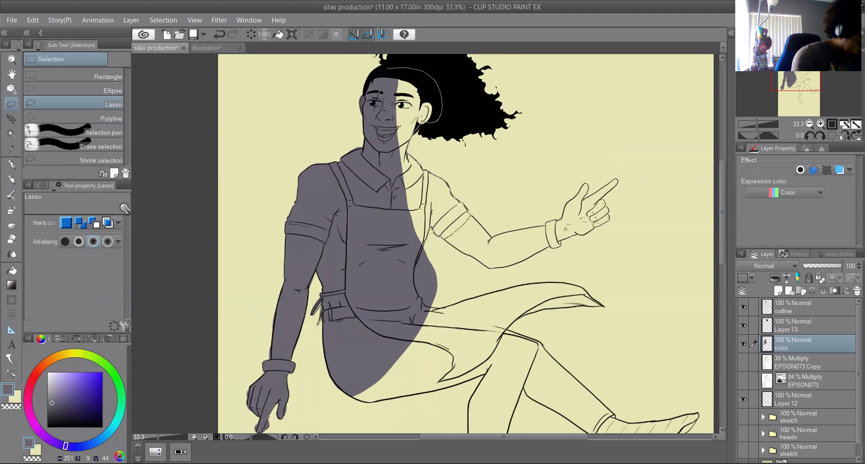
drag(414, 255, 386, 68)
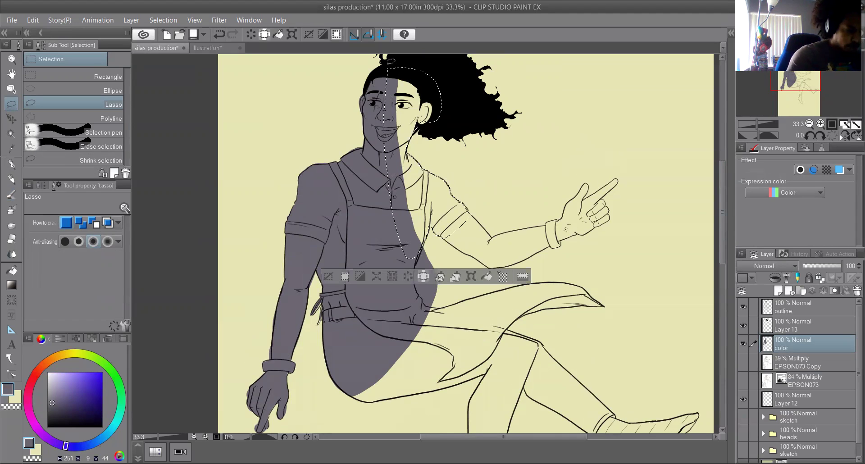
key(ctrl+d)
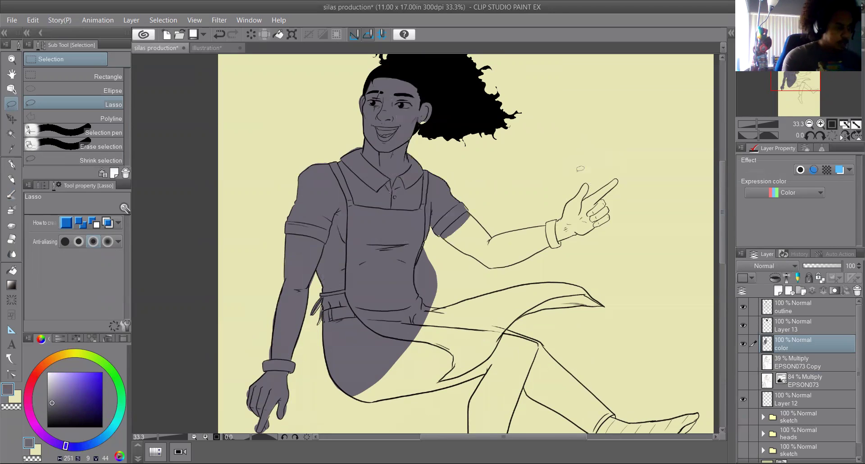
mouse_move(422, 98)
mouse_down()
mouse_move(449, 108)
mouse_move(425, 97)
mouse_up()
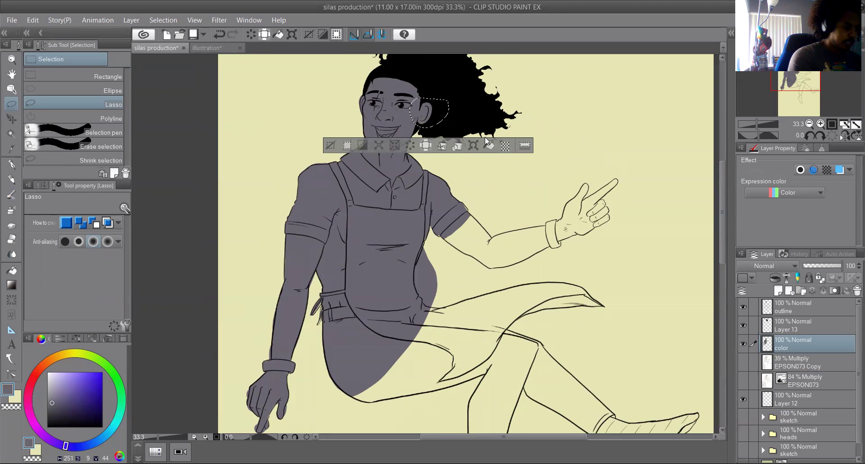
key(ctrl+d)
- Lasso the outstretched arm from the sleeve to the pointing hand, fill it with the gray and deselect
scroll(731, 187, down, 3)
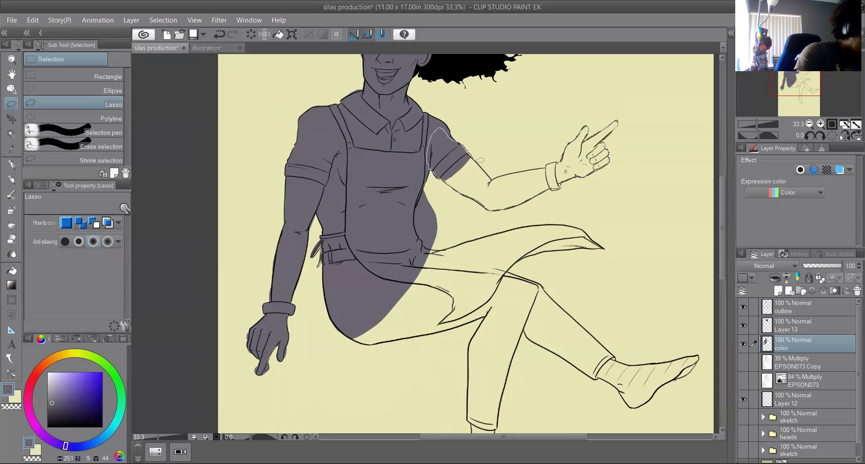
drag(489, 170, 487, 170)
click(584, 227)
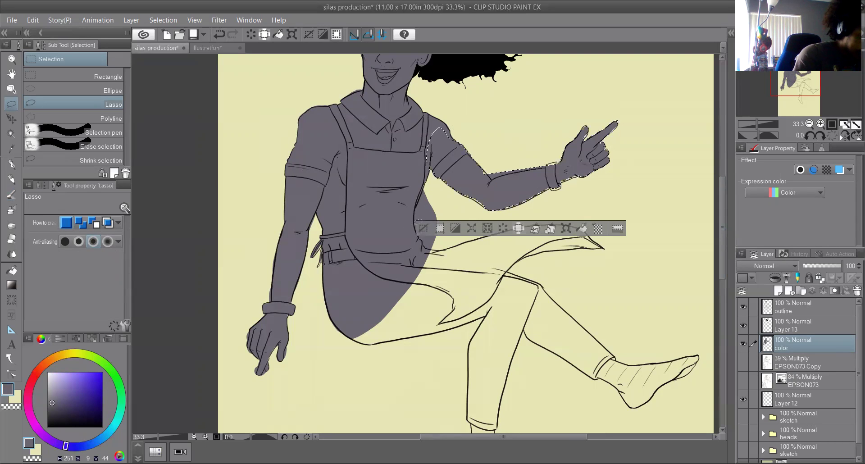
click(428, 227)
- Erase the gray spill above the outstretched forearm with the Hard eraser at size 55.2, and fill the arm and hand gaps with the G-pen
key(e)
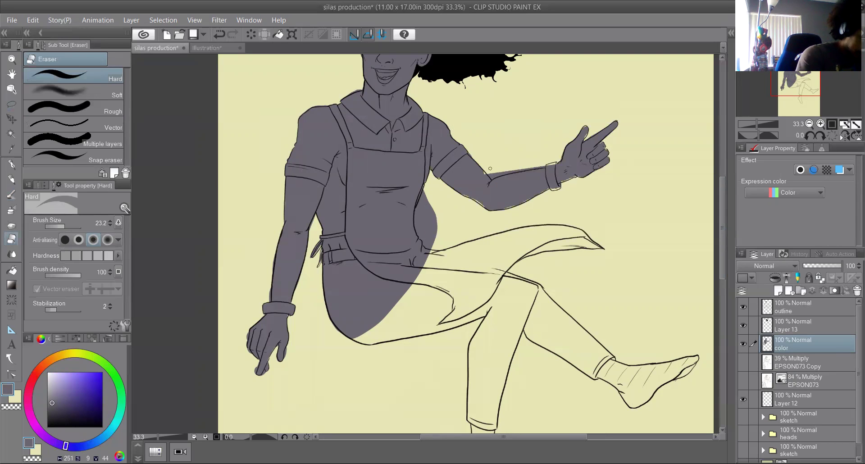
drag(62, 223, 69, 221)
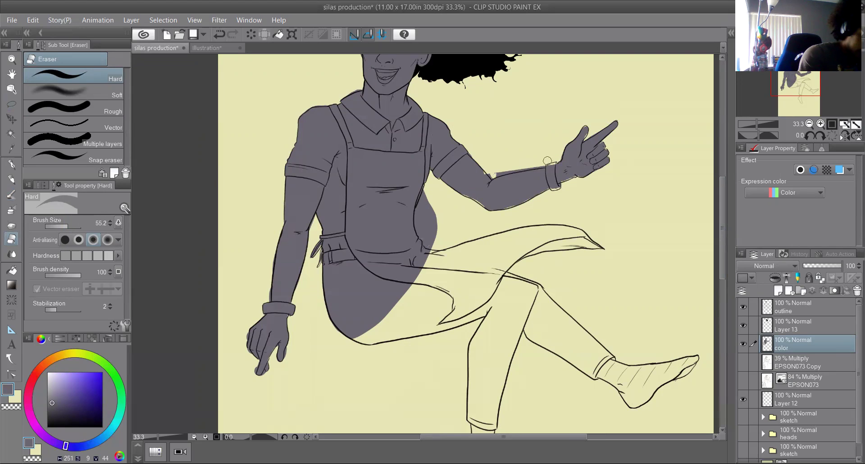
drag(529, 167, 486, 171)
key(p)
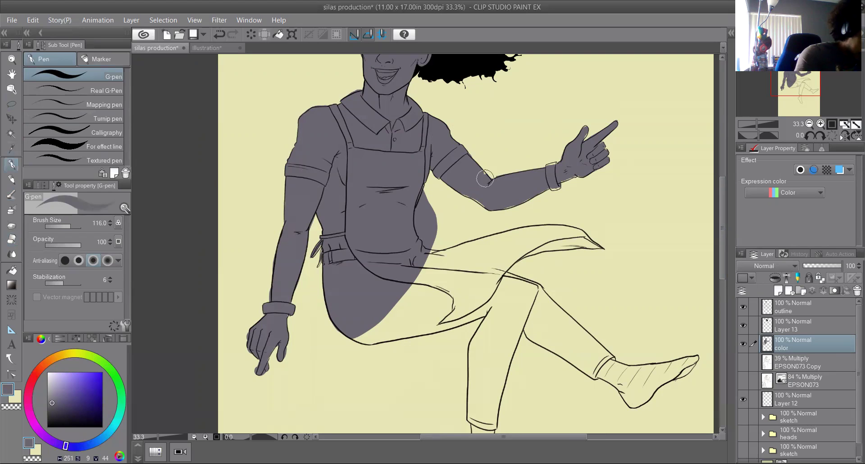
mouse_move(472, 196)
mouse_down()
mouse_move(523, 182)
mouse_move(493, 203)
mouse_move(515, 198)
mouse_up()
mouse_move(559, 175)
mouse_down()
mouse_move(595, 164)
mouse_move(553, 186)
mouse_move(556, 172)
mouse_move(547, 171)
mouse_move(583, 156)
mouse_move(587, 127)
mouse_move(586, 154)
mouse_move(599, 141)
mouse_move(611, 149)
mouse_move(612, 127)
mouse_up()
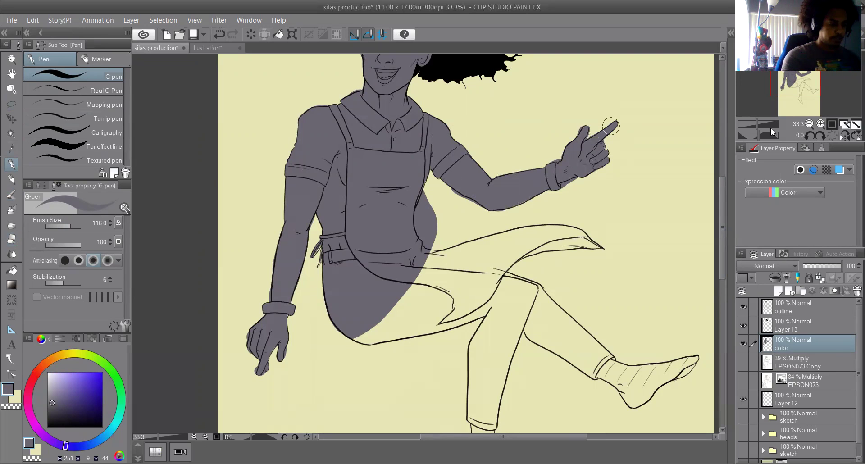
- Lasso the hips, thighs, both trouser legs and the raised foot, fill them with the gray and deselect
scroll(721, 201, down, 2)
key(m)
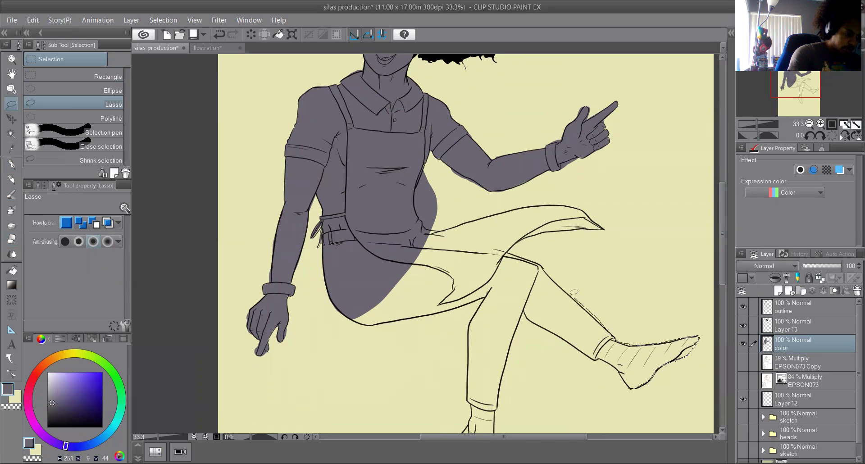
mouse_move(511, 249)
mouse_down()
mouse_move(477, 225)
mouse_move(427, 223)
mouse_move(351, 291)
mouse_move(349, 313)
mouse_move(357, 319)
mouse_move(406, 308)
mouse_up()
mouse_move(485, 296)
mouse_down()
mouse_move(470, 350)
mouse_move(478, 400)
mouse_move(497, 399)
mouse_move(516, 330)
mouse_up()
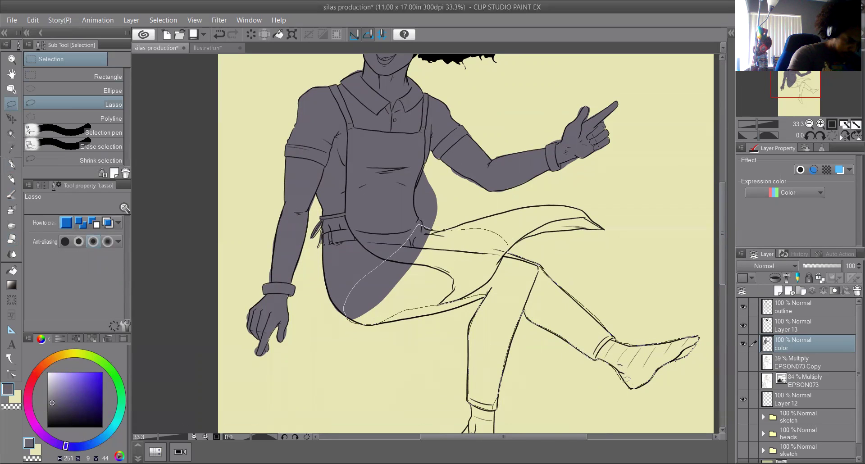
drag(628, 381, 627, 379)
click(581, 425)
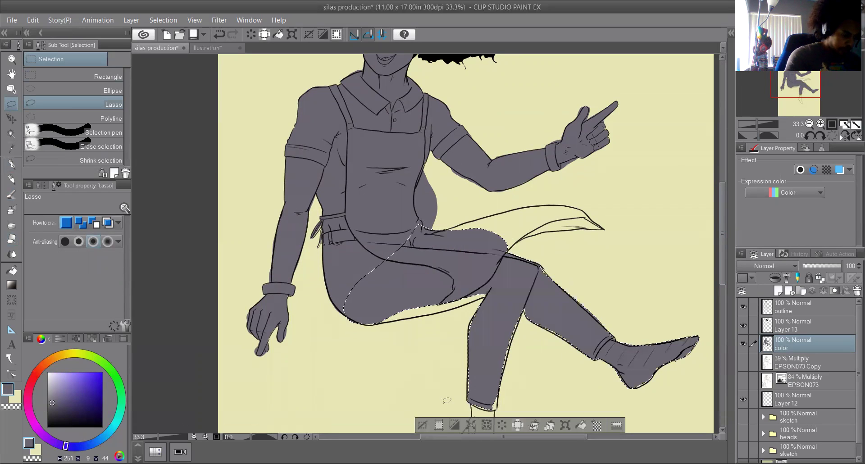
key(ctrl+d)
- Fill the gray gaps under the thigh and along the calves and trouser cuff with the G-pen, and paint the lower foot
key(p)
drag(479, 294, 359, 315)
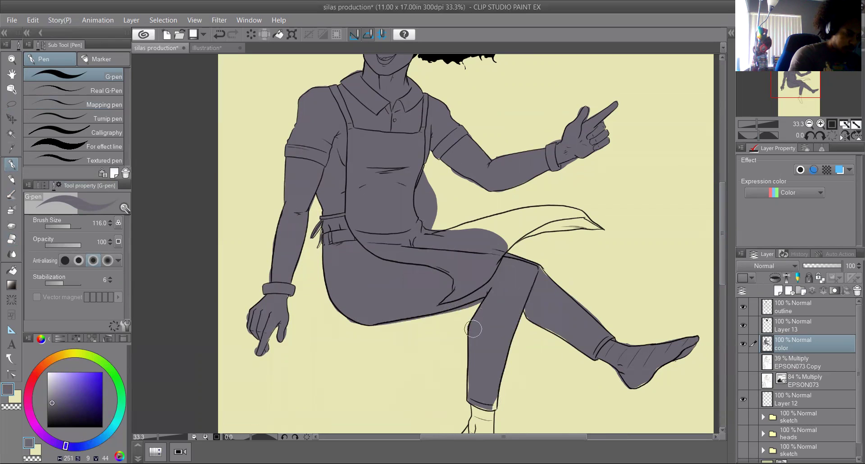
drag(484, 396, 488, 399)
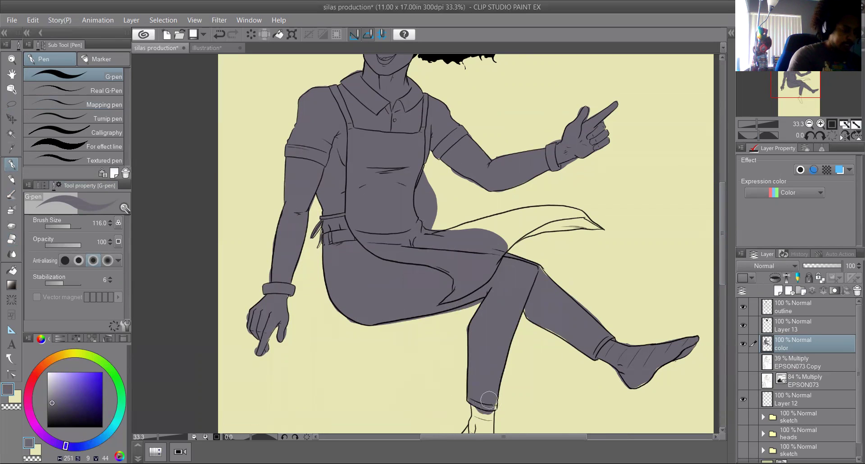
mouse_move(533, 315)
mouse_down()
mouse_move(569, 317)
mouse_move(551, 285)
mouse_up()
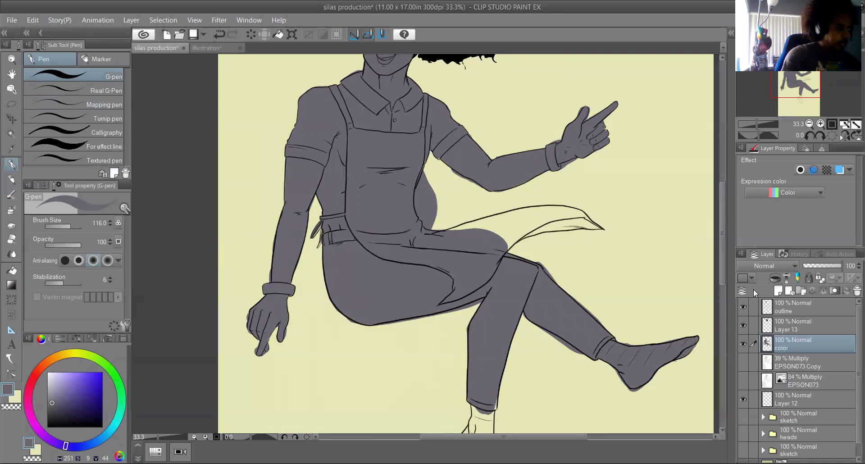
drag(720, 231, 723, 275)
mouse_move(462, 242)
mouse_down()
mouse_move(478, 259)
mouse_move(461, 285)
mouse_move(497, 343)
mouse_move(468, 284)
mouse_move(491, 243)
mouse_up()
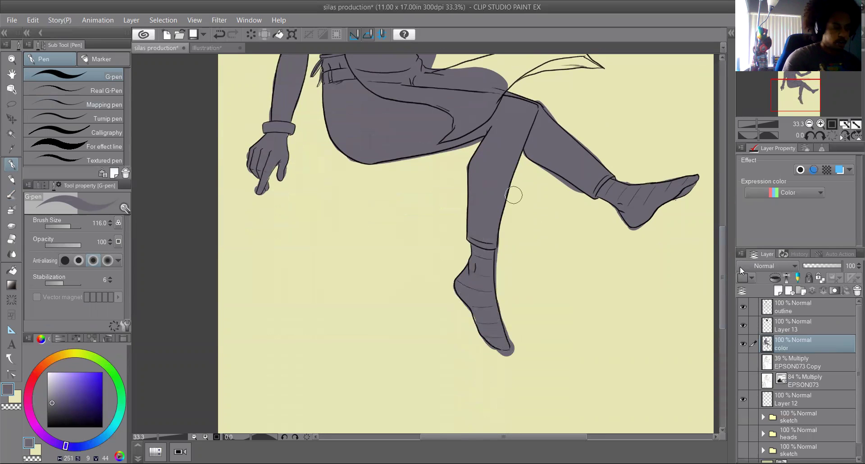
- Rotate the canvas to -45° and paint the flying apron flap gray with the G-pen
scroll(723, 282, up, 3)
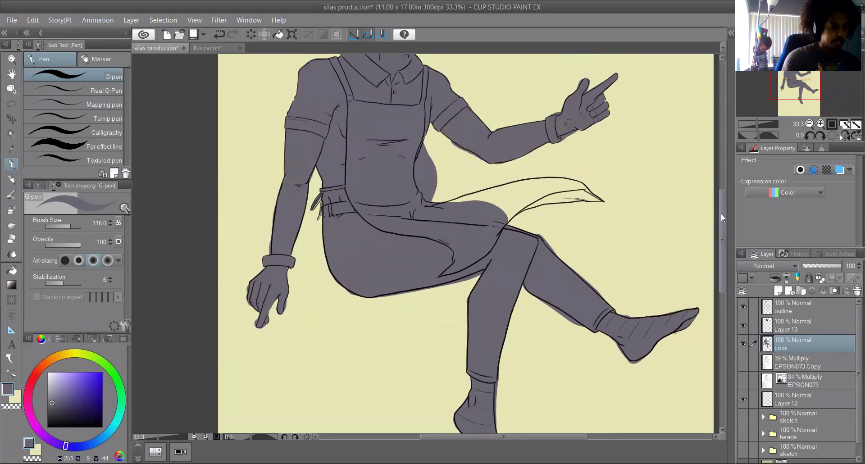
scroll(721, 212, up, 2)
click(810, 136)
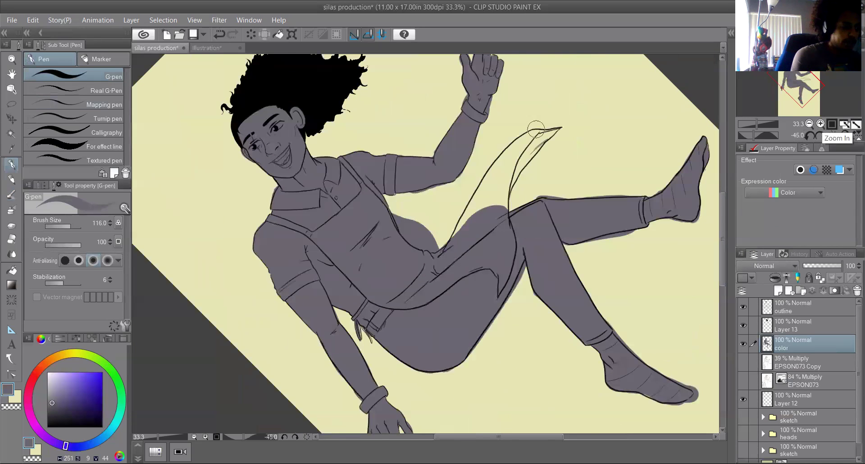
mouse_move(557, 130)
mouse_down()
mouse_move(535, 134)
mouse_move(484, 189)
mouse_move(450, 281)
mouse_up()
mouse_move(525, 143)
mouse_down()
mouse_move(477, 223)
mouse_move(549, 134)
mouse_move(513, 168)
mouse_up()
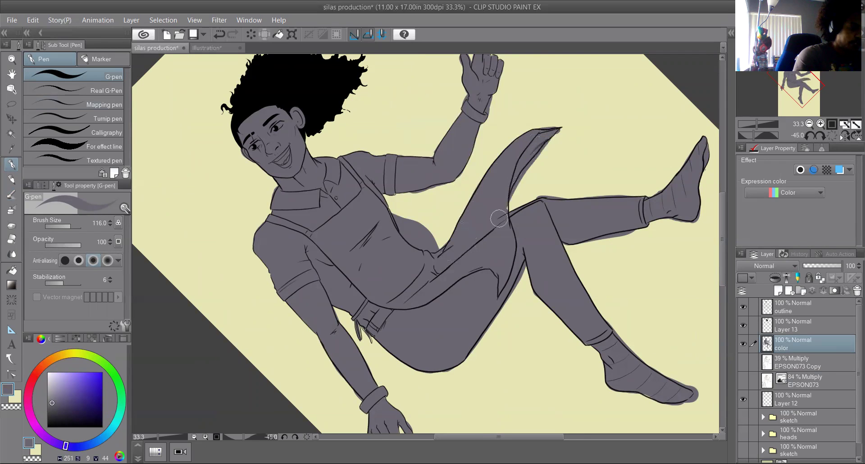
- Erase the gray spill around the apron flap, the raised leg and the front of the waist with the Hard eraser at size 55.2
click(16, 239)
mouse_move(509, 205)
mouse_down()
mouse_move(562, 132)
mouse_move(511, 203)
mouse_up()
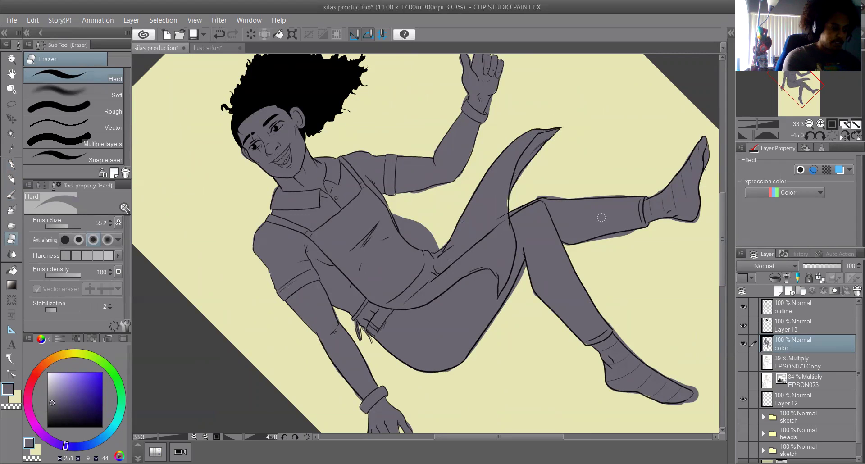
drag(581, 244, 639, 234)
drag(636, 191, 540, 194)
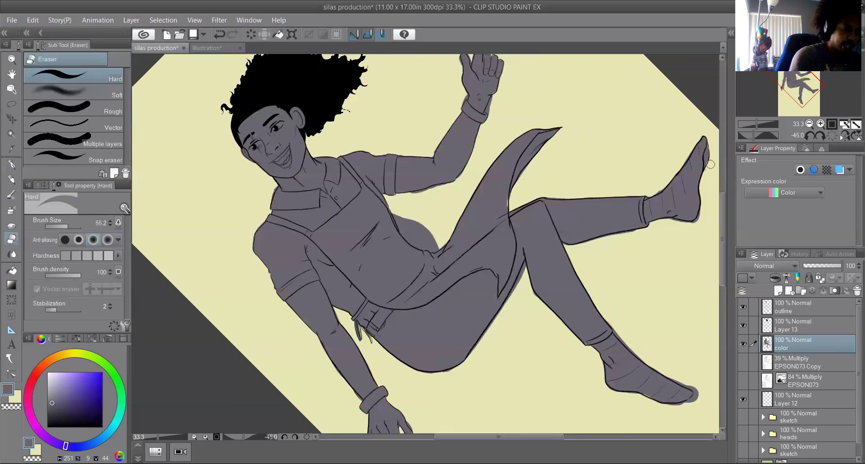
click(12, 164)
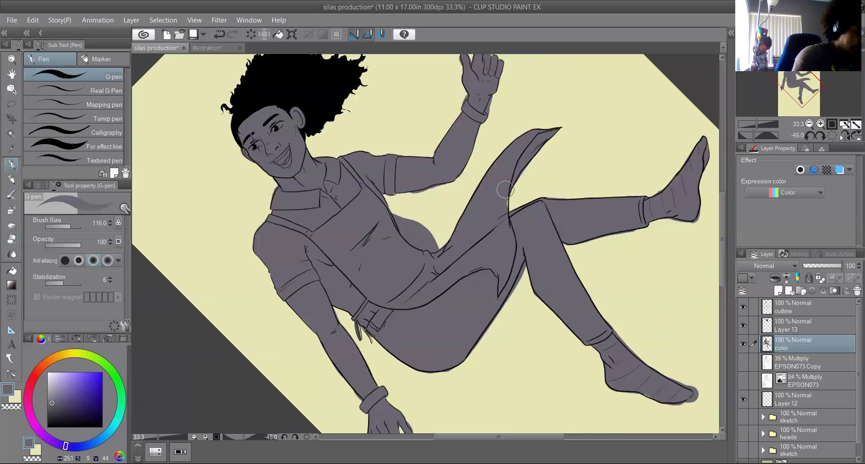
key(e)
mouse_move(388, 201)
mouse_down()
mouse_move(413, 240)
mouse_move(436, 246)
mouse_move(427, 231)
mouse_up()
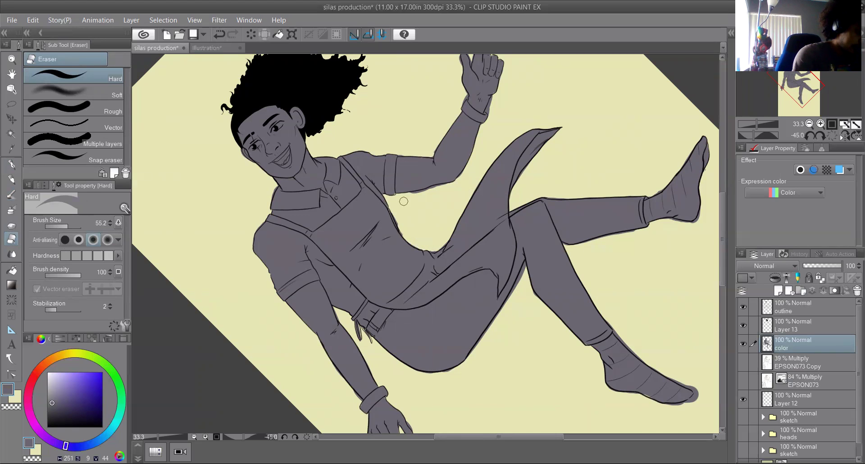
- Set the canvas upright, zoom out to 25% and check the whole figure's gray base for gaps
click(17, 162)
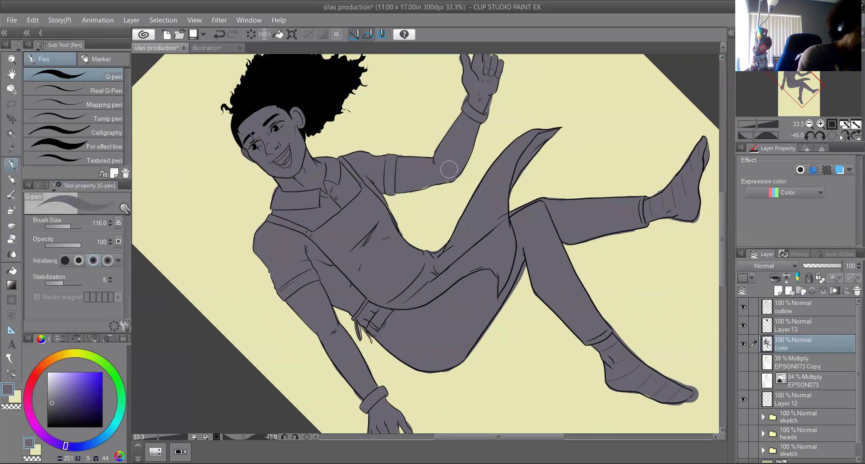
click(821, 136)
click(821, 136)
click(821, 136)
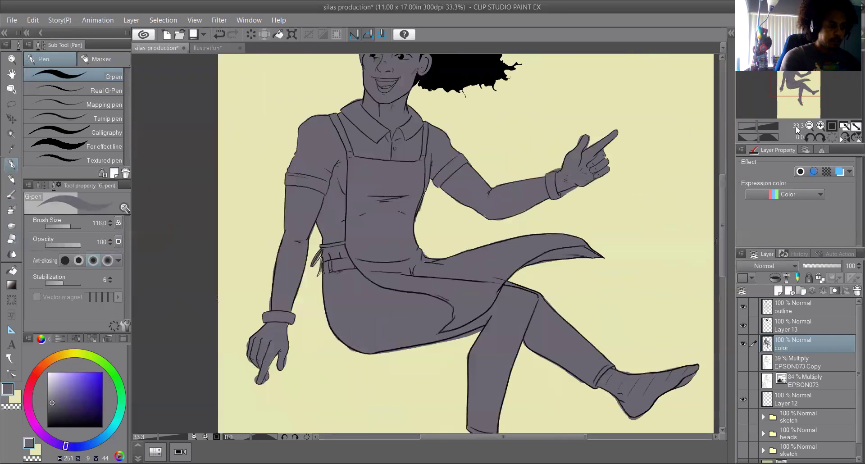
click(807, 126)
scroll(721, 234, down, 3)
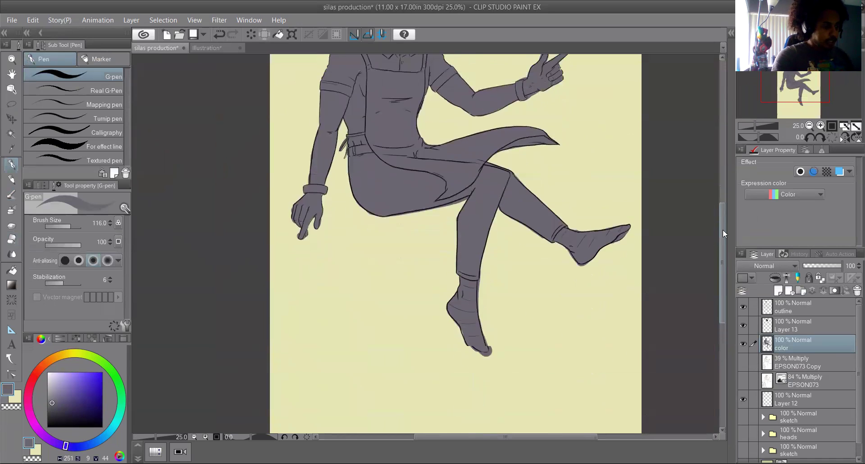
scroll(722, 232, up, 3)
scroll(721, 230, down, 1)
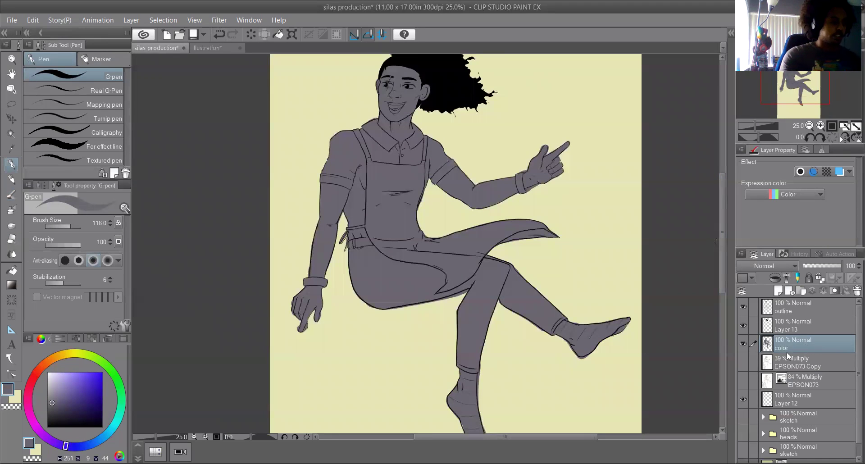
- Create a selection from the color layer's gray silhouette and add a new raster layer above it
right_click(796, 344)
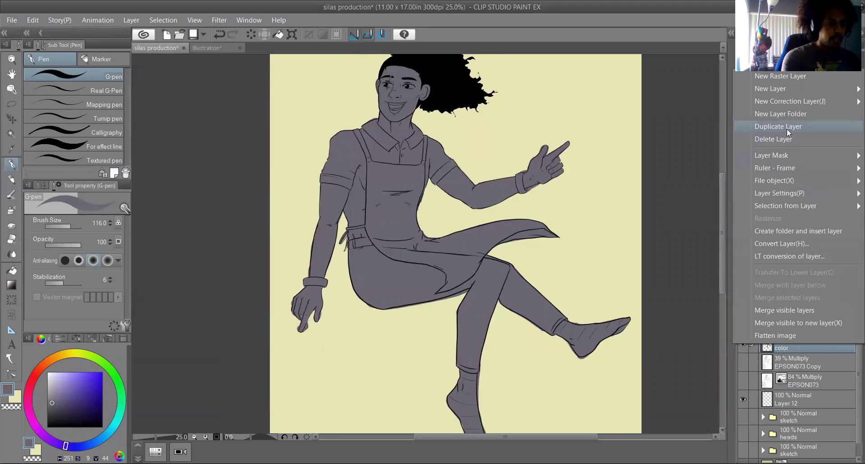
mouse_move(790, 209)
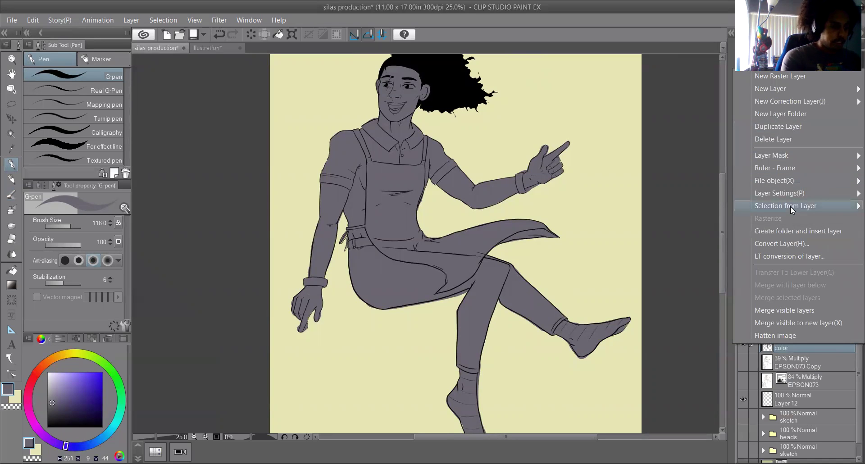
click(708, 205)
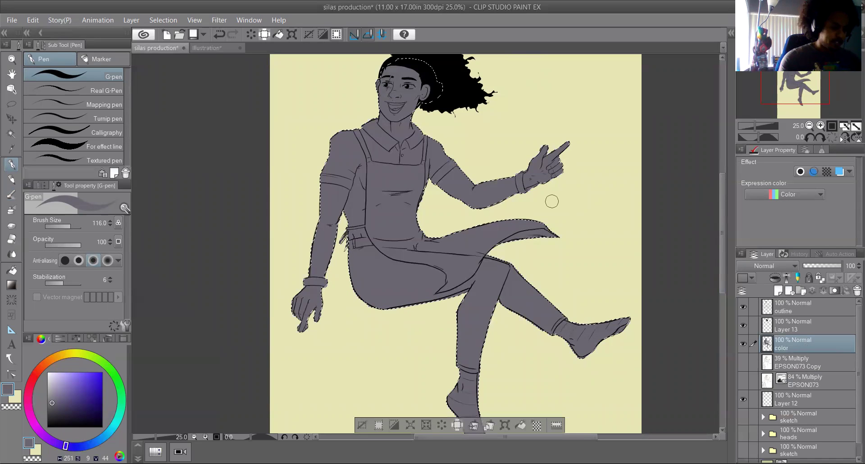
click(777, 288)
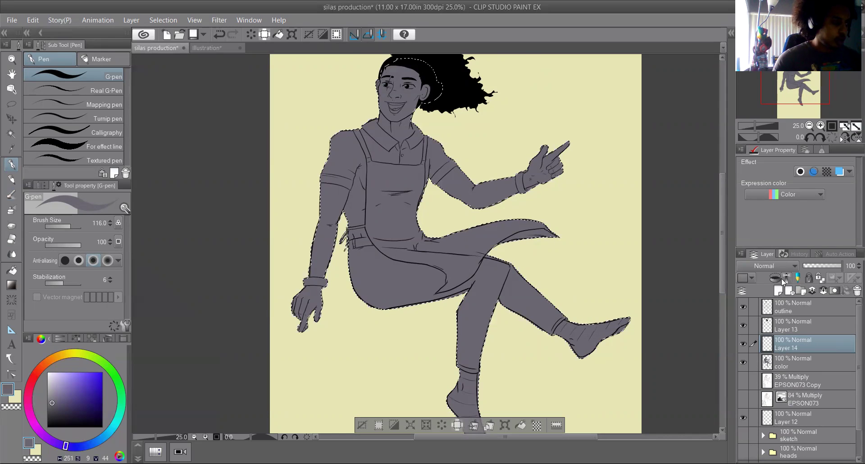
- Rename the new layer "color r"
double_click(799, 349)
text(color)
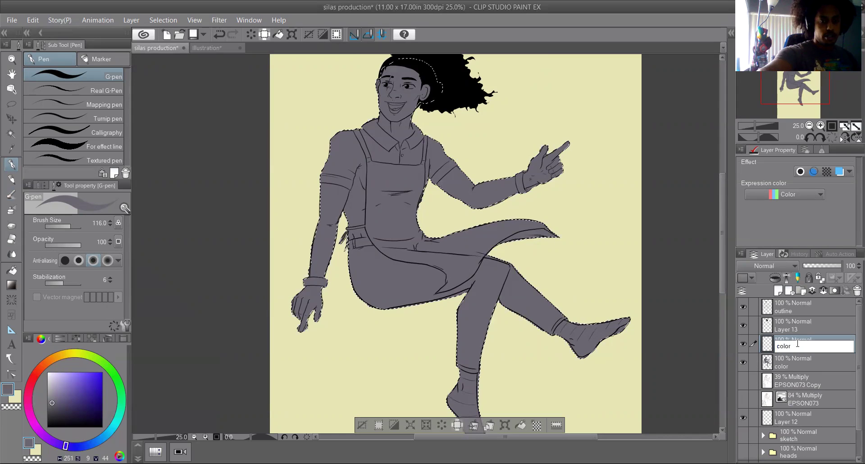
key(Return)
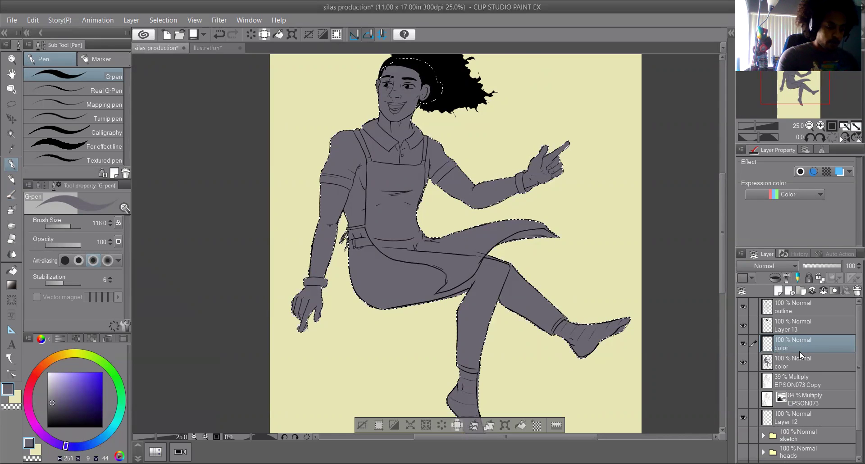
double_click(800, 347)
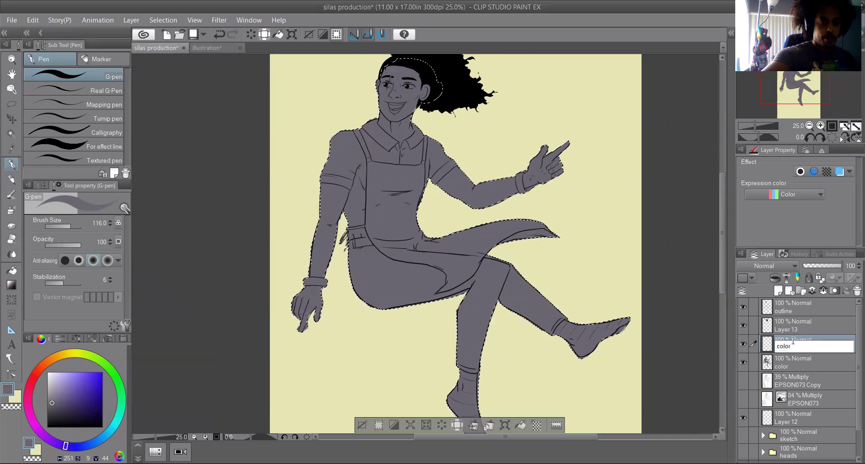
key(Return)
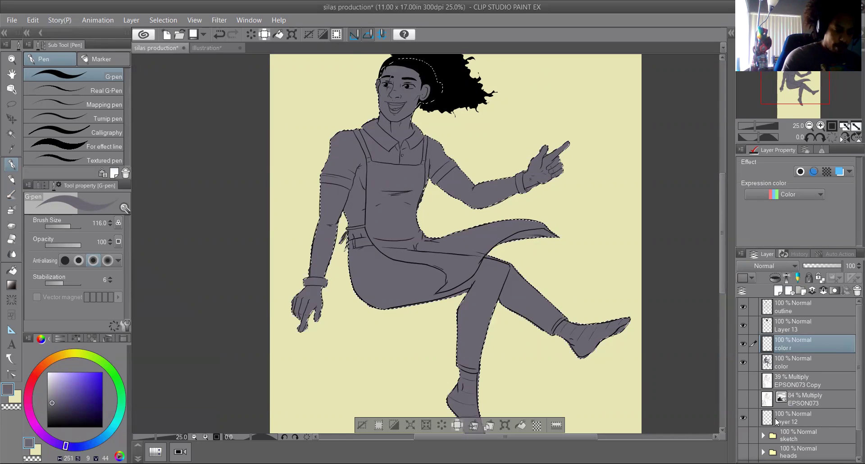
- Show the upper sketch folder, sample the top orange-brown swatch of its palette as the drawing color, and hide the folder again
scroll(801, 369, down, 1)
click(742, 416)
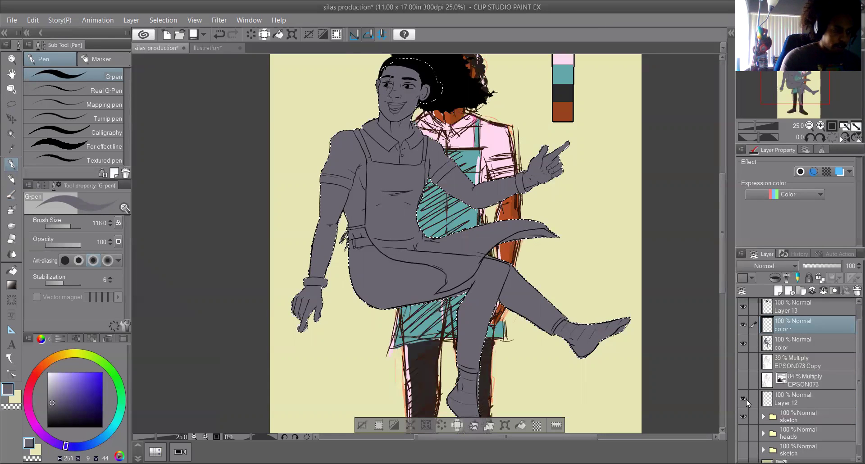
scroll(721, 186, up, 5)
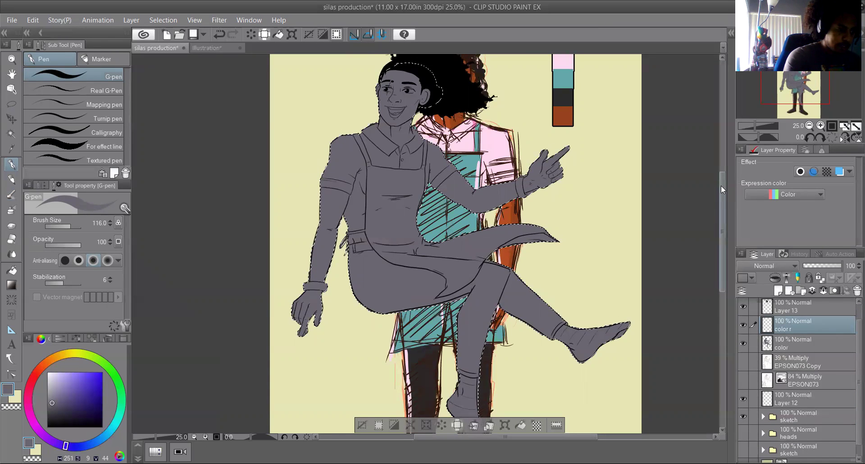
alt+click(567, 156)
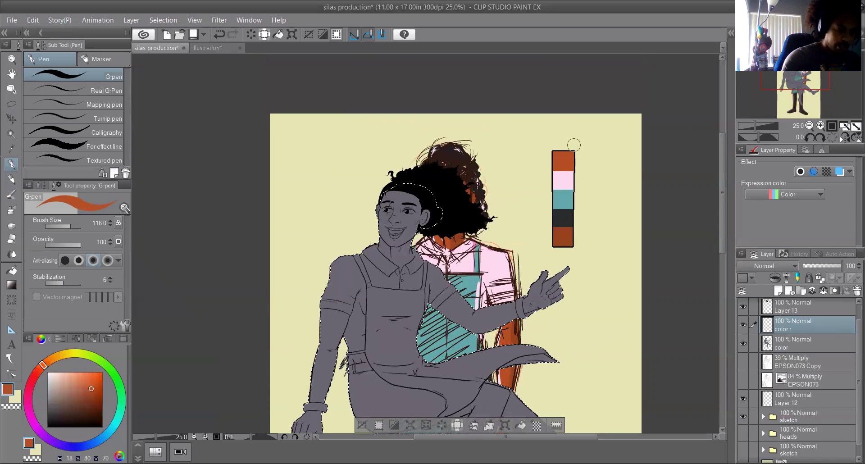
click(742, 416)
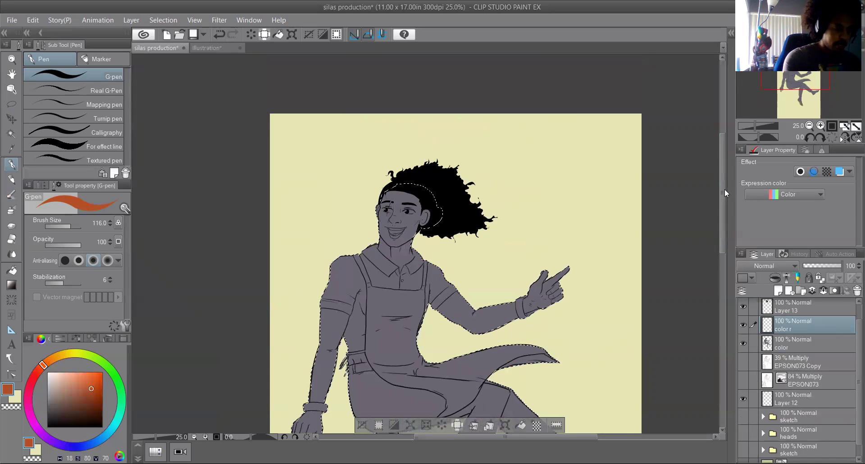
- Paint the face, ears and neck orange-brown inside the selection with the G-pen, erase the spill on the collar and touch up the neckline
drag(724, 190, 722, 201)
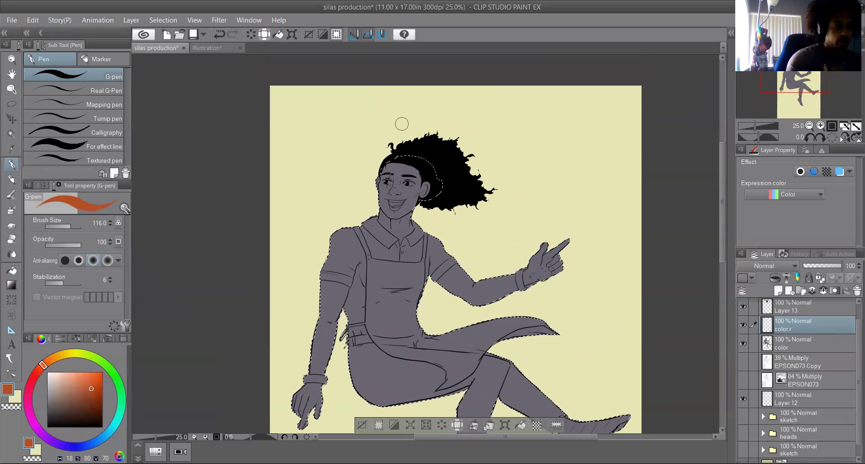
drag(383, 179, 389, 173)
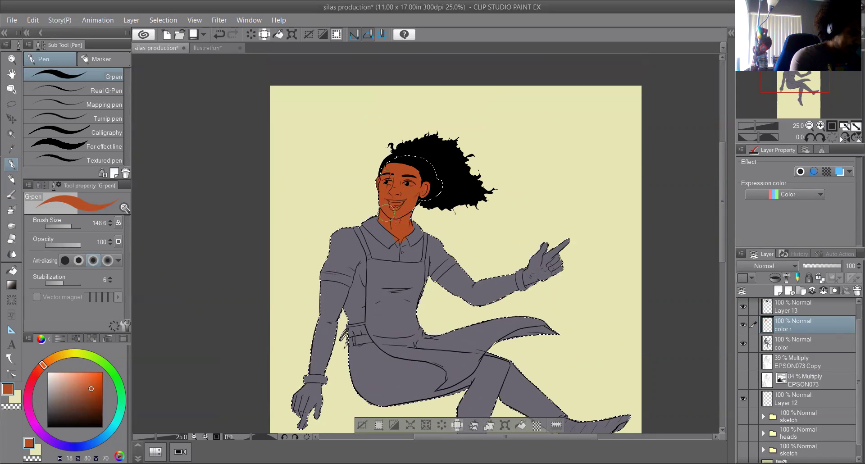
click(820, 126)
click(820, 126)
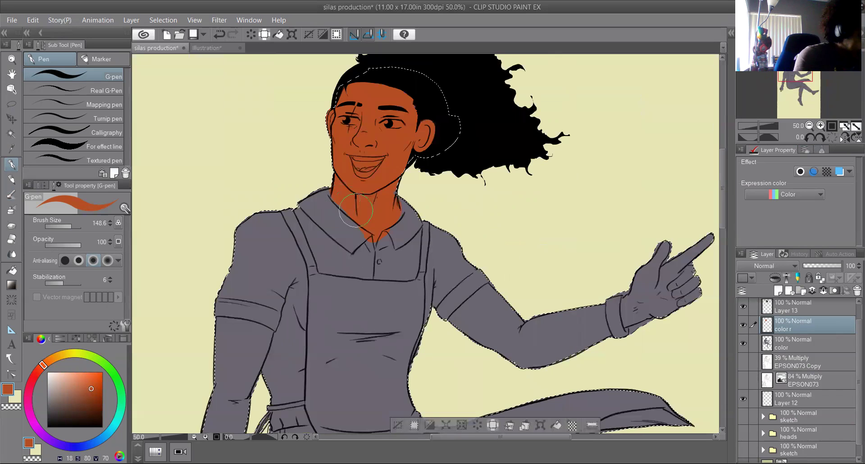
key(e)
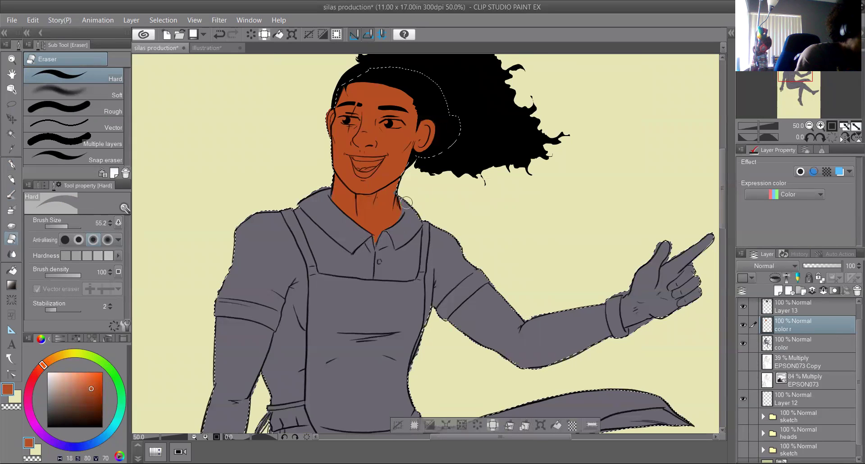
click(13, 164)
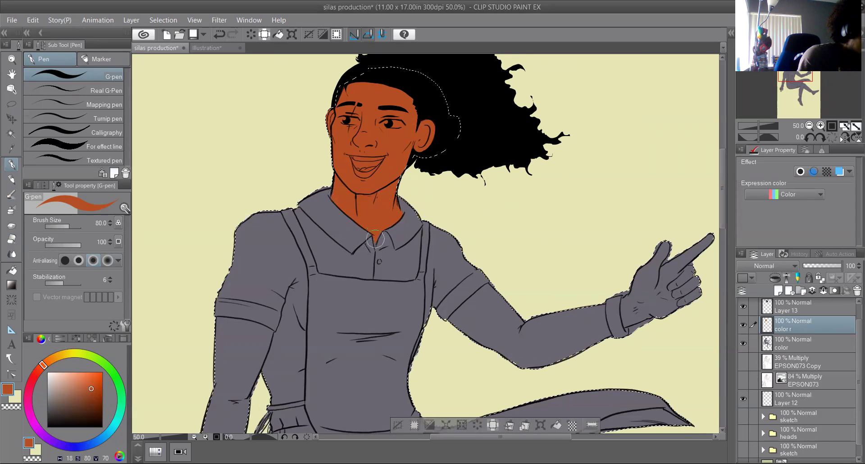
- Enlarge the G-pen to 190.3 and paint the lowered arm, wrist cuff and hand orange-brown inside the selection
click(12, 238)
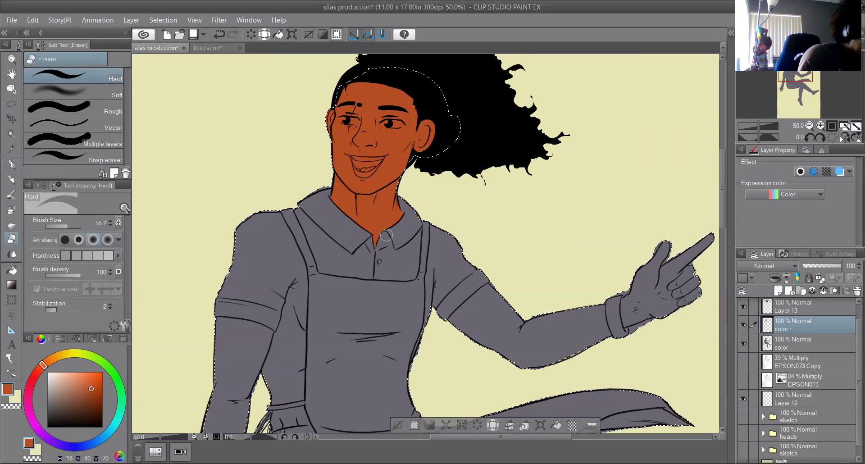
drag(725, 203, 724, 225)
click(11, 104)
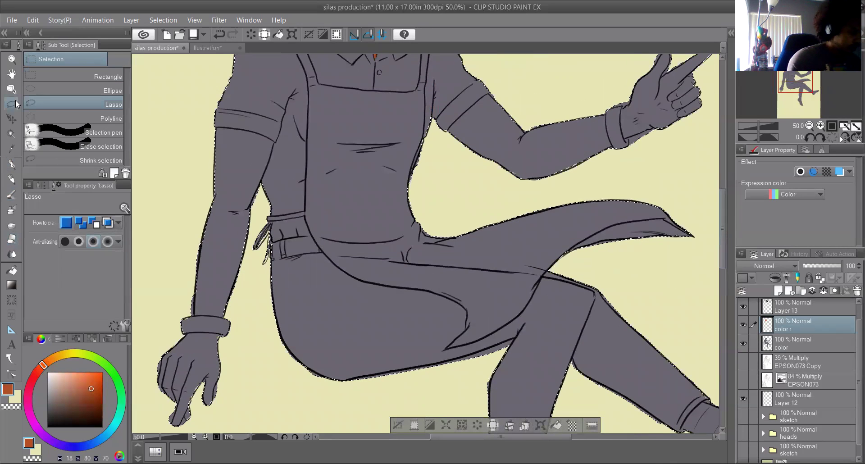
key(p)
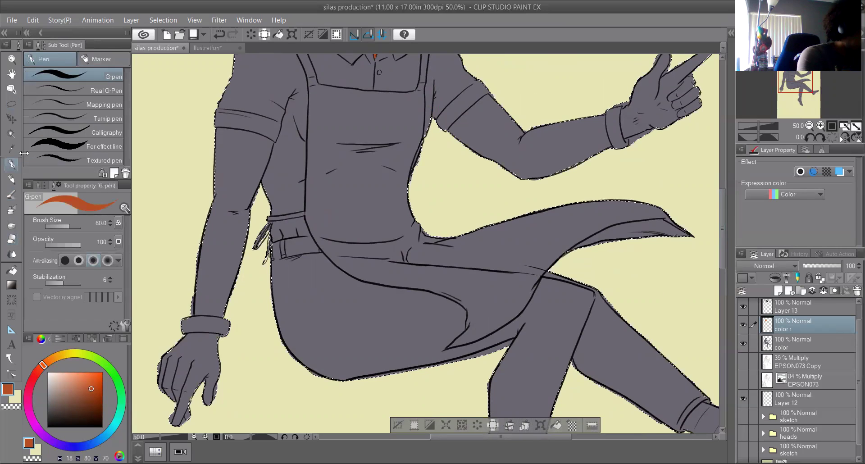
drag(72, 230, 77, 227)
mouse_move(173, 342)
mouse_down()
mouse_move(183, 325)
mouse_move(162, 410)
mouse_move(190, 332)
mouse_move(212, 401)
mouse_move(206, 229)
mouse_move(213, 284)
mouse_move(231, 262)
mouse_move(230, 208)
mouse_move(237, 216)
mouse_move(255, 151)
mouse_move(234, 143)
mouse_move(214, 234)
mouse_up()
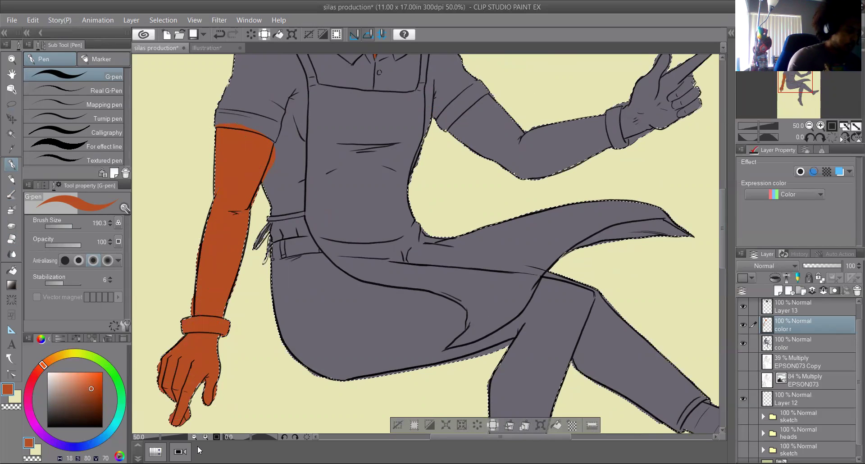
- Paint the outstretched arm and pointing hand orange-brown with the G-pen and clear the selection
click(12, 238)
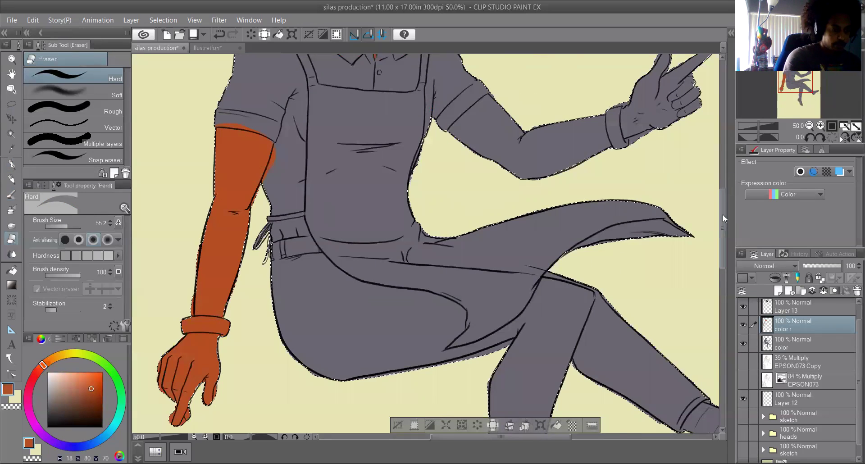
drag(723, 214, 723, 192)
click(12, 165)
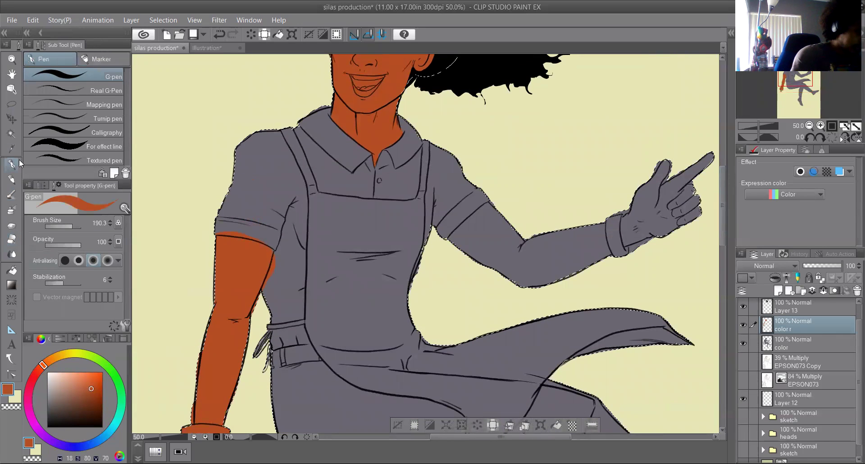
mouse_move(457, 247)
mouse_down()
mouse_move(509, 203)
mouse_move(453, 284)
mouse_move(493, 261)
mouse_move(507, 282)
mouse_move(542, 283)
mouse_move(625, 187)
mouse_move(695, 163)
mouse_up()
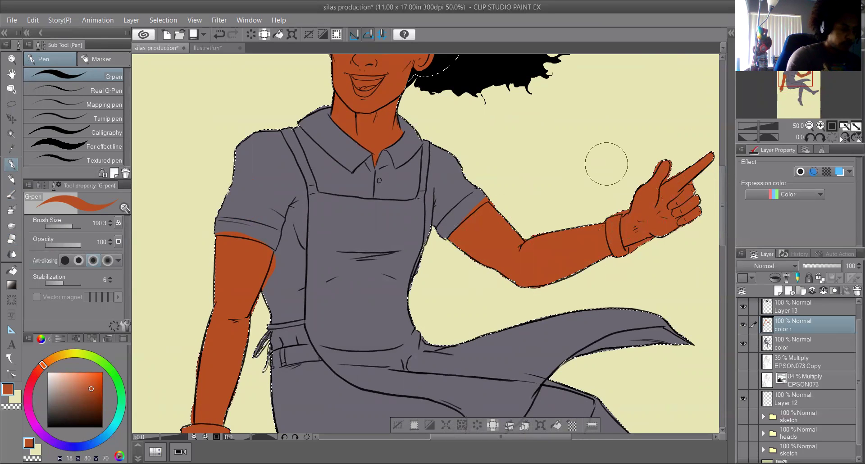
drag(723, 228, 732, 196)
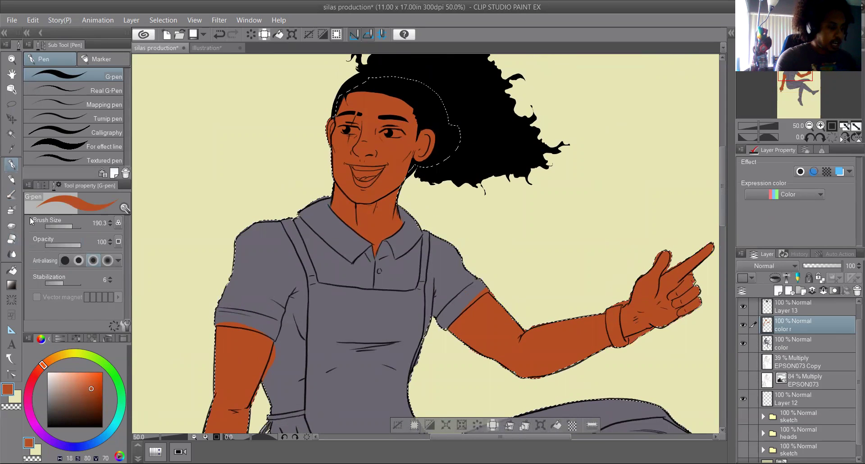
mouse_move(728, 199)
mouse_down()
mouse_move(722, 207)
mouse_move(720, 184)
mouse_up()
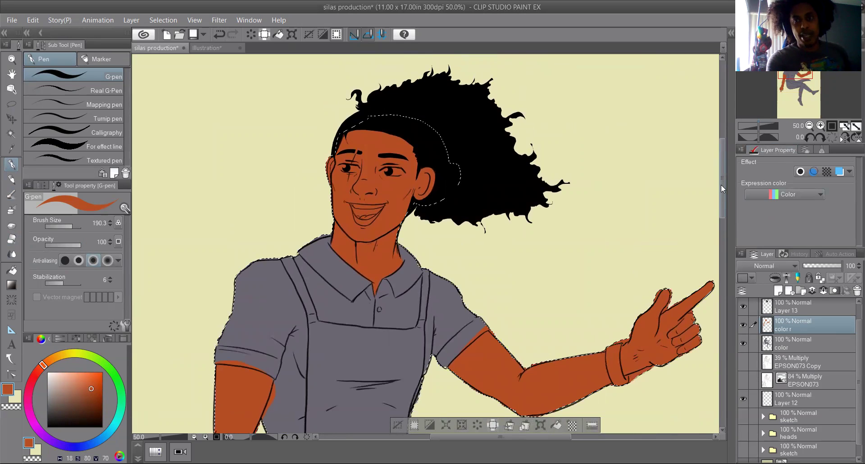
drag(721, 185, 722, 247)
key(ctrl+d)
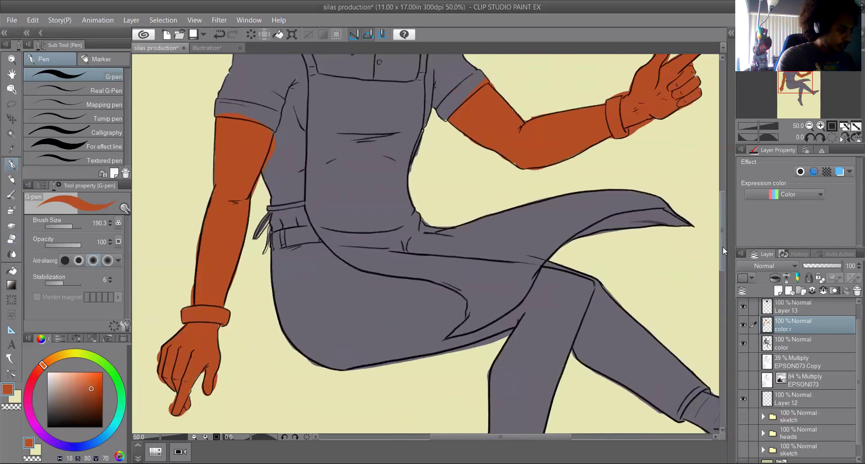
- Show the upper sketch folder, sample the light pink swatch of its palette as the drawing color, and hide the folder again
click(12, 238)
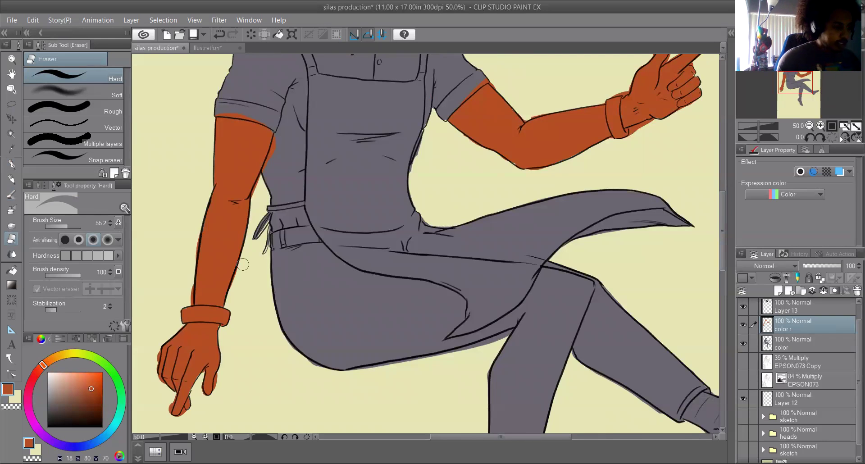
click(742, 417)
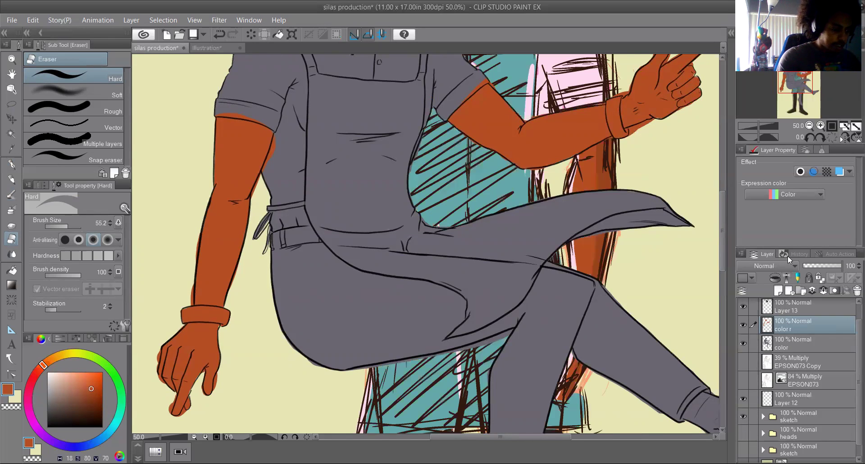
drag(726, 220, 730, 160)
alt+click(706, 132)
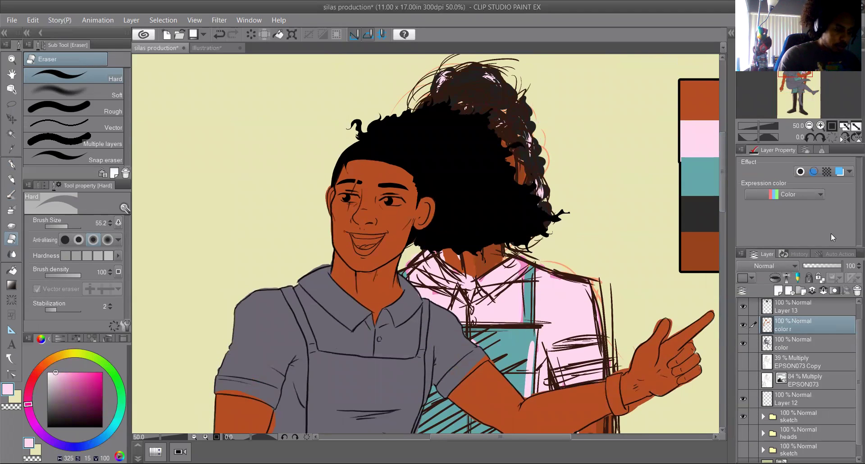
click(742, 417)
drag(723, 160, 723, 180)
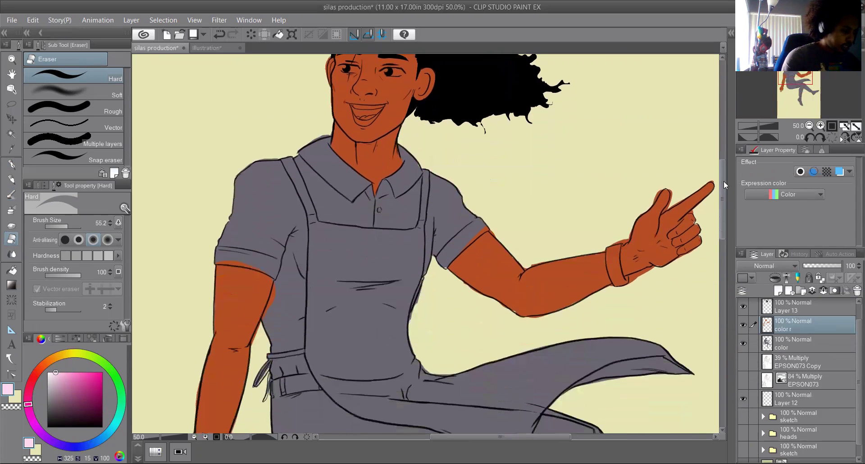
- Create a selection from the color layer's gray silhouette, try a pink G-pen stroke on the lowered arm's sleeve and undo it
right_click(789, 347)
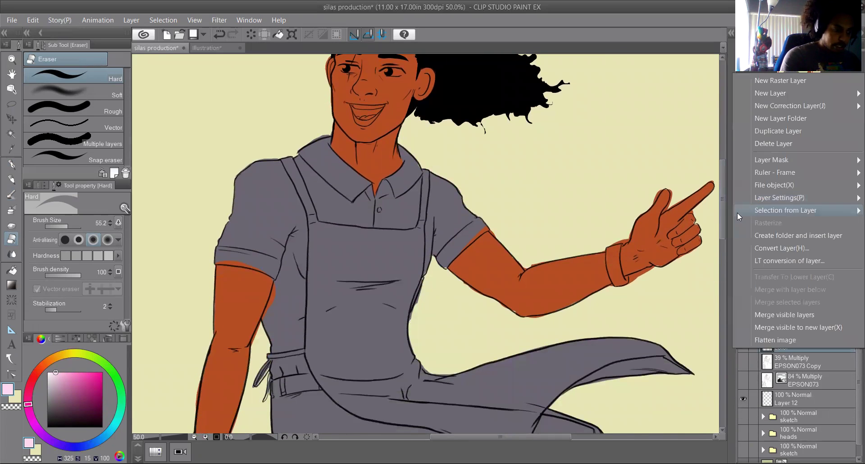
click(703, 208)
click(11, 165)
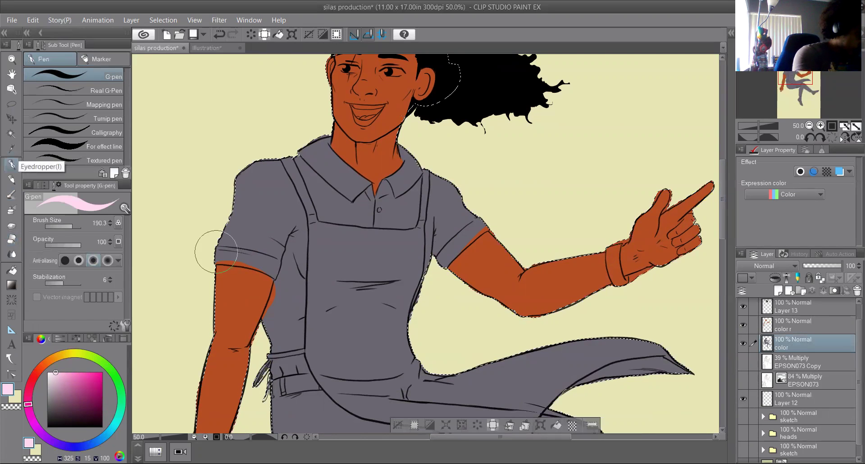
mouse_move(202, 246)
mouse_down()
mouse_move(265, 247)
mouse_move(225, 250)
mouse_move(258, 249)
mouse_up()
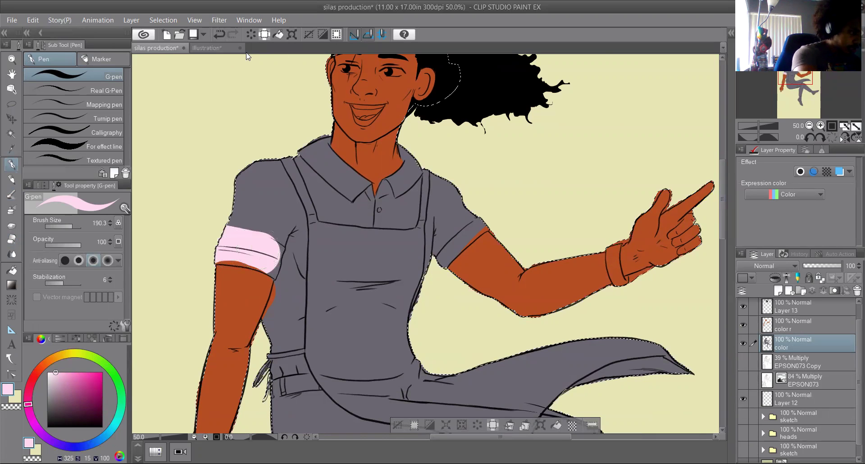
click(217, 35)
- On the "color r" layer, paint the shirt's sleeves, side, collar and chest light pink with the G-pen
click(809, 324)
mouse_move(197, 226)
mouse_down()
mouse_move(209, 243)
mouse_move(288, 255)
mouse_up()
mouse_move(244, 207)
mouse_down()
mouse_move(238, 180)
mouse_move(270, 189)
mouse_move(284, 180)
mouse_move(297, 288)
mouse_move(277, 324)
mouse_move(286, 304)
mouse_move(280, 361)
mouse_move(293, 362)
mouse_move(276, 351)
mouse_up()
mouse_move(299, 145)
mouse_down()
mouse_move(335, 205)
mouse_move(403, 211)
mouse_move(407, 150)
mouse_move(395, 191)
mouse_move(352, 204)
mouse_move(303, 133)
mouse_move(352, 195)
mouse_up()
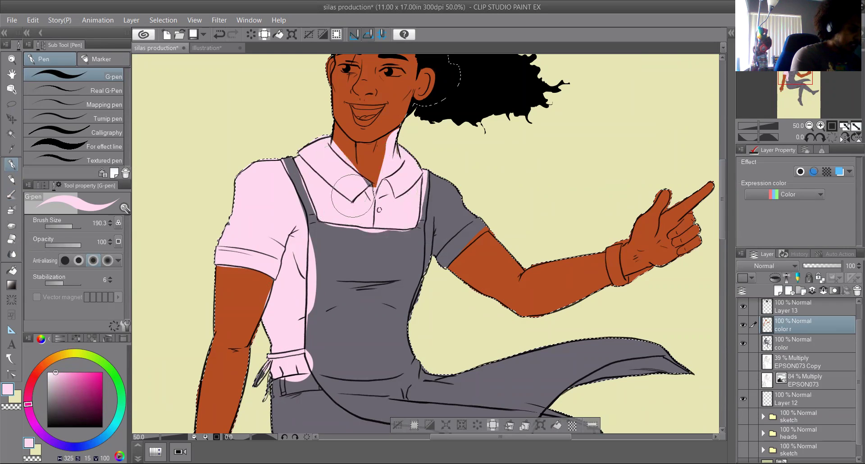
mouse_move(448, 171)
mouse_down()
mouse_move(451, 213)
mouse_move(455, 187)
mouse_move(441, 249)
mouse_move(448, 162)
mouse_move(447, 225)
mouse_move(492, 193)
mouse_up()
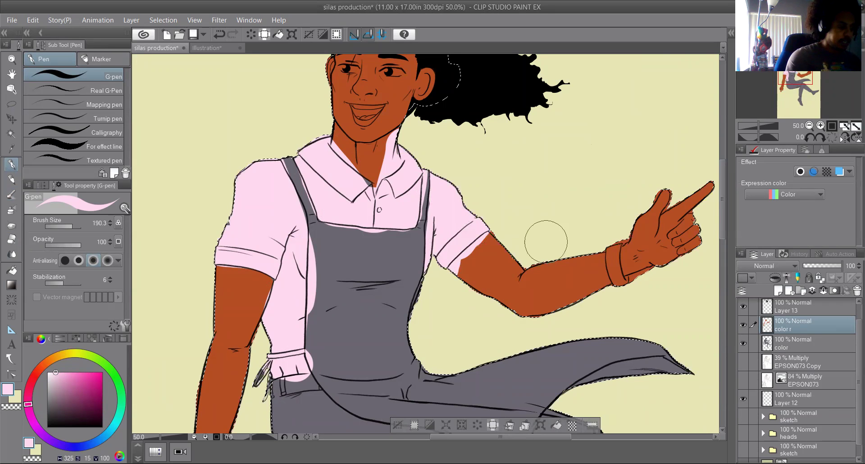
- Repaint the pink spill on the outstretched arm and neck orange-brown, reducing the G-pen to 29.7, and touch up the pink collar edge
alt+click(471, 278)
mouse_move(471, 278)
mouse_down()
mouse_move(502, 245)
mouse_move(458, 285)
mouse_move(493, 251)
mouse_move(465, 277)
mouse_move(477, 264)
mouse_up()
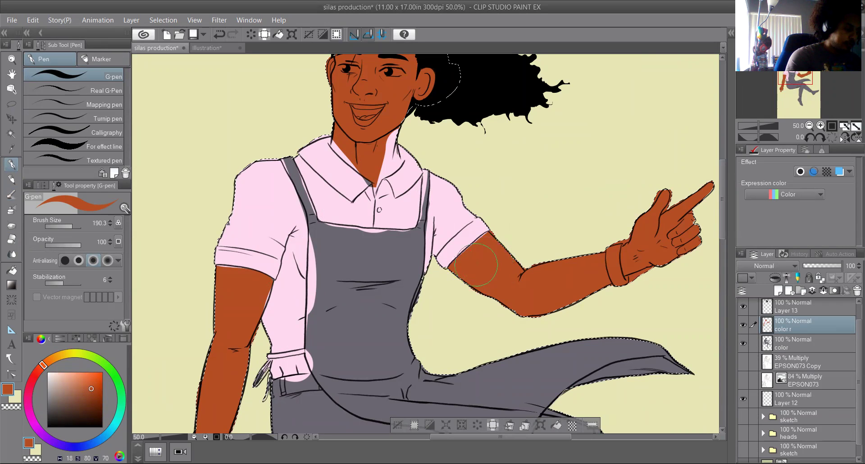
drag(72, 226, 58, 226)
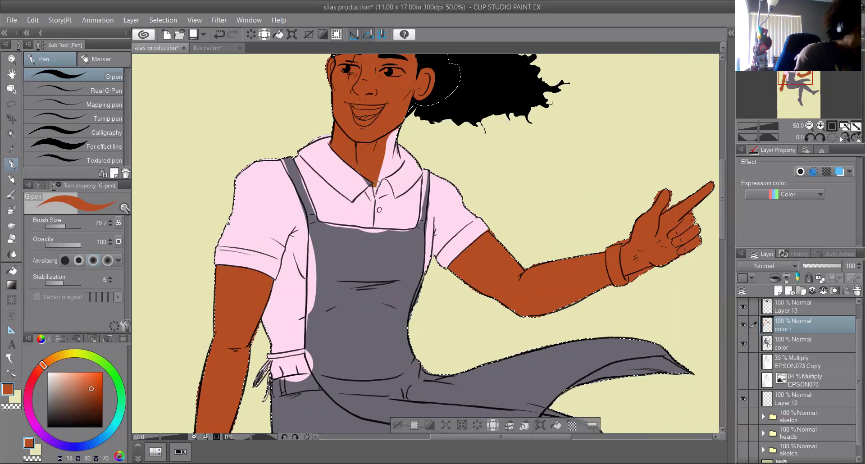
drag(374, 193, 393, 135)
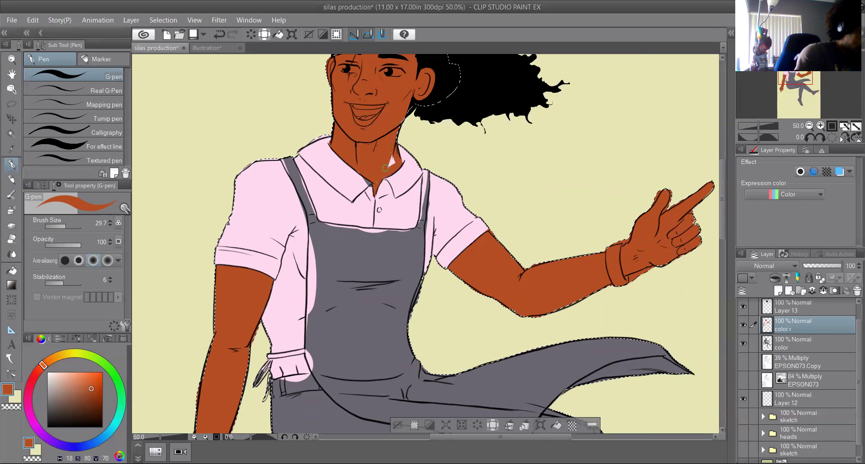
alt+click(352, 164)
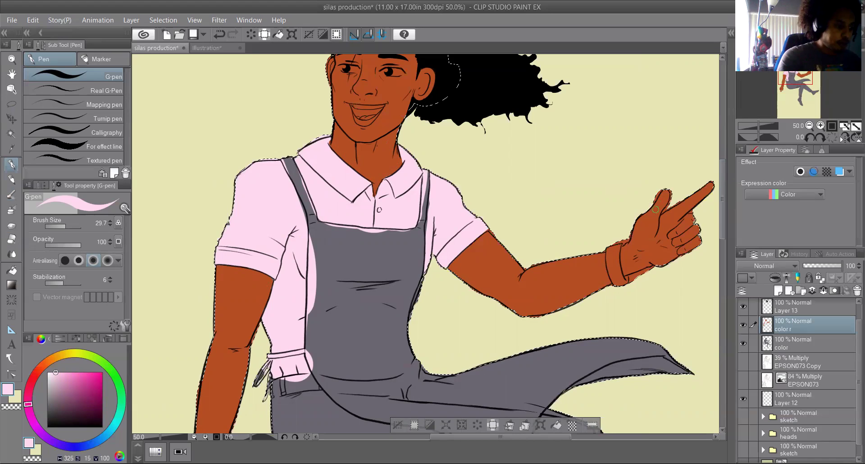
alt+click(653, 226)
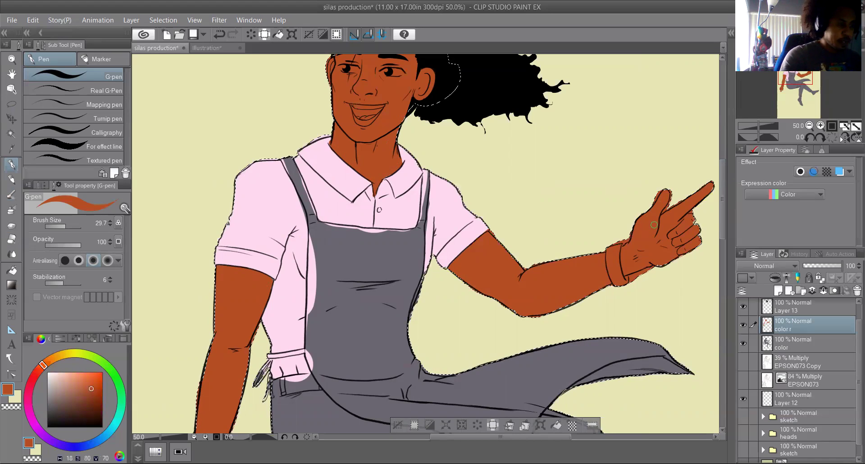
- Show the upper sketch folder, sample the teal swatch of its palette as the drawing color, and hide the folder again
drag(721, 180, 735, 198)
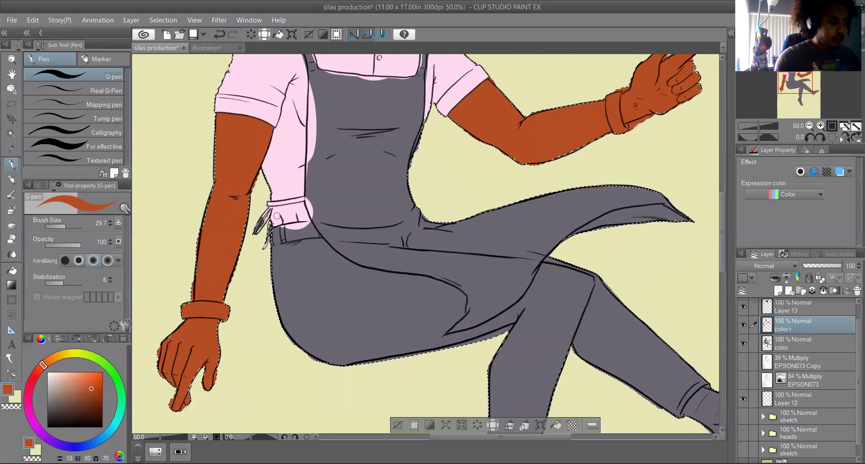
drag(721, 207, 726, 160)
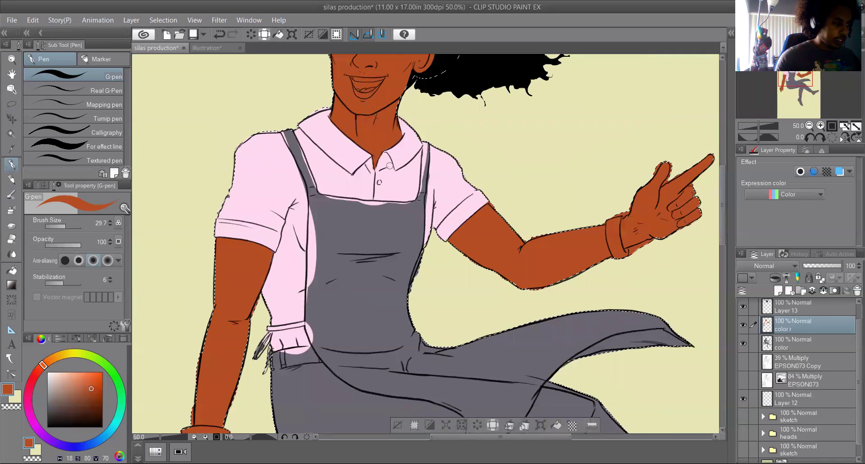
click(743, 417)
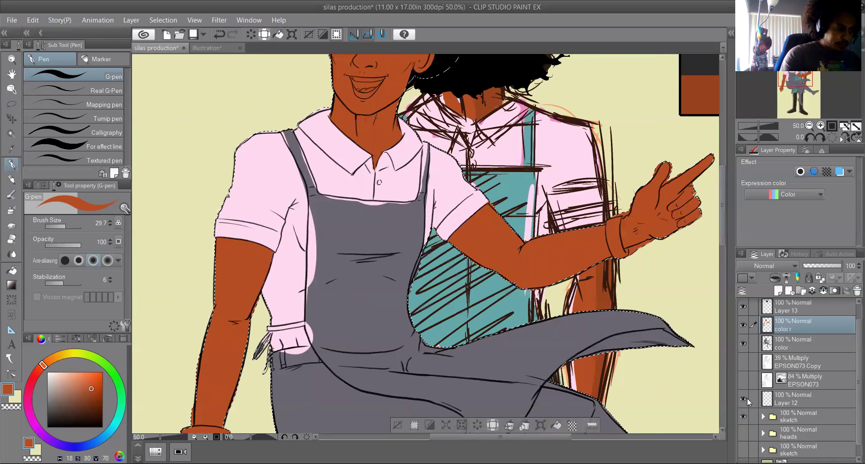
drag(724, 225, 722, 181)
alt+click(704, 200)
click(741, 416)
- Paint the apron strap and bib edge on the lowered arm's side teal with the G-pen and clear the selection
mouse_move(283, 178)
mouse_down()
mouse_move(297, 200)
mouse_move(289, 179)
mouse_move(311, 230)
mouse_move(306, 217)
mouse_move(300, 239)
mouse_move(307, 225)
mouse_move(313, 275)
mouse_up()
drag(311, 242, 311, 378)
drag(720, 199, 721, 219)
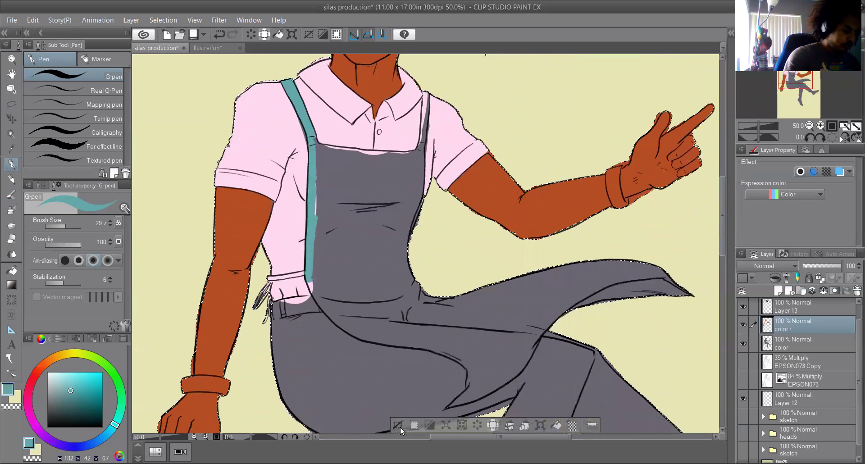
key(ctrl+d)
- Outline the apron's bib and front skirt with the Lasso, fill the area with teal and clear the selection
click(17, 104)
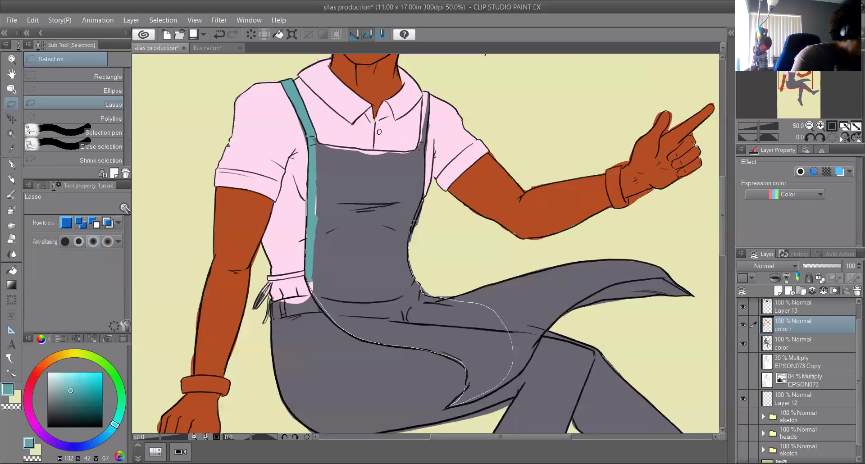
drag(427, 170, 424, 146)
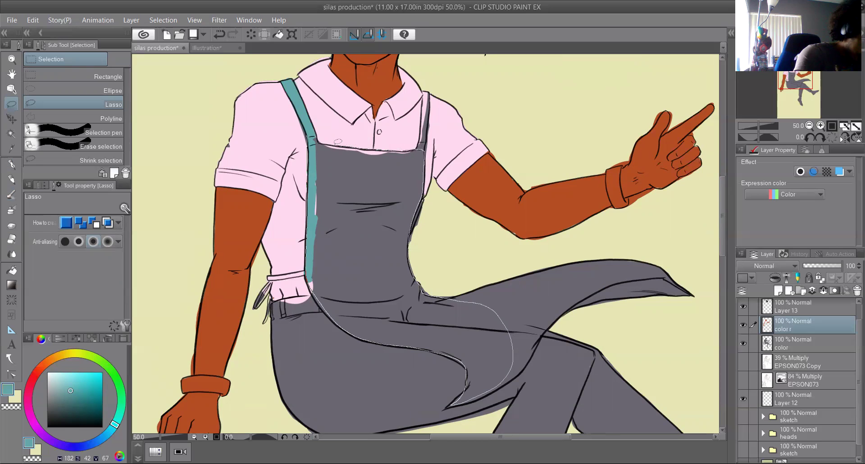
drag(450, 405, 446, 407)
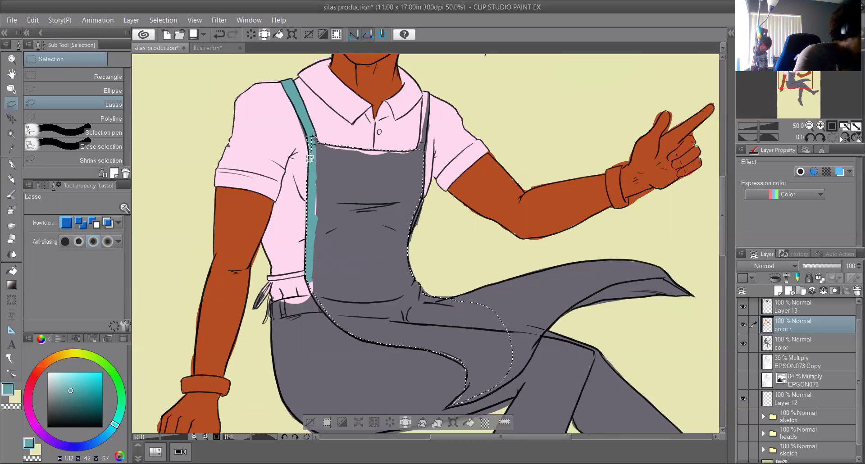
click(469, 422)
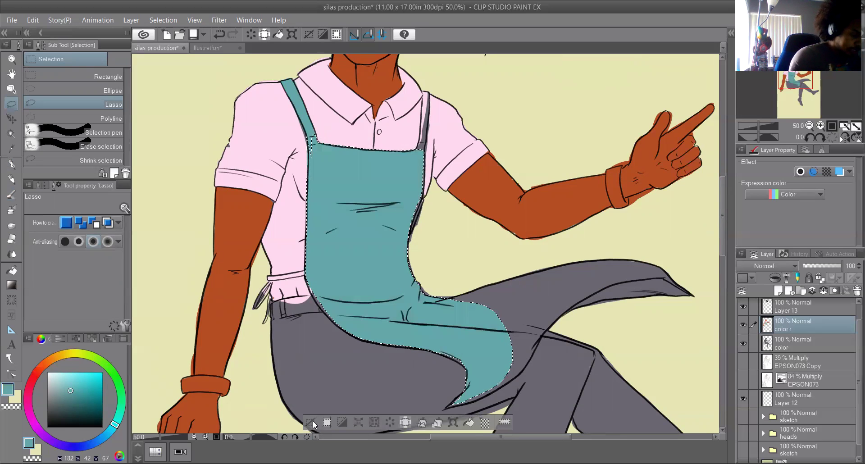
key(ctrl+d)
- Extend the teal along the apron skirt's lower edge, then lasso the windblown flap, fill it with teal and clear the selection
key(p)
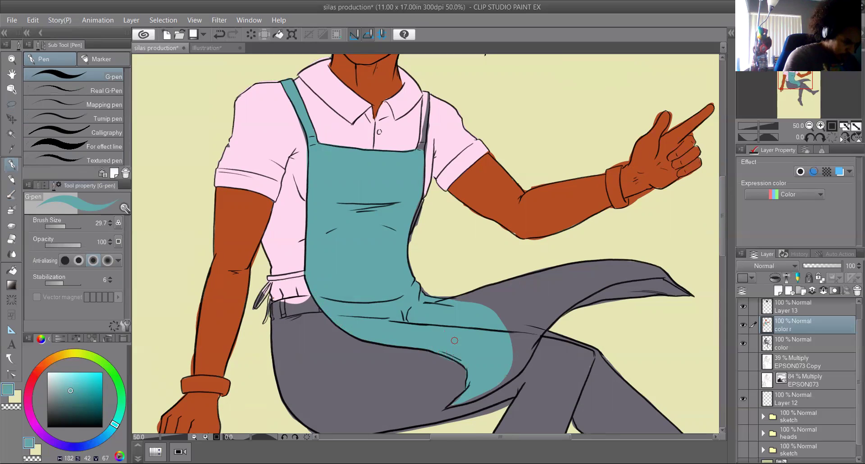
mouse_move(468, 399)
mouse_down()
mouse_move(518, 369)
mouse_move(503, 375)
mouse_move(517, 350)
mouse_up()
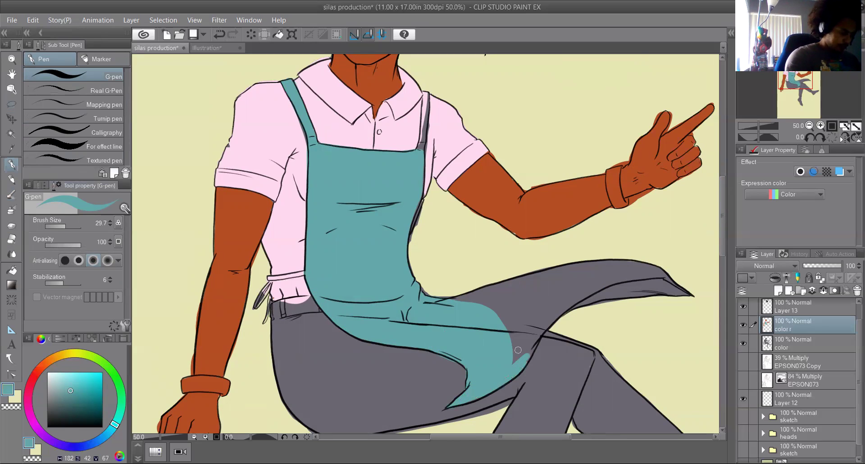
click(809, 137)
click(809, 137)
click(810, 137)
click(809, 137)
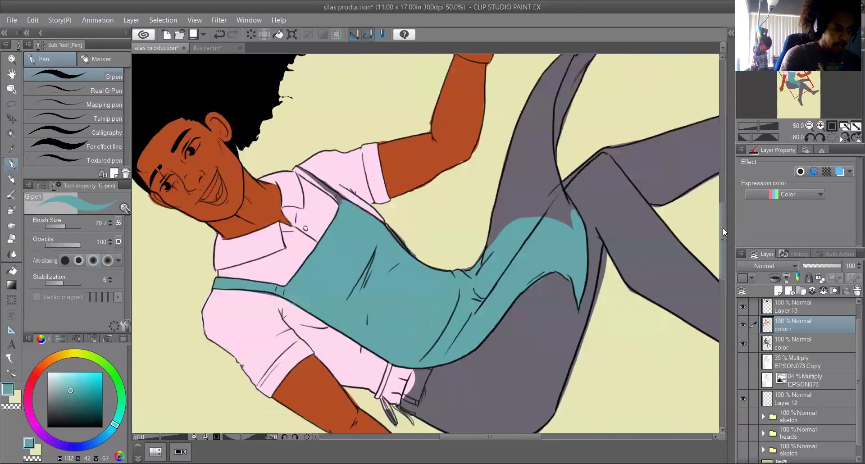
drag(722, 228, 720, 209)
click(11, 103)
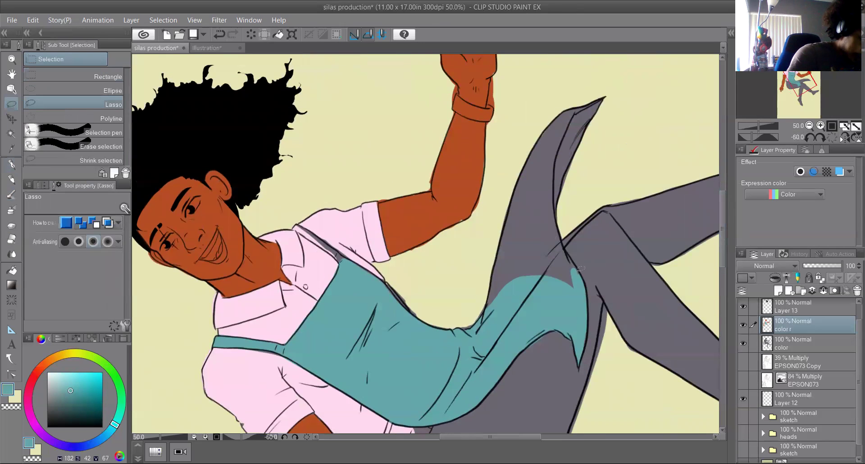
drag(563, 236, 563, 192)
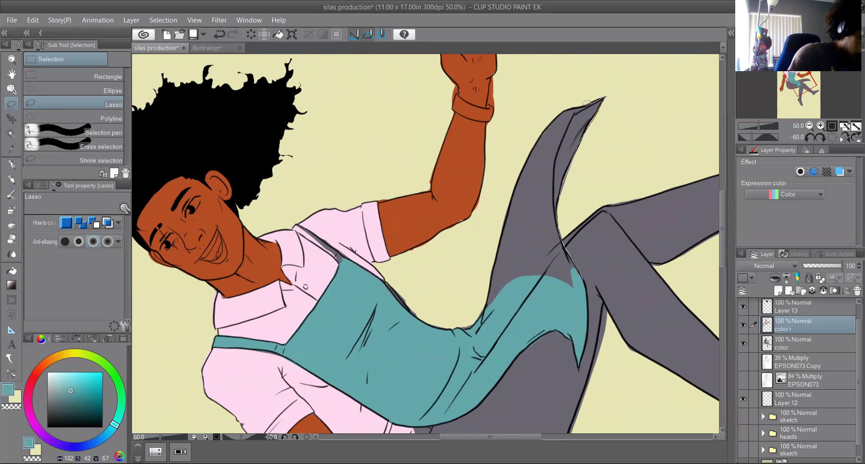
drag(570, 106, 547, 128)
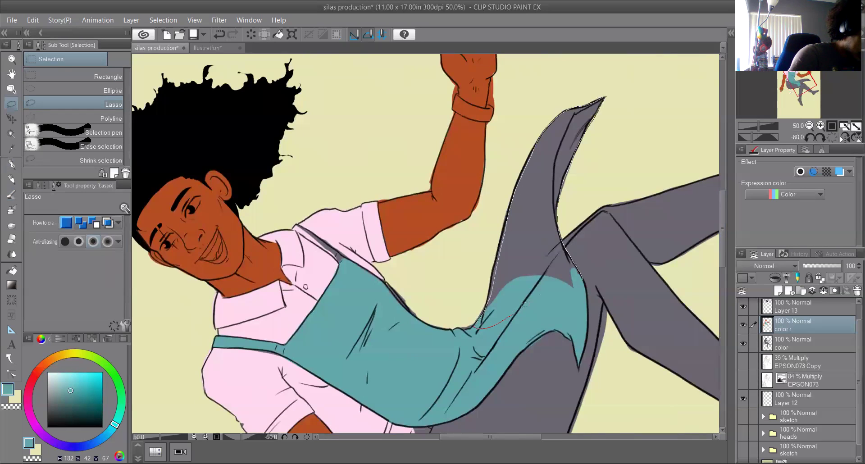
drag(587, 296, 585, 297)
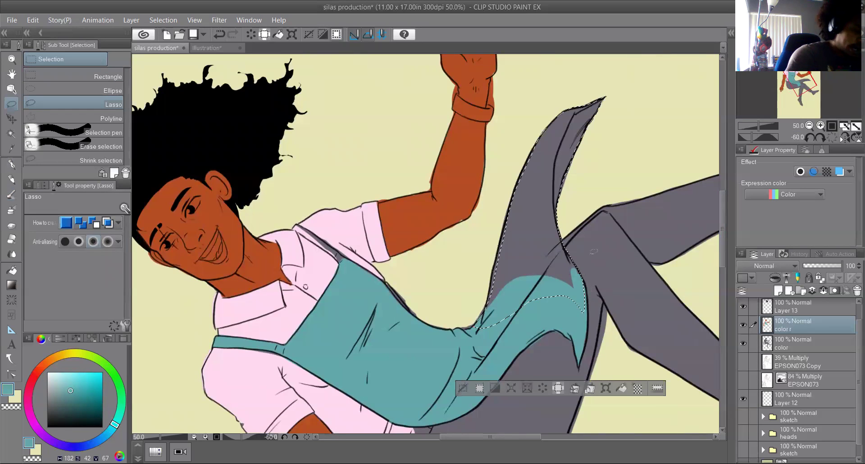
click(621, 391)
click(463, 388)
- Touch up the windblown flap's edges with the G-pen and paint the apron strap on the outstretched arm's side teal
key(p)
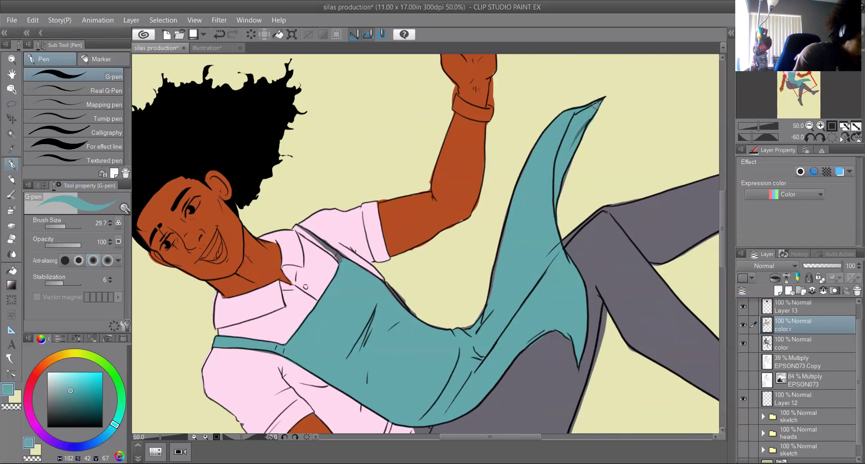
drag(506, 224, 491, 290)
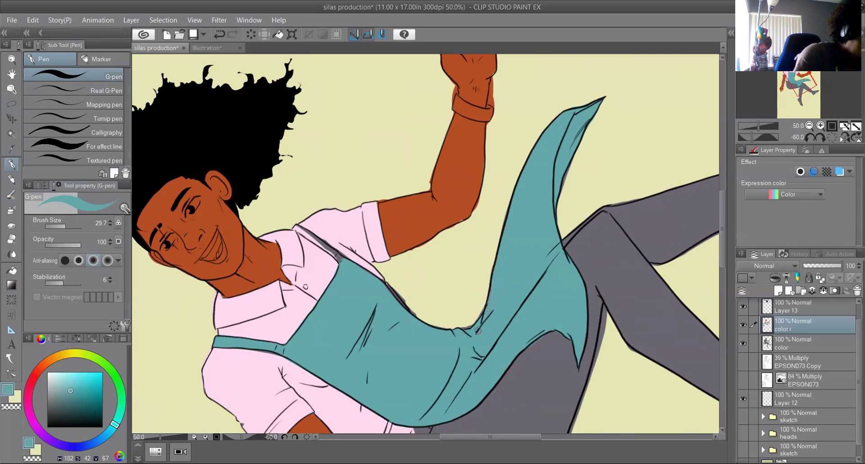
click(820, 137)
mouse_move(344, 139)
mouse_down()
mouse_move(356, 201)
mouse_move(345, 141)
mouse_move(358, 203)
mouse_up()
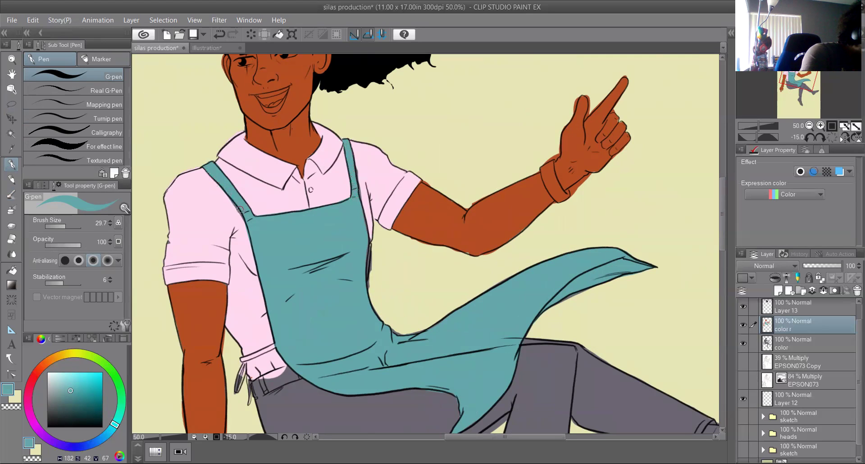
- Clean the shirt edge beside the lowered arm's strap with sampled pink, then retouch the other strap with teal sampled from it
alt+click(215, 200)
drag(232, 205, 244, 231)
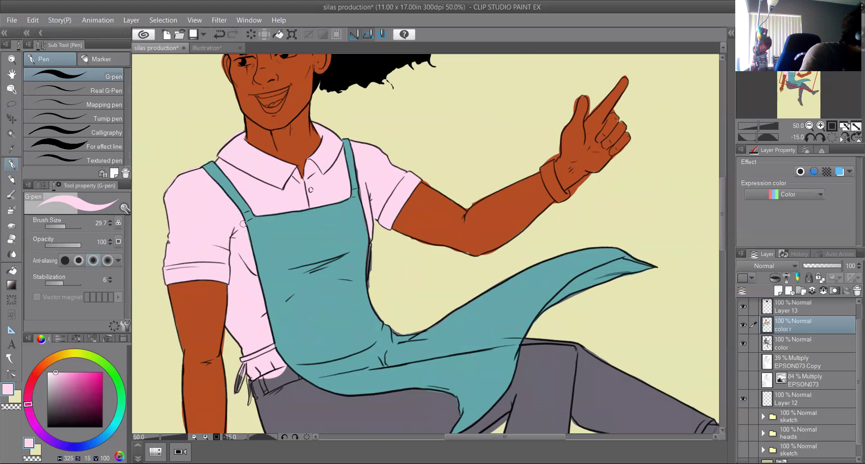
alt+click(356, 188)
drag(356, 190, 344, 138)
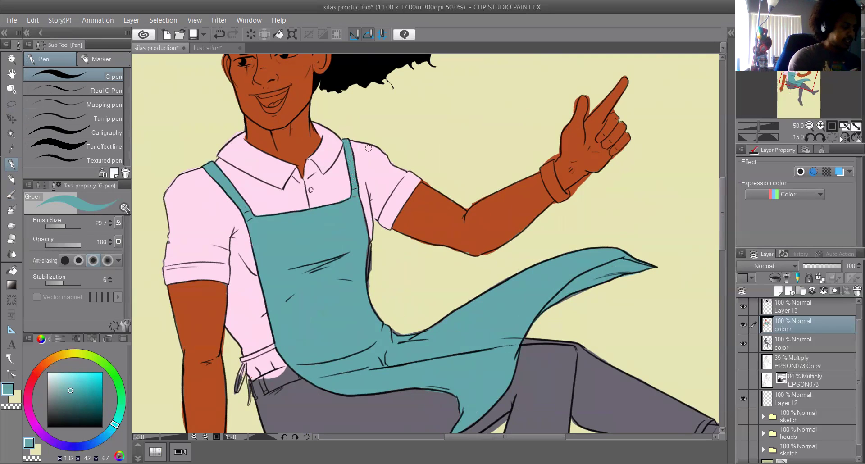
- Paint the apron's waist tie and its hanging bow ends teal with the G-pen
scroll(723, 189, down, 3)
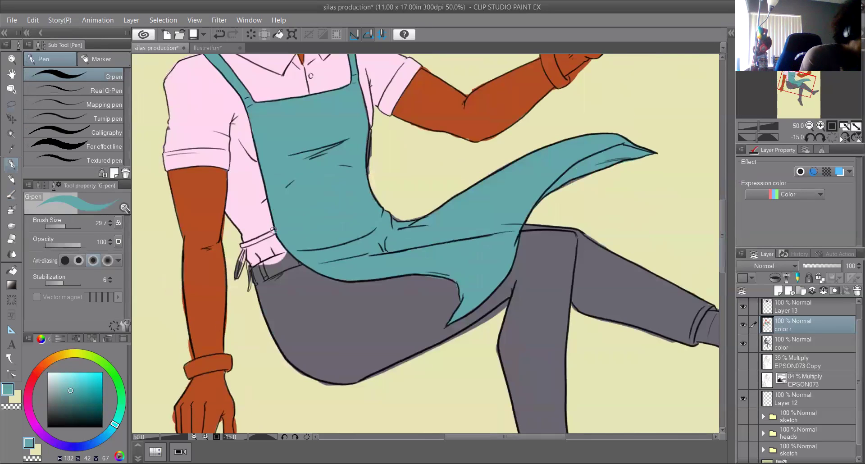
drag(273, 230, 242, 245)
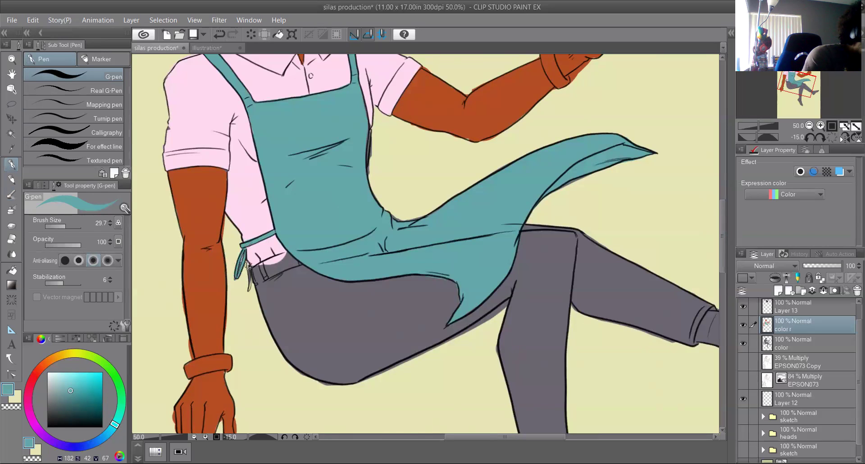
click(11, 239)
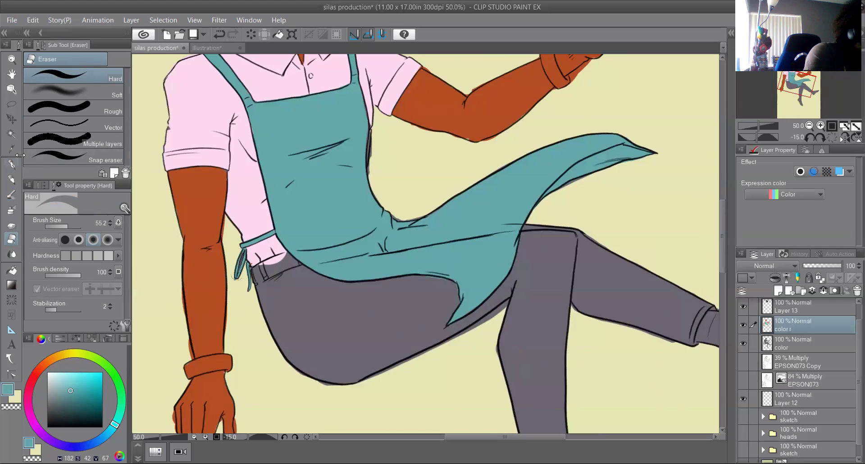
click(11, 165)
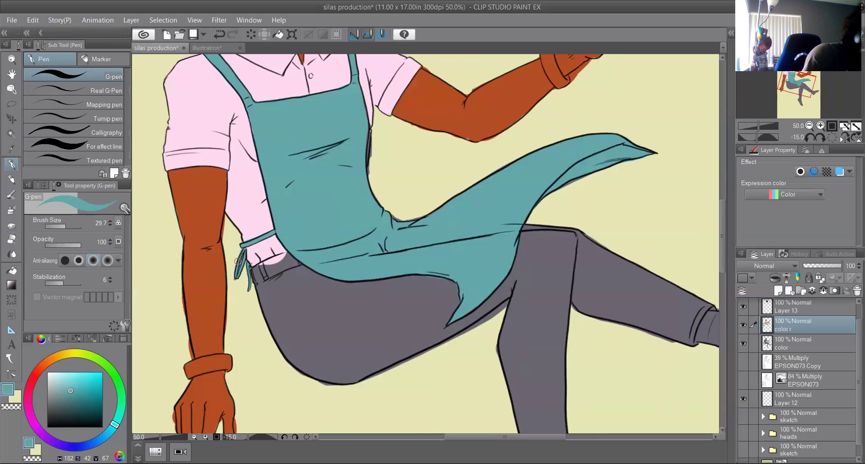
key(e)
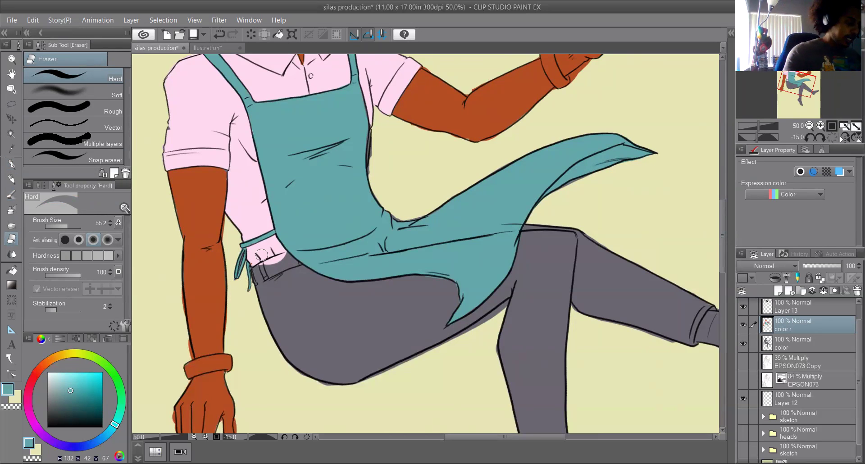
- Sample the orange-brown skin color from the outstretched arm for the G-pen and inspect the paint edges of the arms and lowered hand
click(819, 137)
click(819, 137)
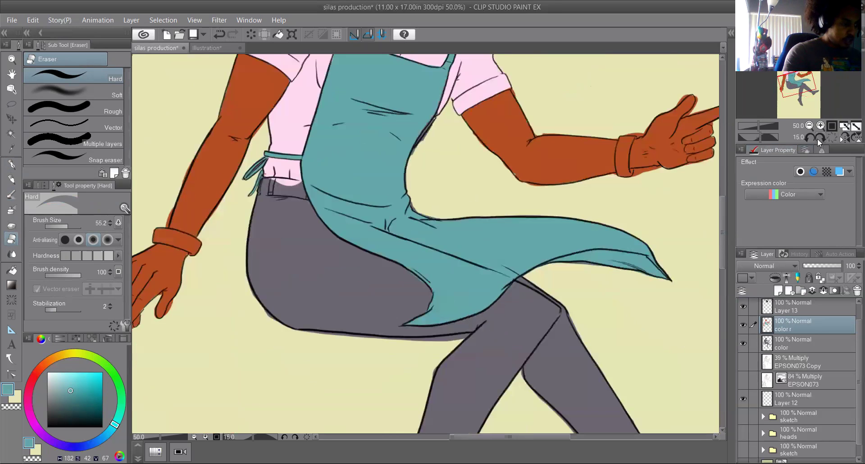
alt+click(513, 174)
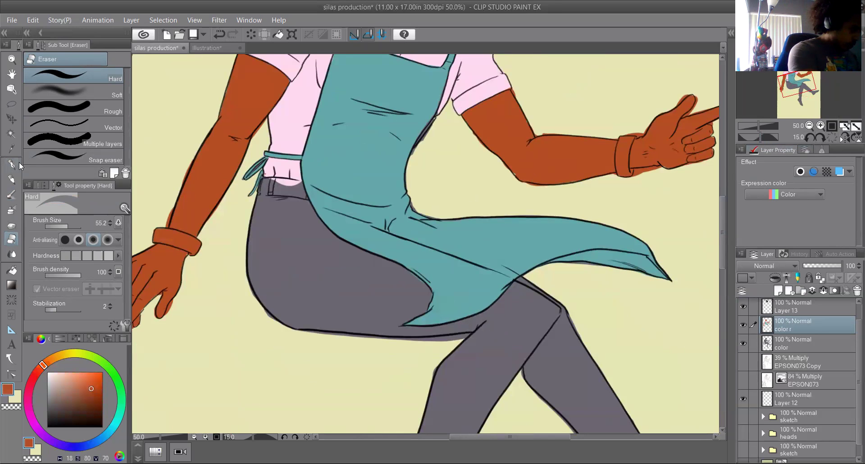
key(p)
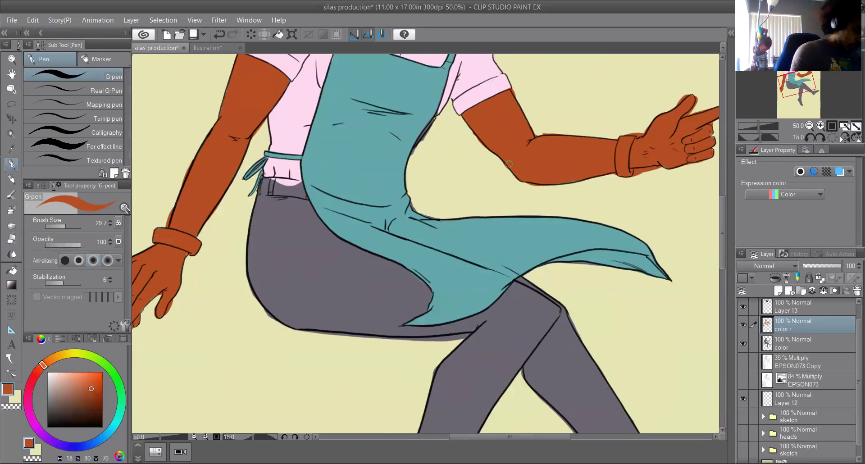
drag(501, 437, 483, 437)
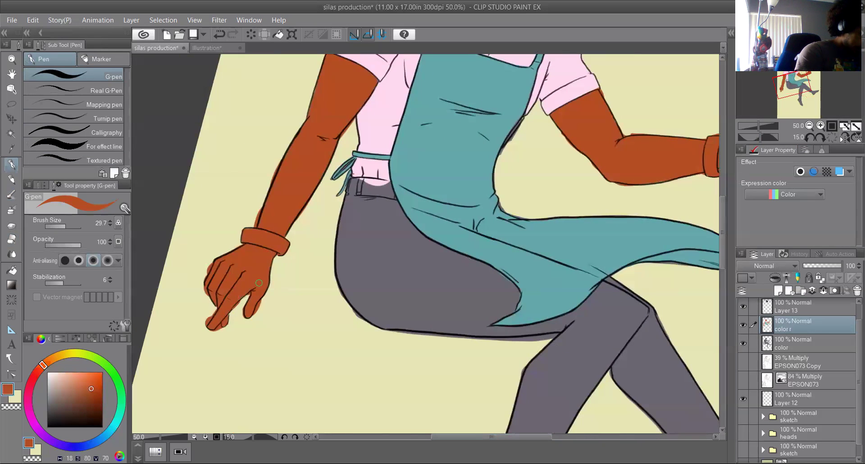
mouse_move(721, 231)
mouse_down()
mouse_move(729, 184)
mouse_move(723, 260)
mouse_move(725, 223)
mouse_up()
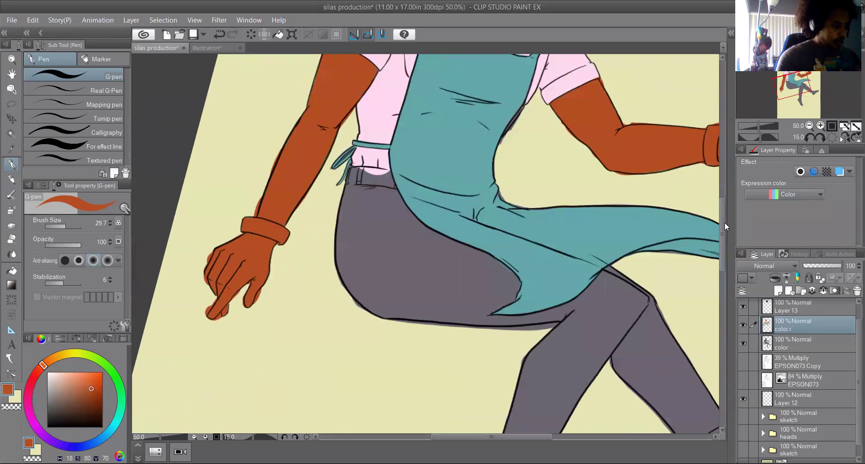
- Show the "heads" folder to check its reference colors against the whole figure, and hide it again
click(809, 137)
click(809, 126)
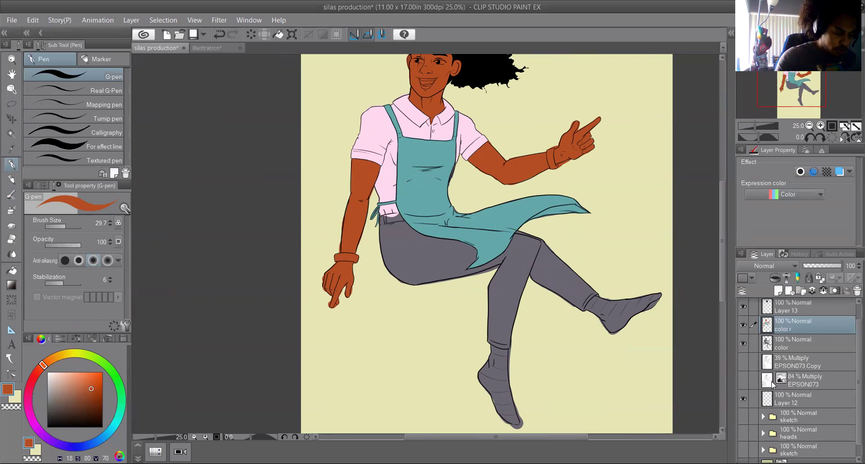
click(743, 433)
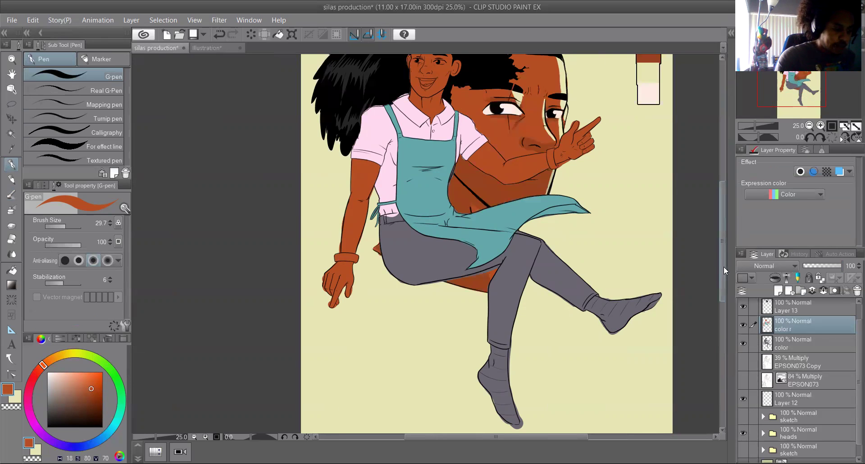
click(742, 433)
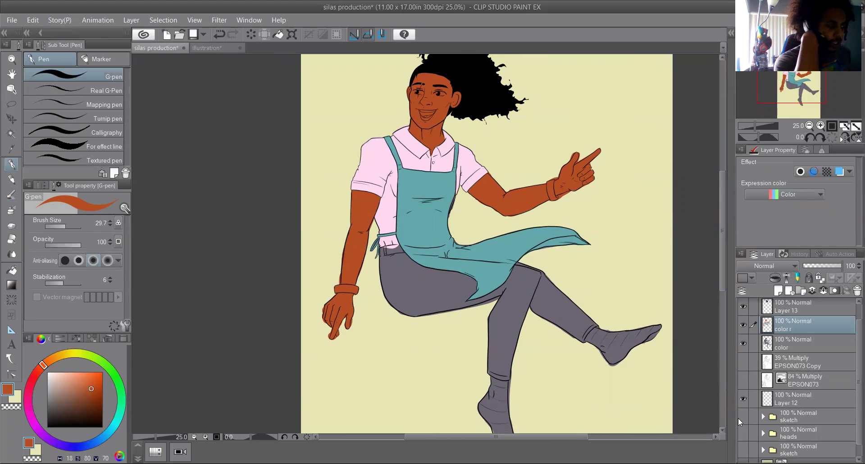
- Sample black from the hair, lasso the trousers' waist, hip and upper thigh below the apron, fill with black and clear the selection
alt+click(485, 81)
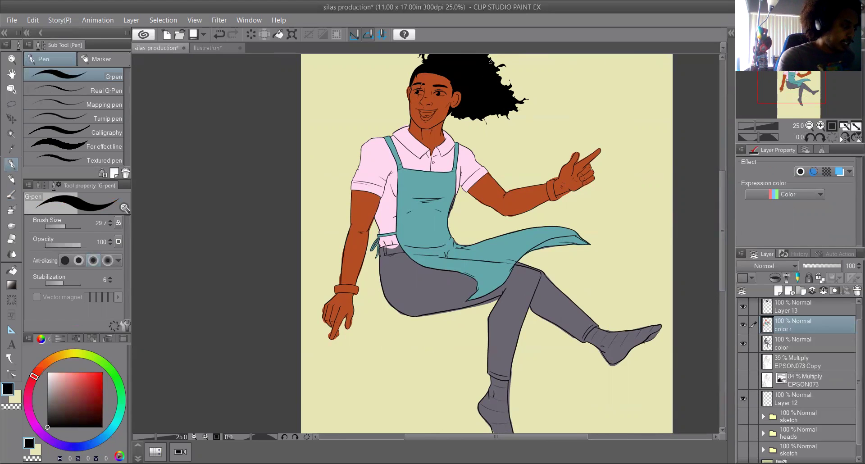
scroll(723, 192, down, 1)
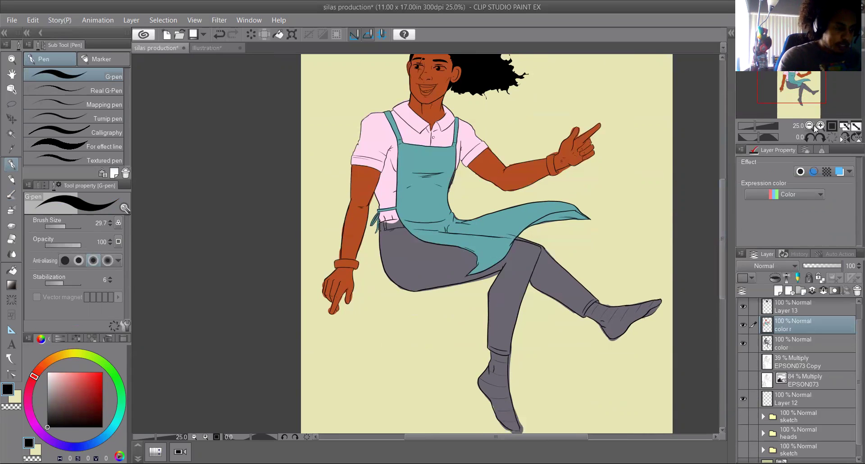
click(820, 125)
click(820, 125)
click(820, 125)
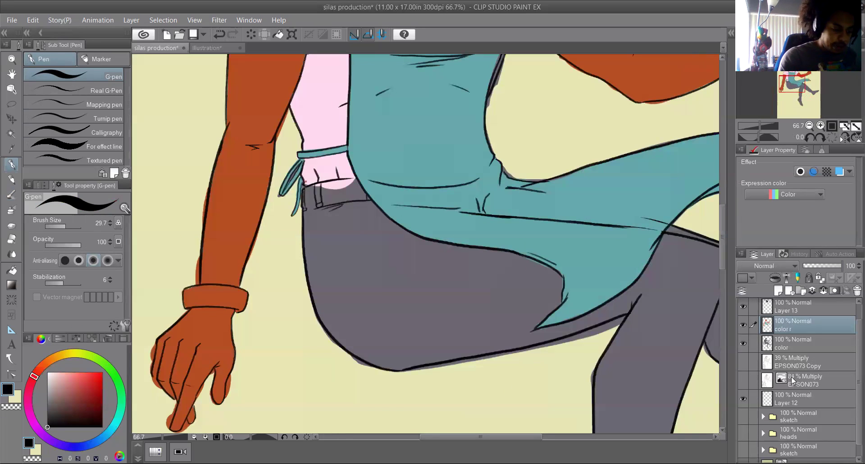
click(13, 118)
click(12, 104)
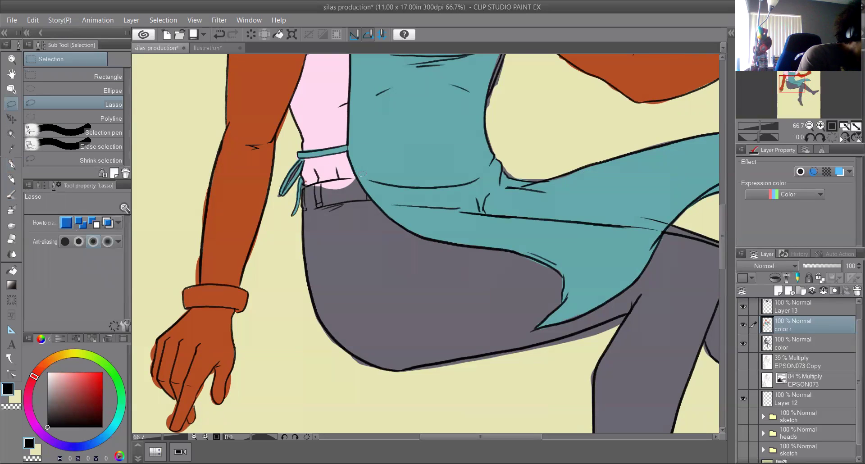
drag(302, 202, 312, 290)
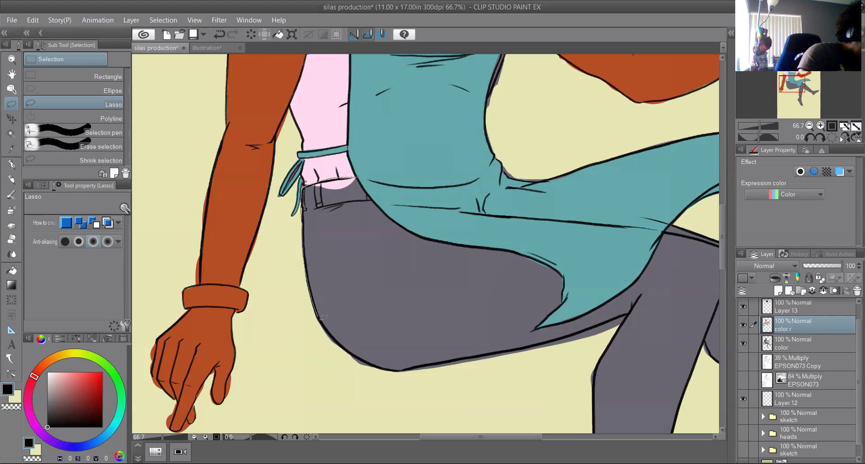
mouse_move(456, 356)
mouse_down()
mouse_move(486, 350)
mouse_move(479, 291)
mouse_move(438, 238)
mouse_up()
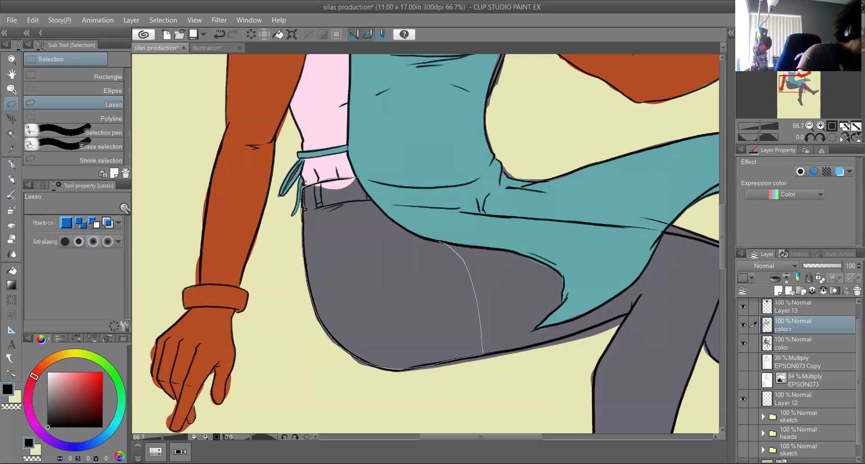
drag(390, 212, 358, 179)
click(453, 387)
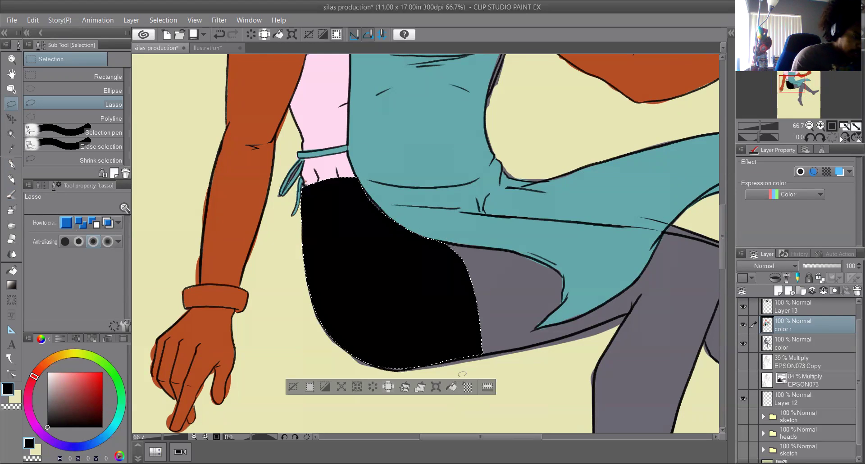
click(305, 386)
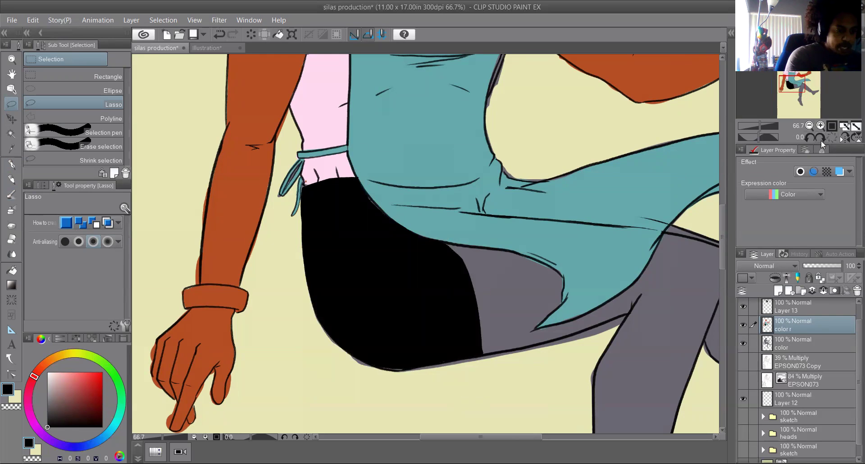
- Lower the opacity of the "color r" layer to 74%
drag(832, 264, 822, 264)
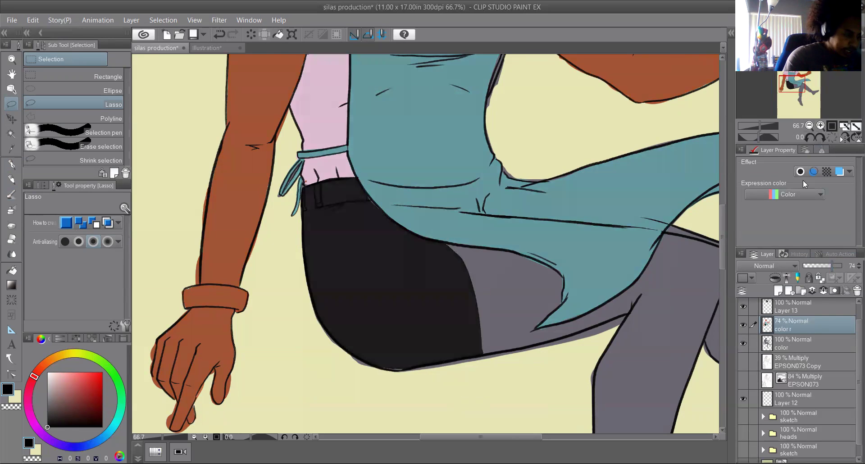
click(819, 138)
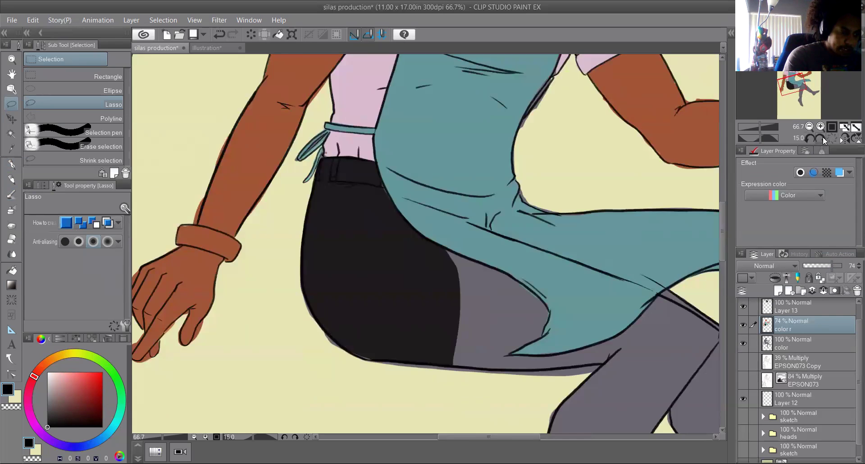
- Paint black G-pen strokes along the underside of the thigh and down the apron's curved edge on the trousers
click(822, 137)
click(822, 137)
click(823, 137)
scroll(719, 205, down, 2)
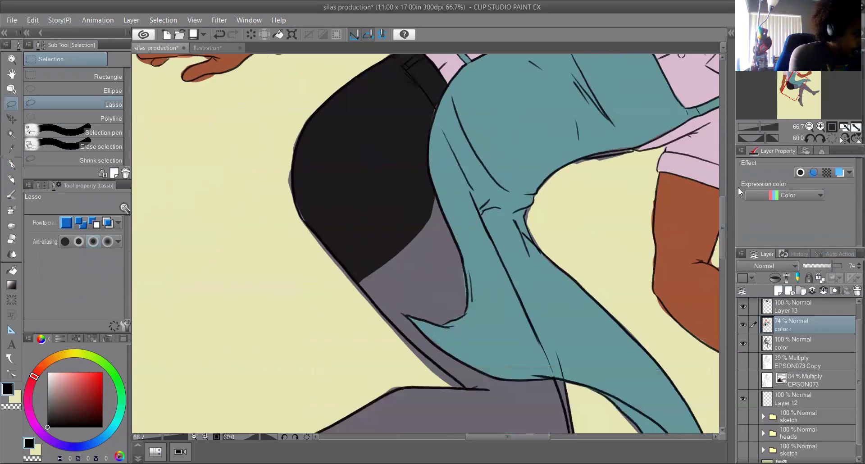
key(p)
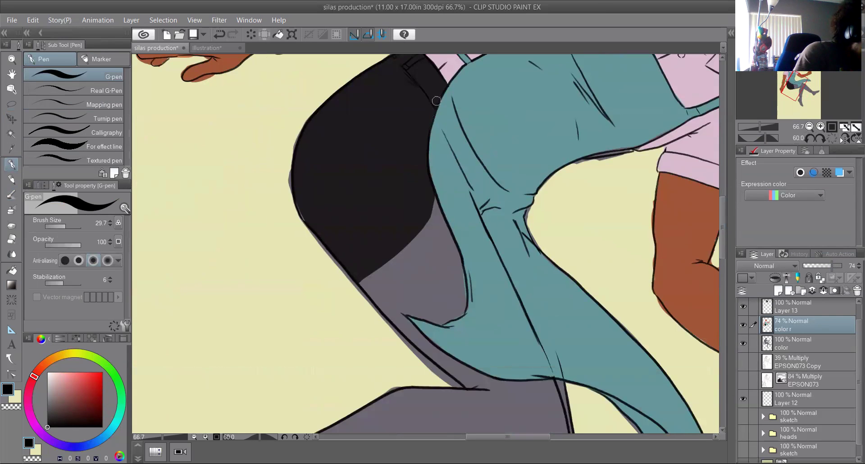
drag(361, 281, 478, 390)
drag(450, 366, 380, 293)
drag(430, 202, 452, 259)
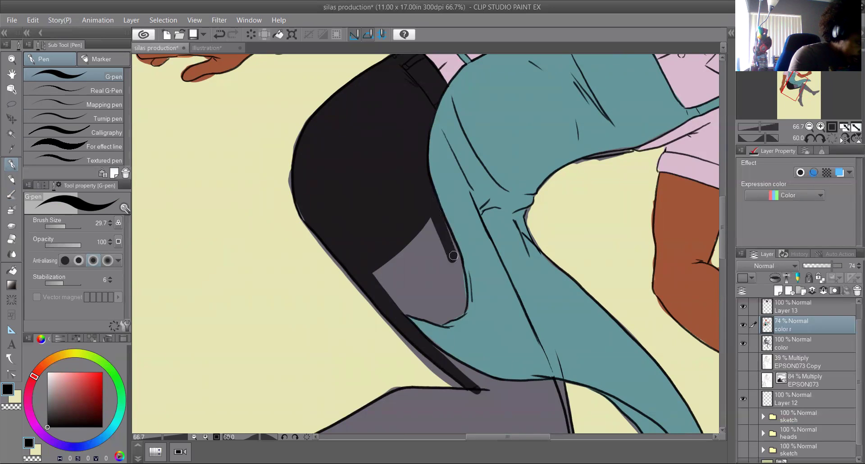
drag(444, 230, 464, 300)
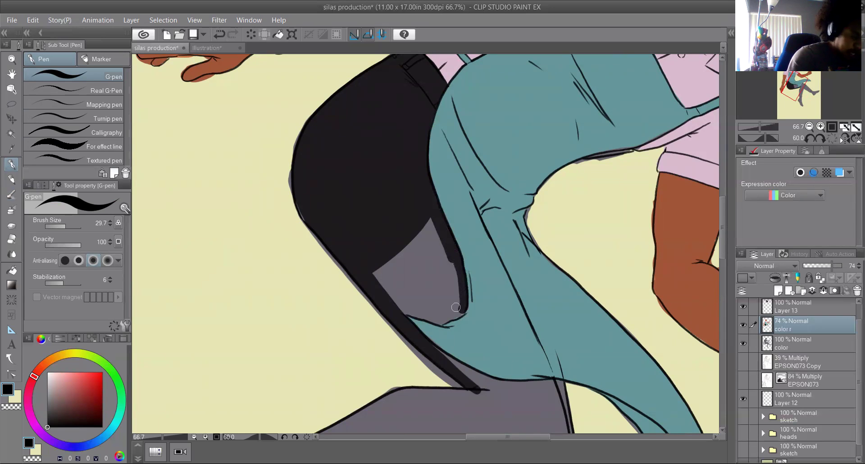
- Extend the black G-pen border around the apron's pointed hem and into the unpainted gray thigh area
click(806, 138)
click(806, 139)
click(805, 139)
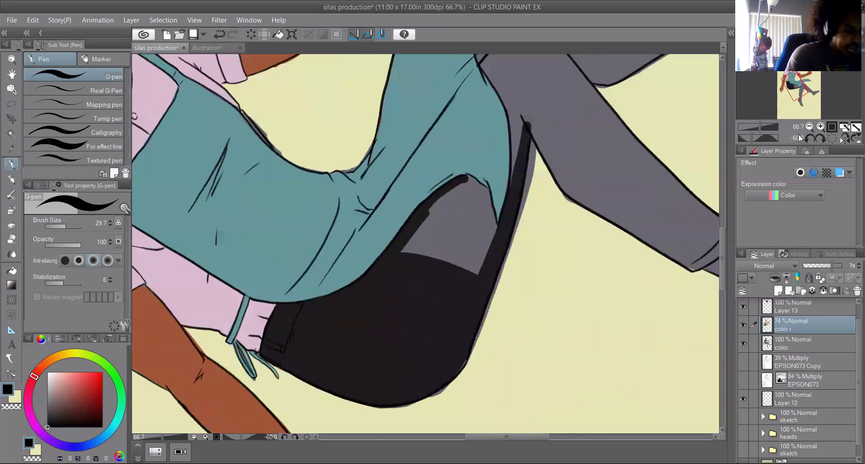
mouse_move(479, 185)
mouse_down()
mouse_move(495, 230)
mouse_move(490, 217)
mouse_up()
mouse_move(439, 201)
mouse_down()
mouse_move(394, 247)
mouse_move(436, 213)
mouse_up()
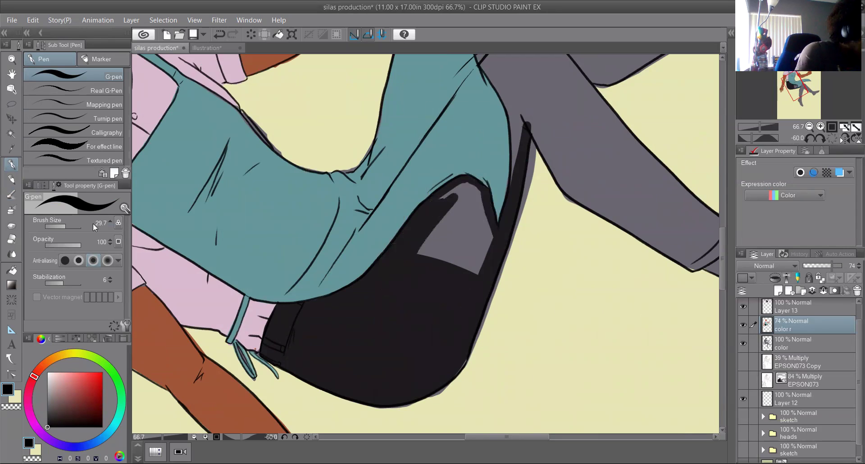
- Lasso the remaining gray gap on the thigh inside the apron's hem, fill it with black and clear the selection
click(11, 103)
mouse_move(477, 293)
mouse_down()
mouse_move(494, 267)
mouse_move(500, 235)
mouse_up()
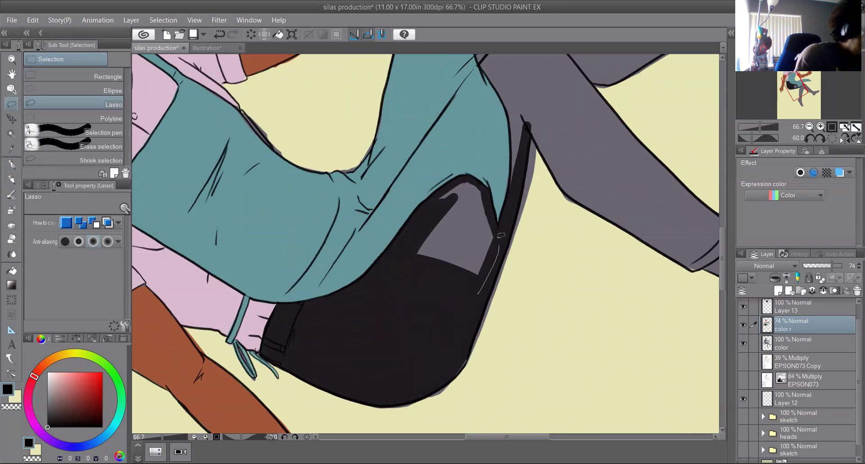
mouse_move(468, 175)
mouse_down()
mouse_move(419, 207)
mouse_move(403, 279)
mouse_up()
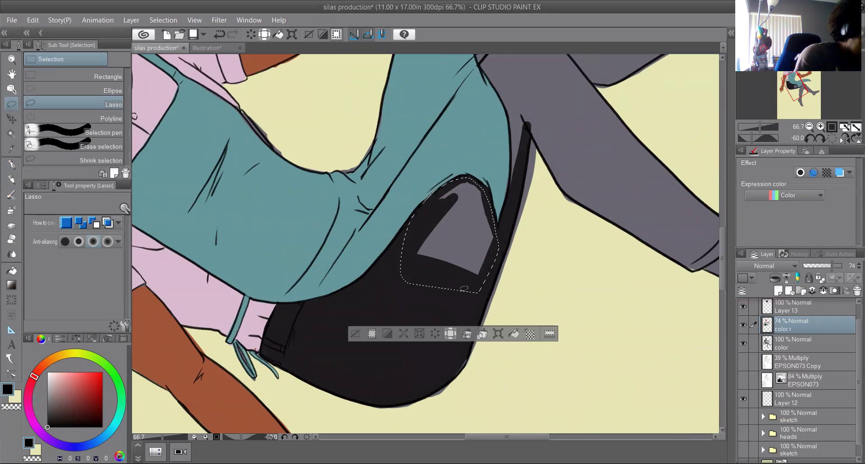
click(514, 334)
click(355, 333)
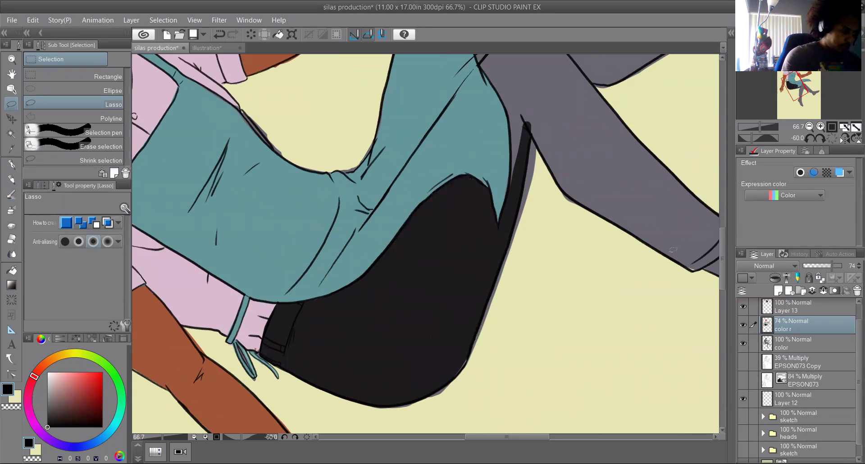
- Lasso both knees beside the apron, fill them with black, clear the selection and touch up the edge along the apron with the G-pen
drag(723, 244, 727, 208)
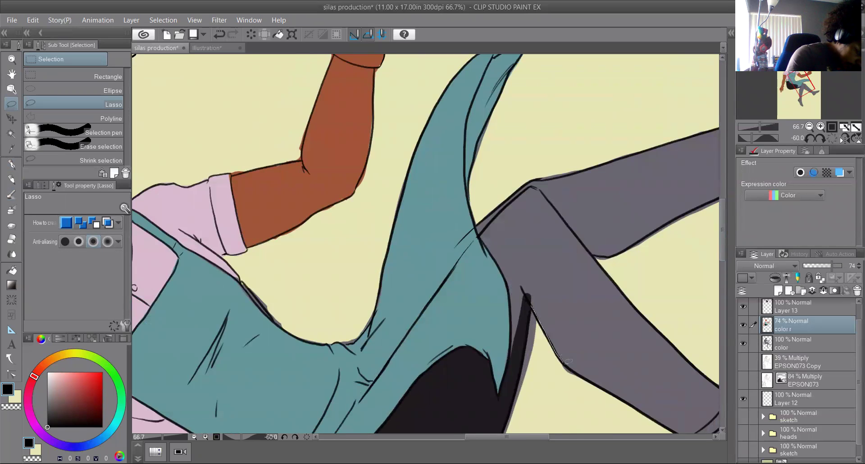
mouse_move(603, 336)
mouse_down()
mouse_move(616, 290)
mouse_move(596, 252)
mouse_move(608, 248)
mouse_move(582, 174)
mouse_up()
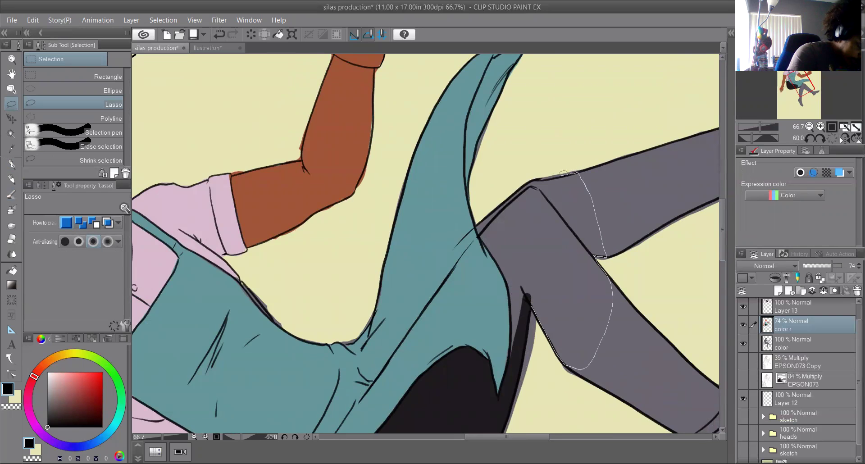
drag(490, 213, 477, 224)
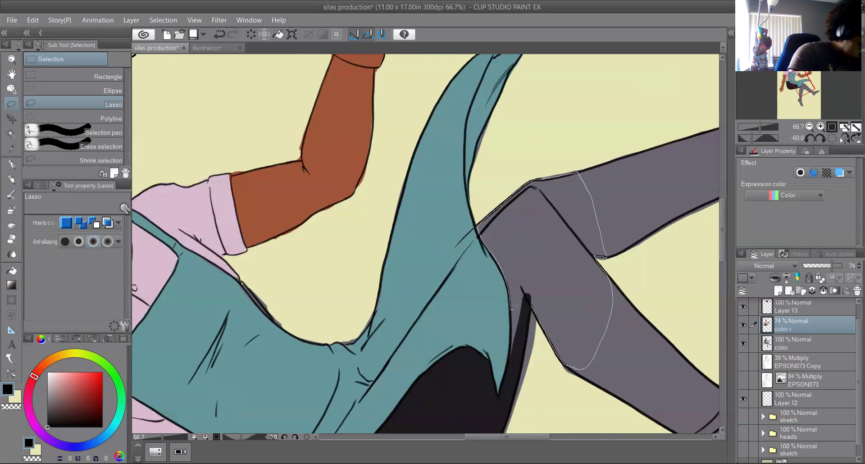
drag(514, 359, 511, 385)
click(602, 425)
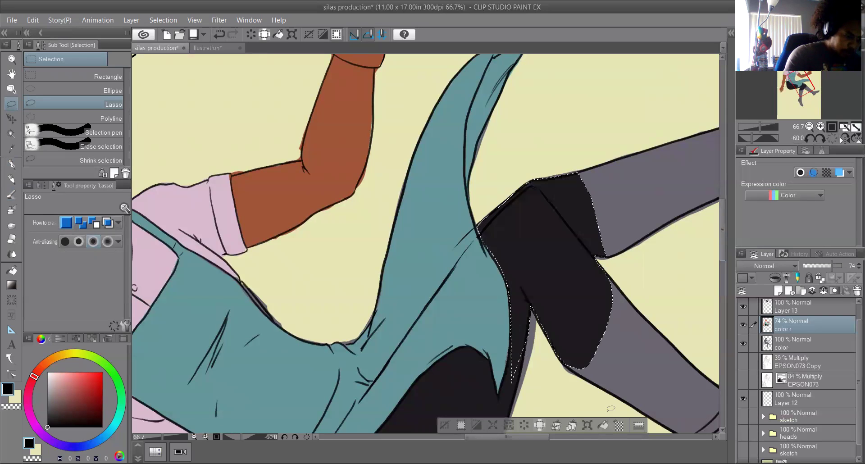
click(445, 424)
key(p)
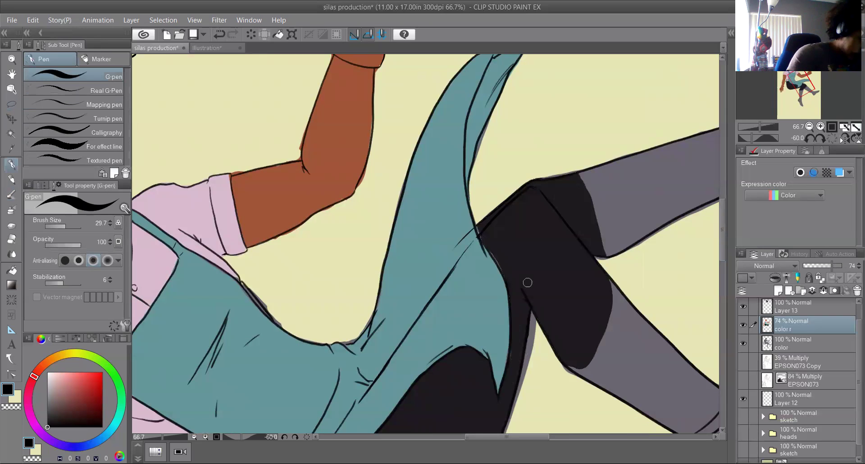
drag(477, 225, 526, 321)
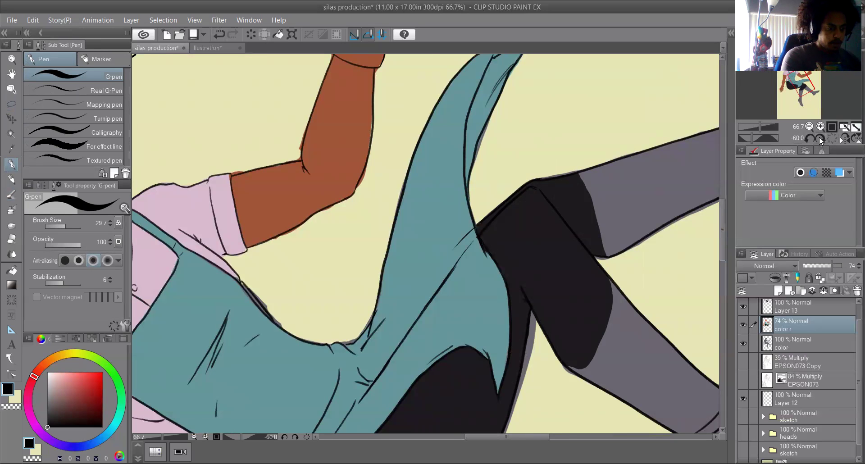
- Lasso the lower trouser leg of the extended leg from knee to cuff, fill it with black and clear the selection
key(asciicircum)
key(asciicircum)
key(asciicircum)
key(asciicircum)
key(asciicircum)
key(asciicircum)
drag(723, 218, 725, 251)
key(m)
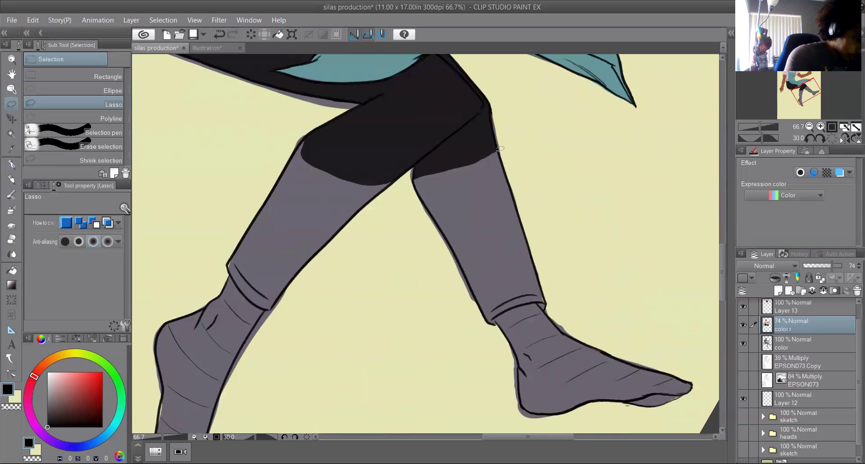
drag(499, 154, 514, 197)
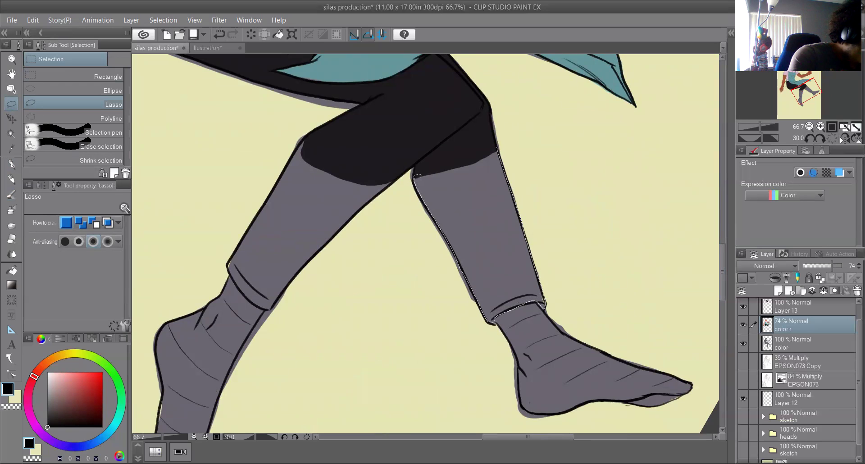
drag(416, 177, 430, 157)
click(545, 360)
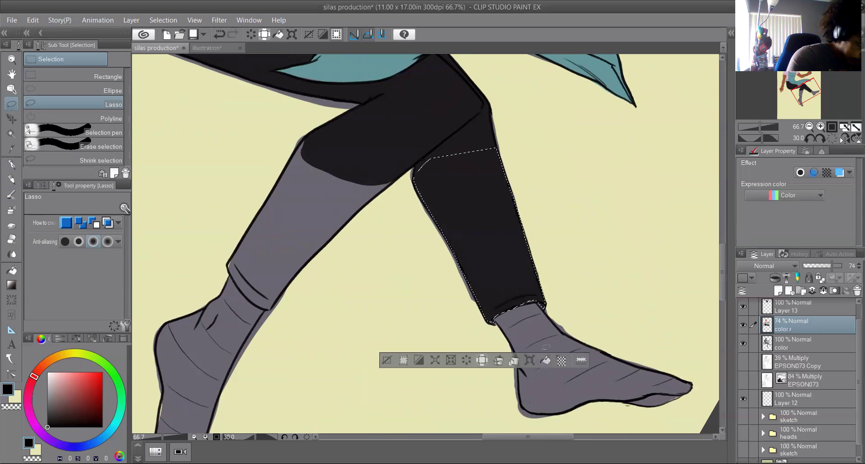
click(387, 360)
key(p)
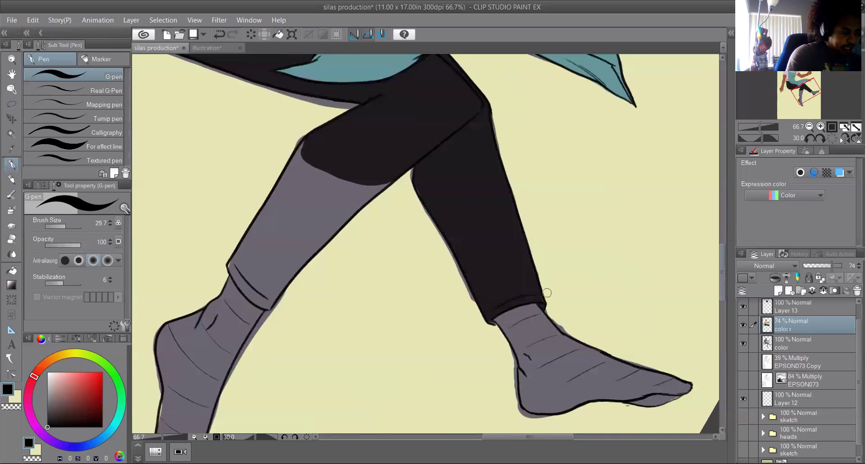
- Lasso the front leg's lower trouser from knee to cuff, fill it with black, clear the selection and touch up the cuff with the G-pen
click(807, 138)
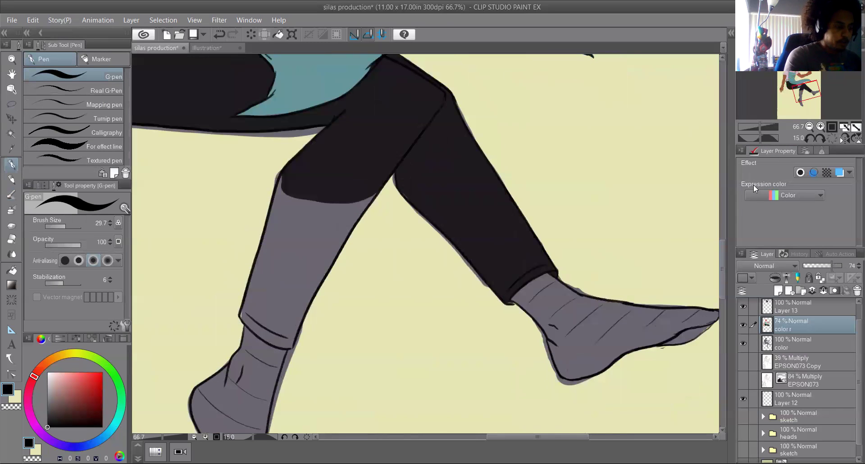
click(810, 138)
click(810, 138)
scroll(726, 257, down, 3)
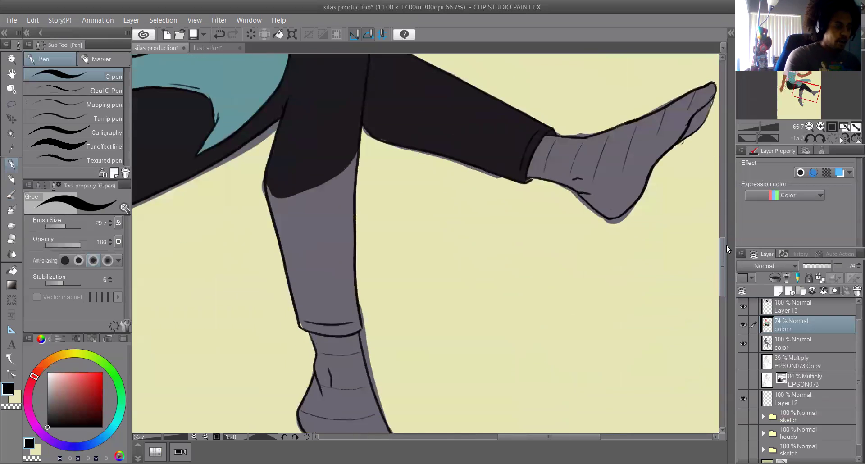
click(12, 105)
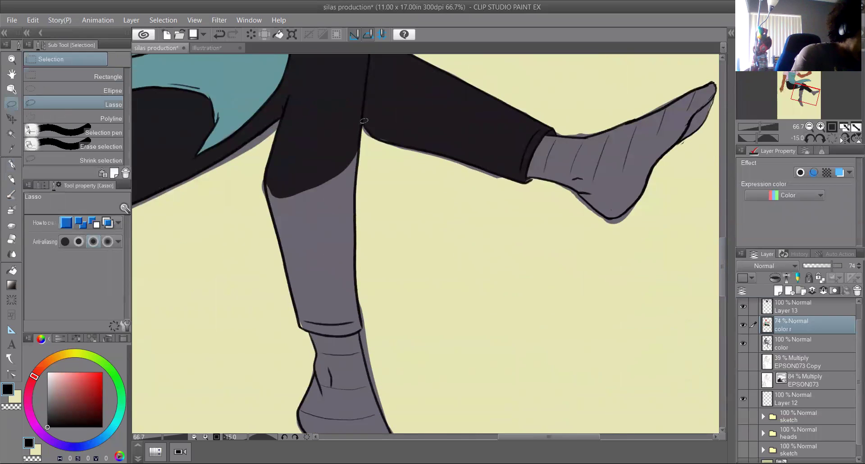
drag(355, 255, 358, 296)
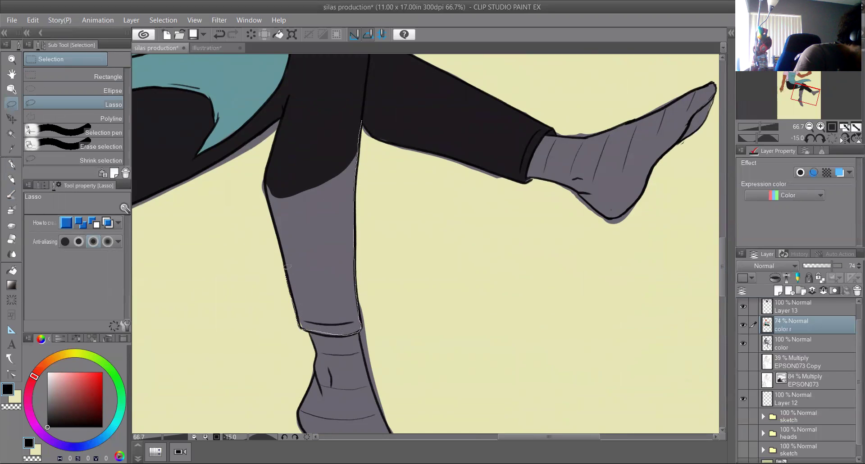
drag(269, 183, 269, 175)
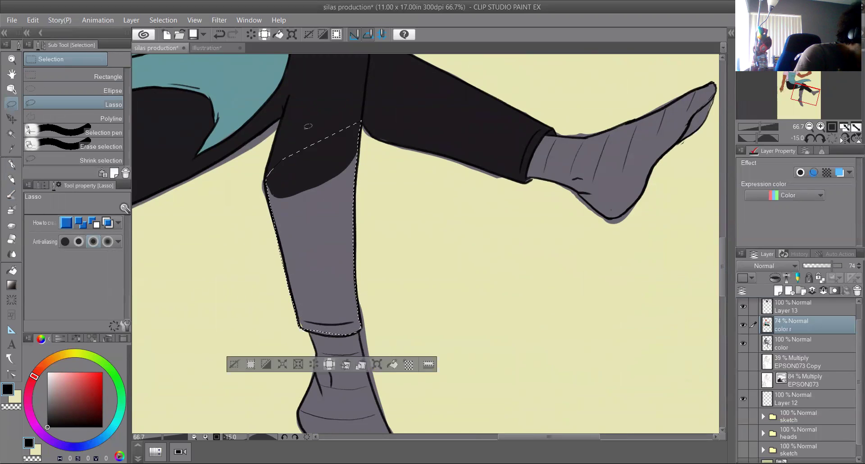
click(395, 367)
click(234, 365)
click(12, 165)
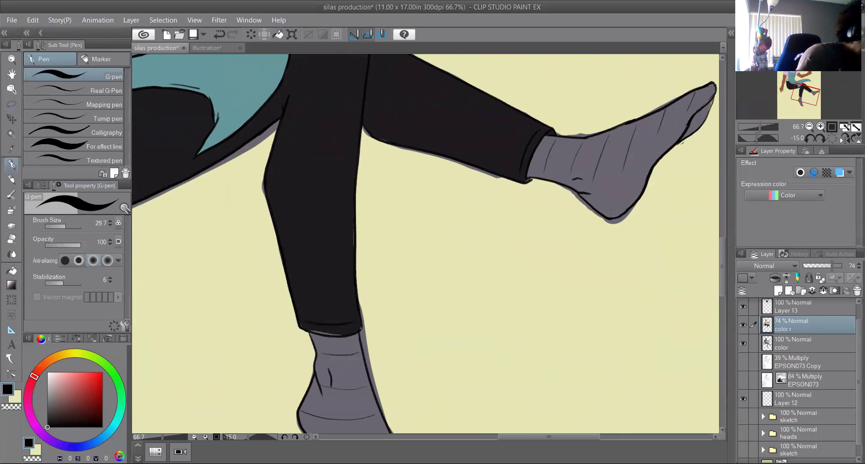
mouse_move(305, 325)
mouse_down()
mouse_move(336, 331)
mouse_move(301, 322)
mouse_up()
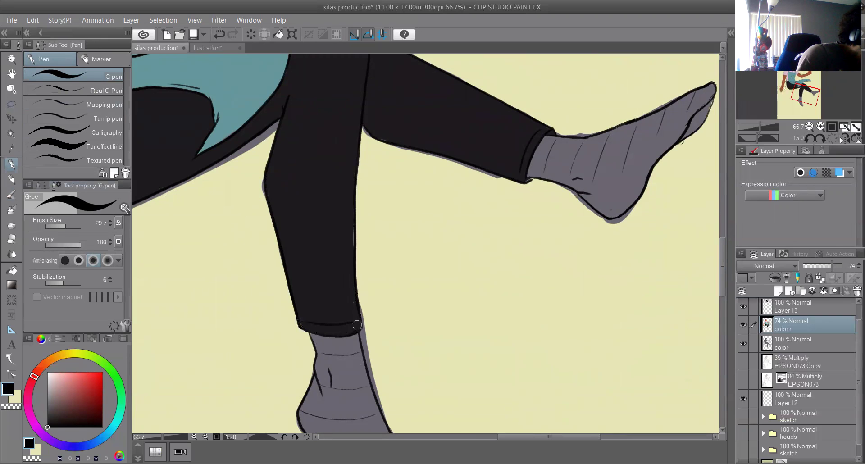
- Set the "color r" layer's opacity to 100% and hide the gray "color" layer beneath it
click(819, 139)
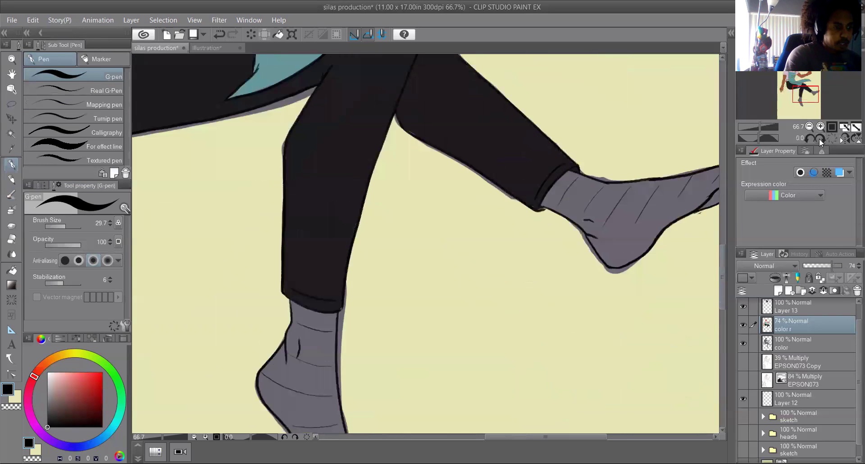
click(808, 126)
click(820, 138)
click(809, 127)
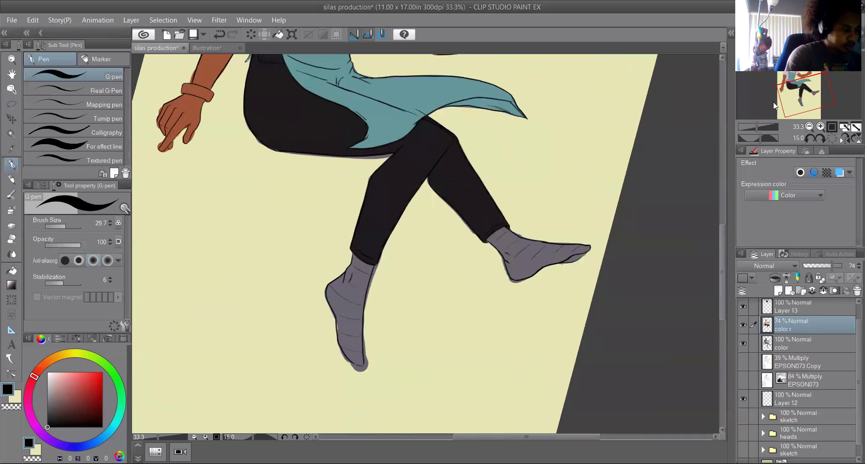
drag(720, 242, 725, 182)
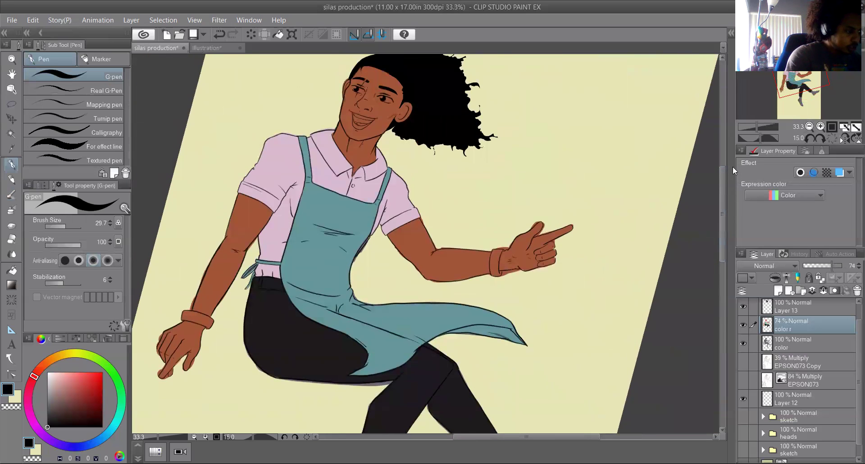
click(809, 139)
drag(720, 180, 730, 209)
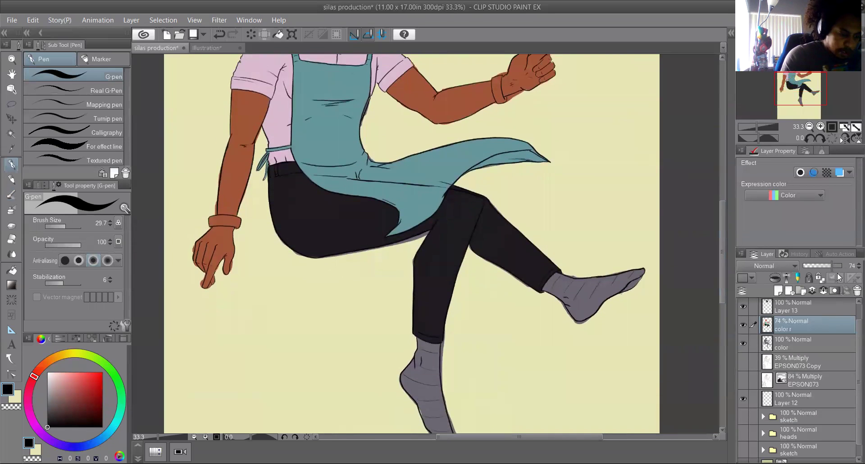
drag(832, 265, 851, 266)
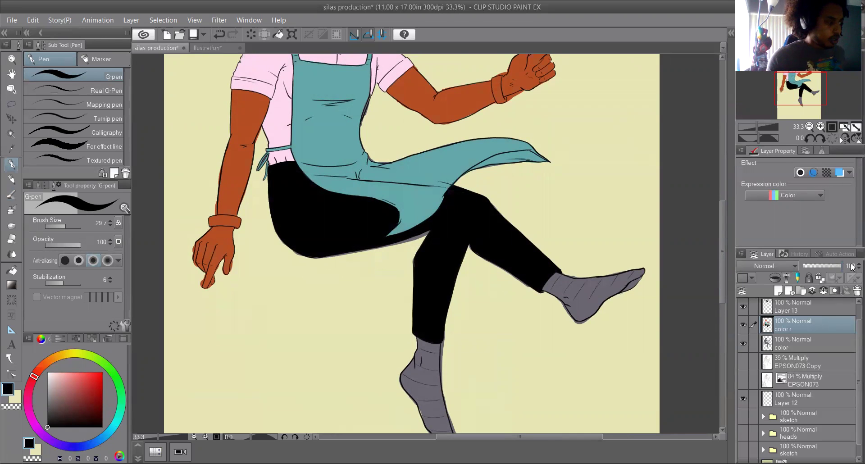
mouse_move(721, 231)
mouse_down()
mouse_move(718, 163)
mouse_move(725, 259)
mouse_move(725, 243)
mouse_up()
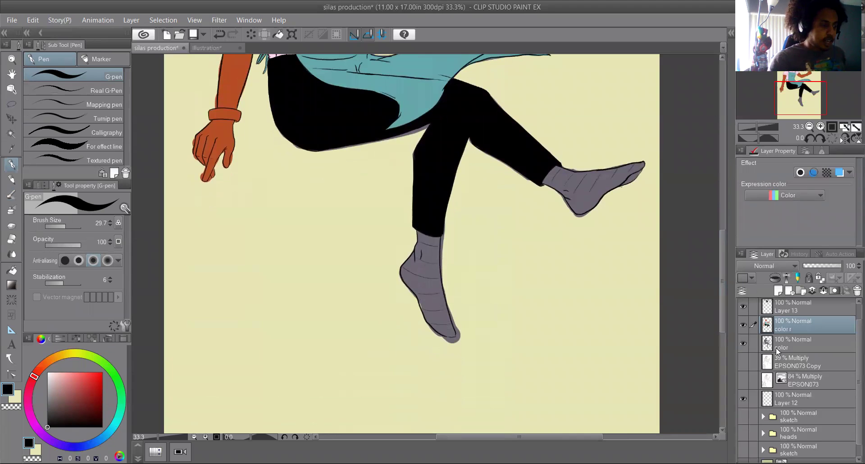
click(742, 343)
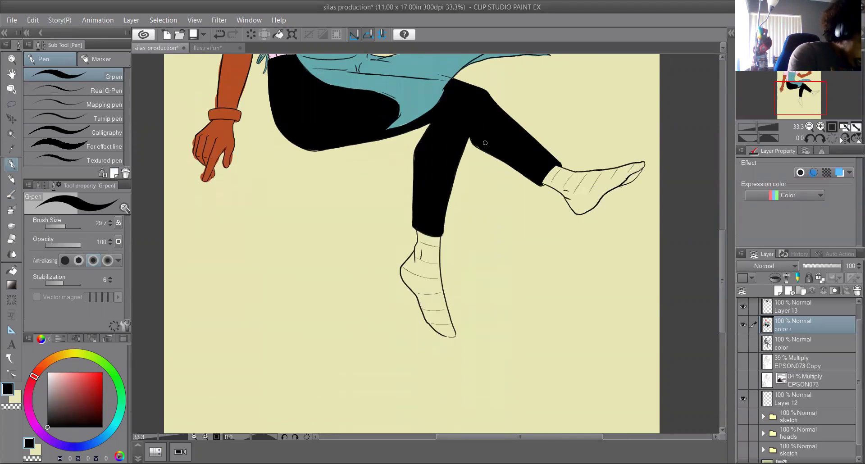
- Sample the teal from the apron for the G-pen, followed by the black from the trousers
drag(722, 256, 724, 228)
alt+click(415, 185)
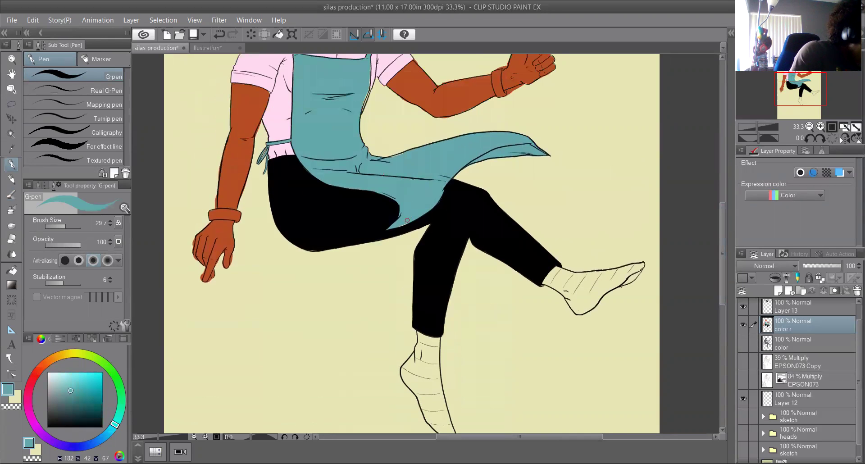
alt+click(314, 182)
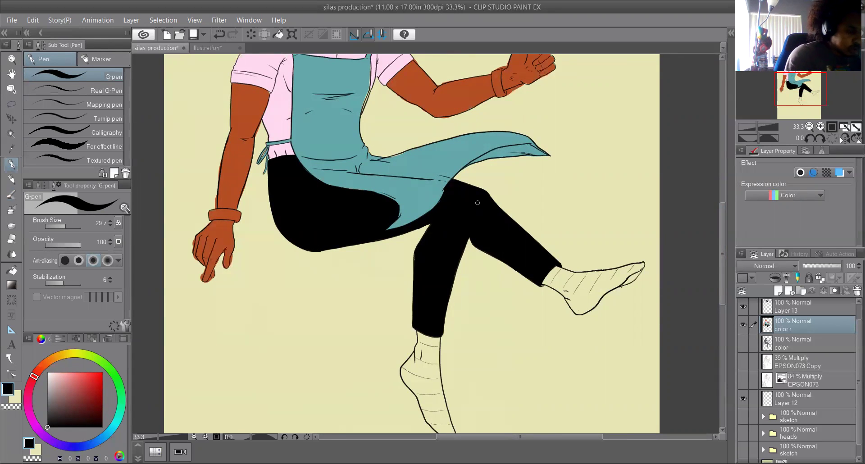
- Touch up the apron and shirt colors along the apron's side edge with the G-pen, alternating sampled teal and light pink
drag(722, 214, 716, 178)
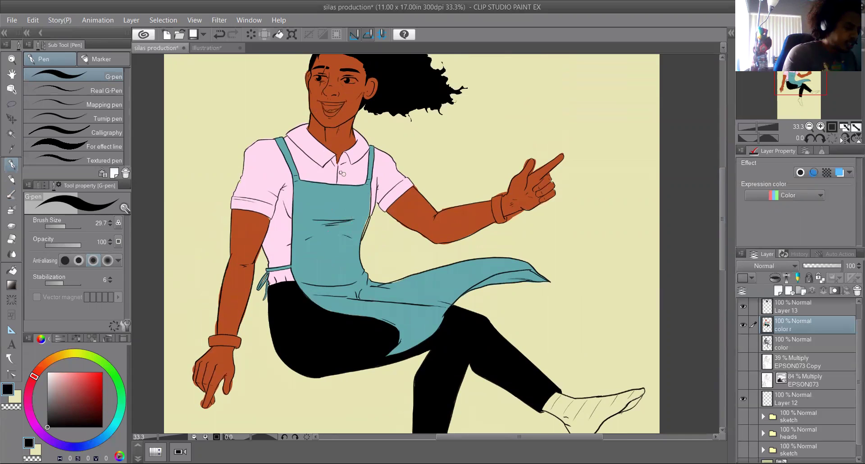
alt+click(354, 193)
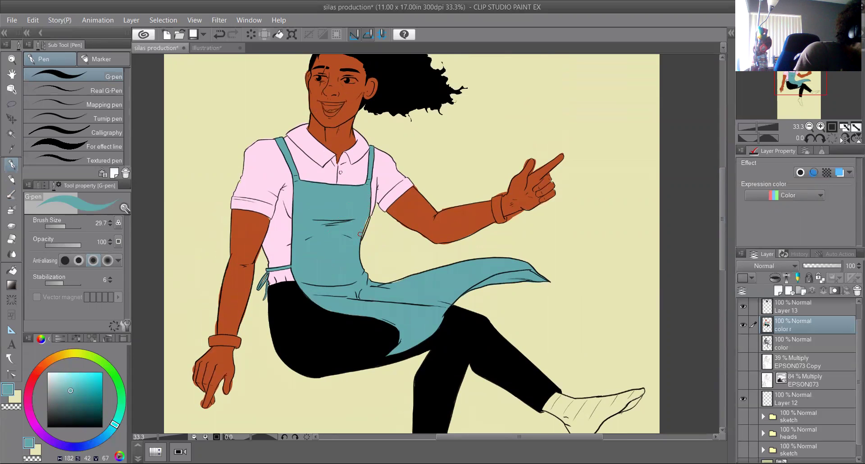
alt+click(386, 161)
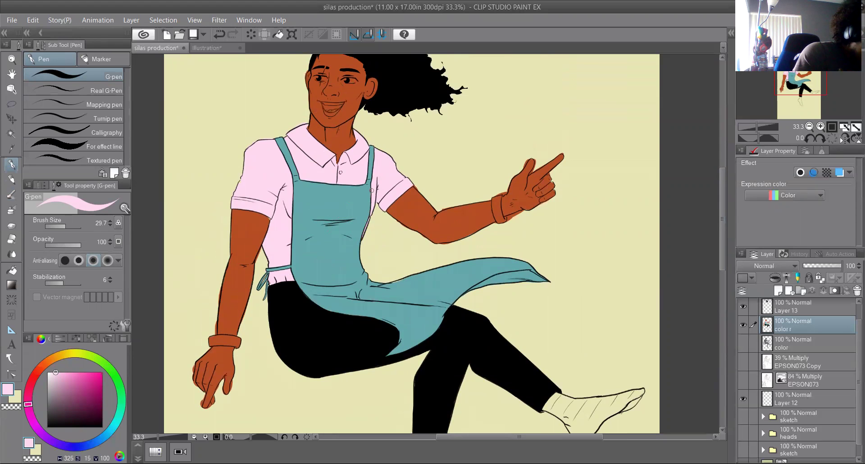
alt+click(367, 177)
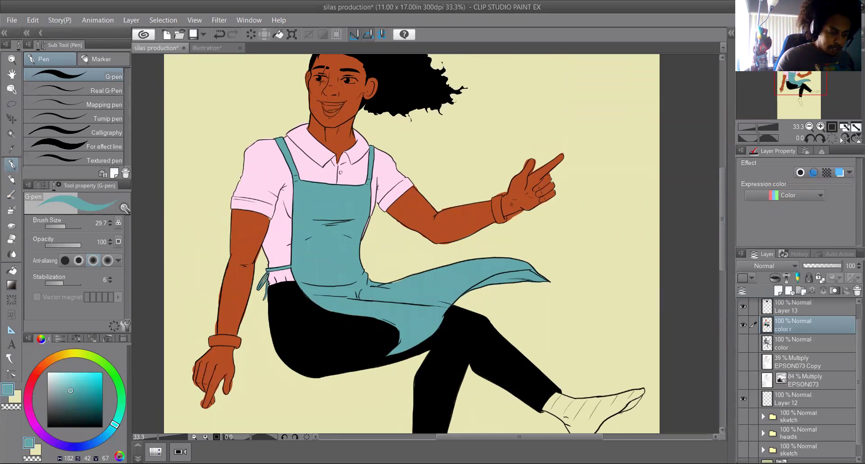
mouse_move(722, 180)
mouse_down()
mouse_move(724, 163)
mouse_move(717, 245)
mouse_move(720, 185)
mouse_up()
mouse_move(721, 179)
mouse_down()
mouse_move(733, 202)
mouse_move(729, 177)
mouse_move(730, 191)
mouse_up()
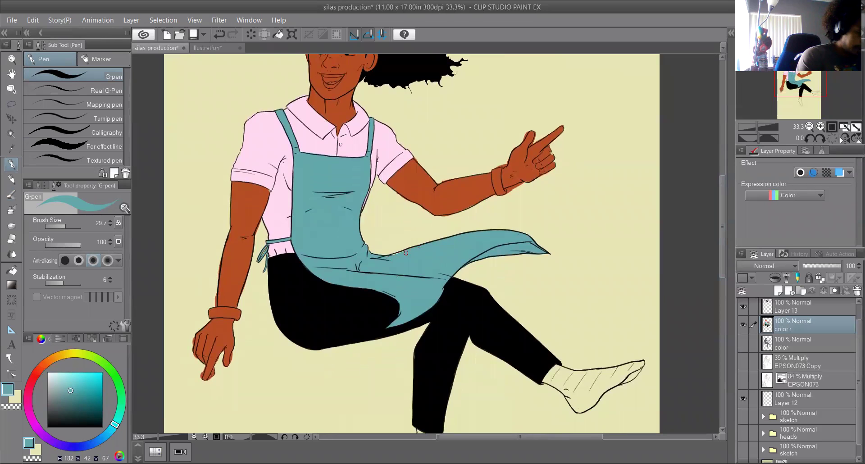
- Sample the shirt's light pink, lasso the hanging foot's sock, fill it with that pink and clear the selection
alt+click(383, 142)
drag(720, 203, 719, 253)
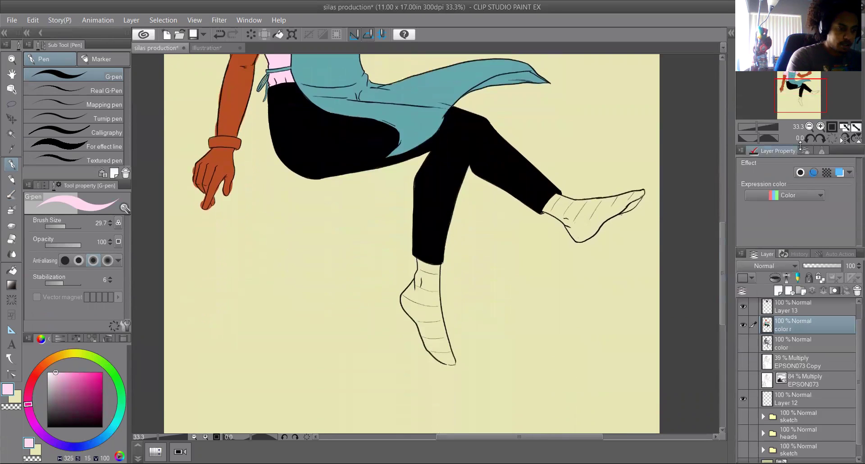
click(820, 126)
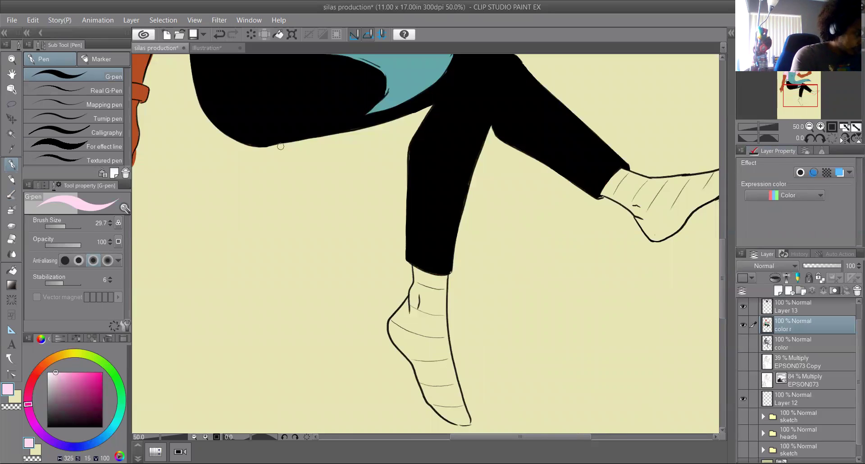
click(11, 104)
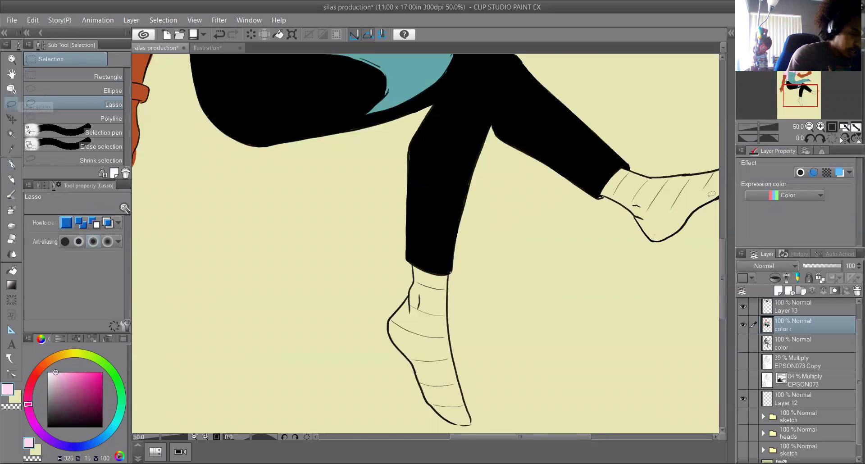
drag(723, 245, 723, 269)
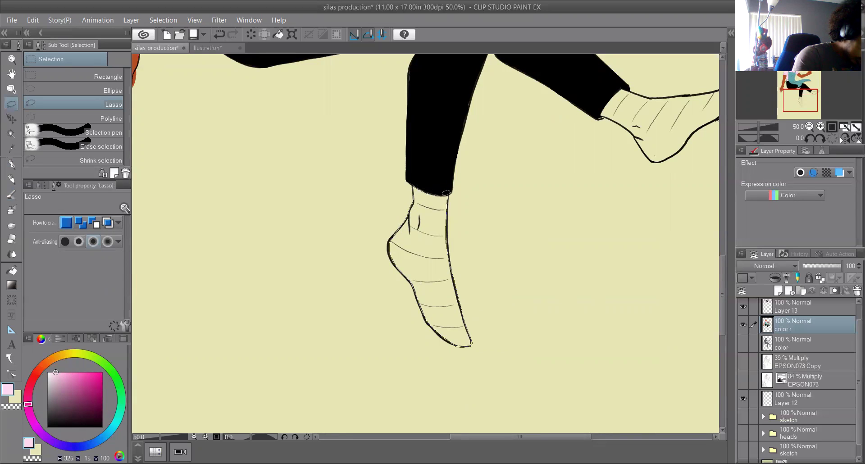
drag(446, 192, 445, 194)
click(490, 364)
click(334, 364)
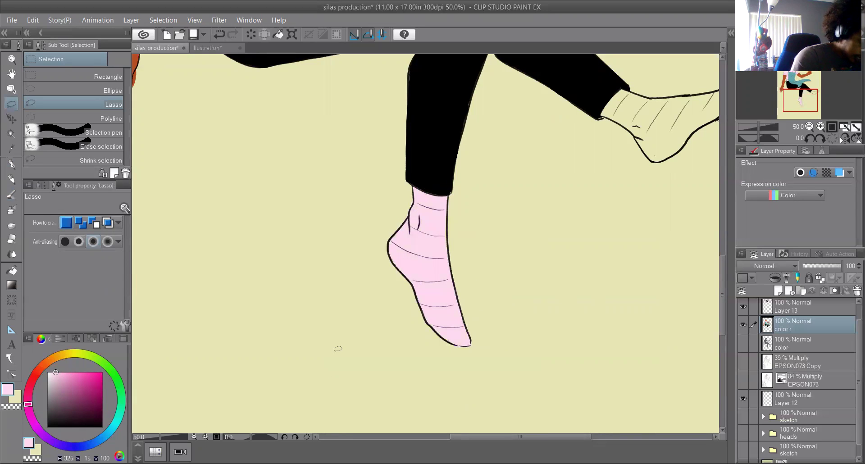
click(12, 165)
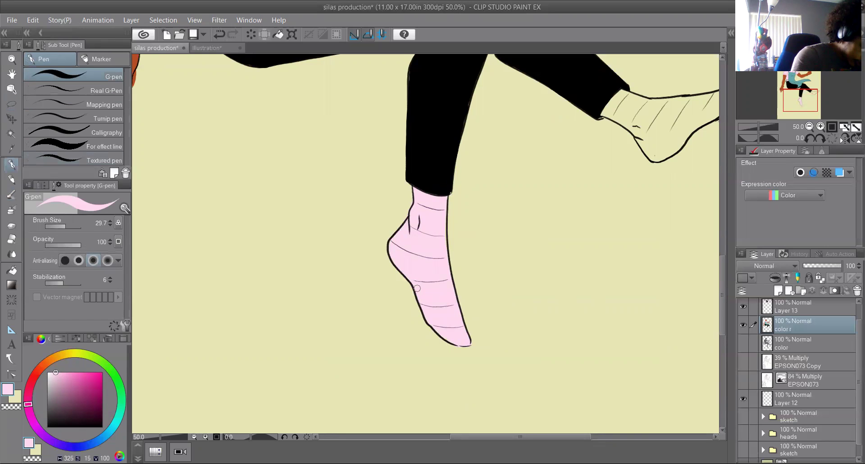
- Lasso the extended foot's sock from cuff to toes, fill it with light pink and clear the selection
drag(724, 315, 722, 283)
drag(584, 438, 598, 428)
click(18, 106)
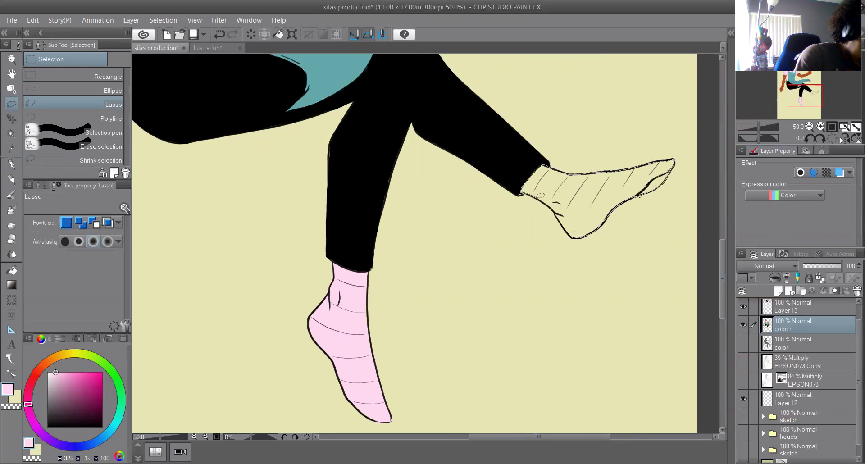
drag(603, 232, 573, 236)
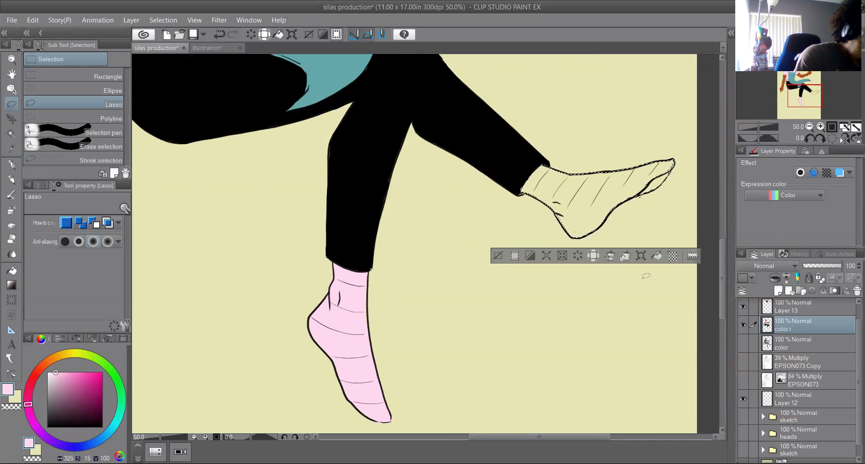
key(ctrl+d)
key(p)
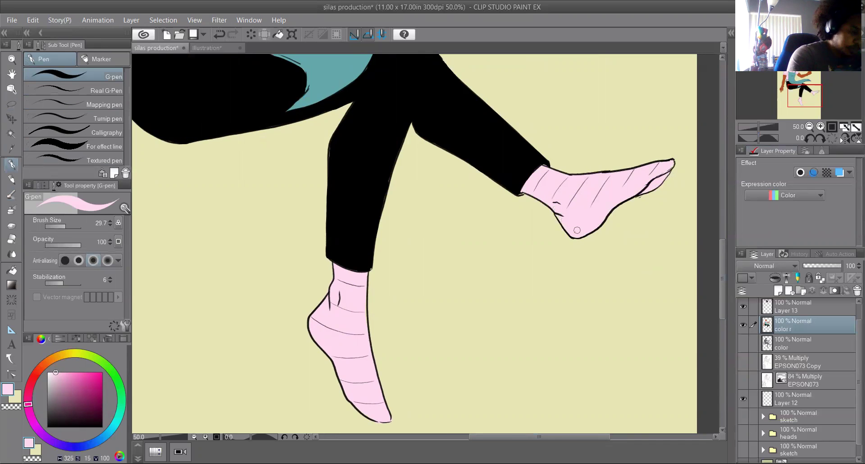
- Sample the apron's teal for the G-pen and rotate the canvas to 60° for painting across the hanging foot's sock
scroll(722, 228, up, 3)
scroll(724, 230, up, 2)
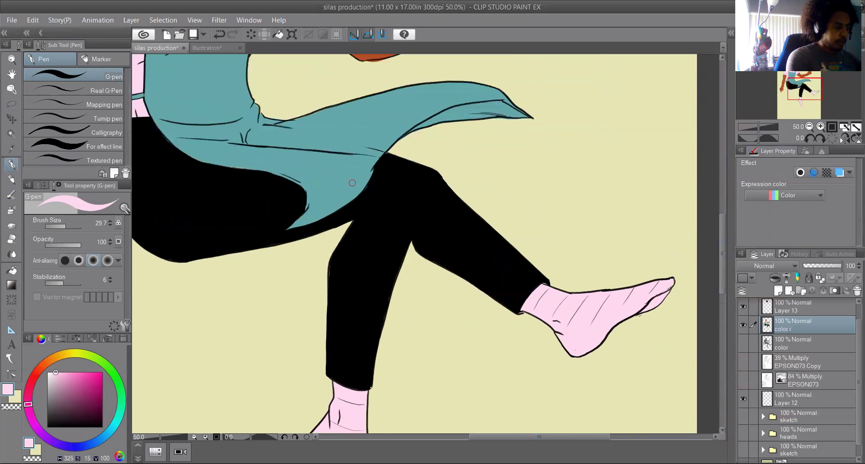
alt+click(315, 126)
scroll(721, 236, down, 5)
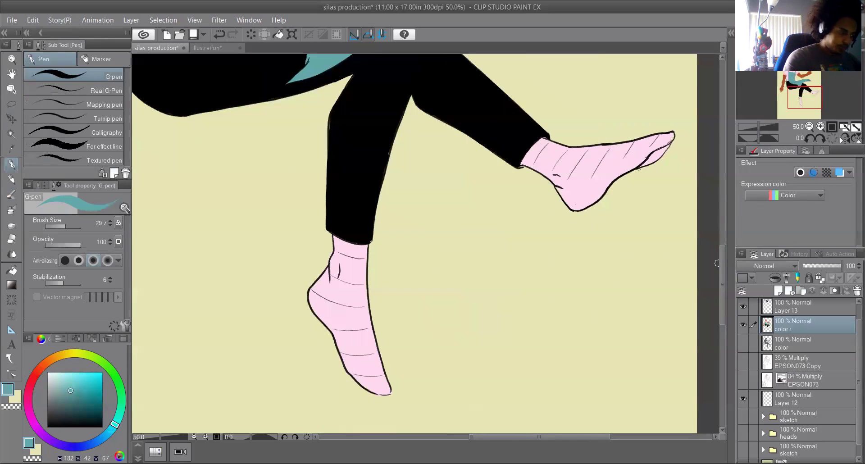
click(11, 104)
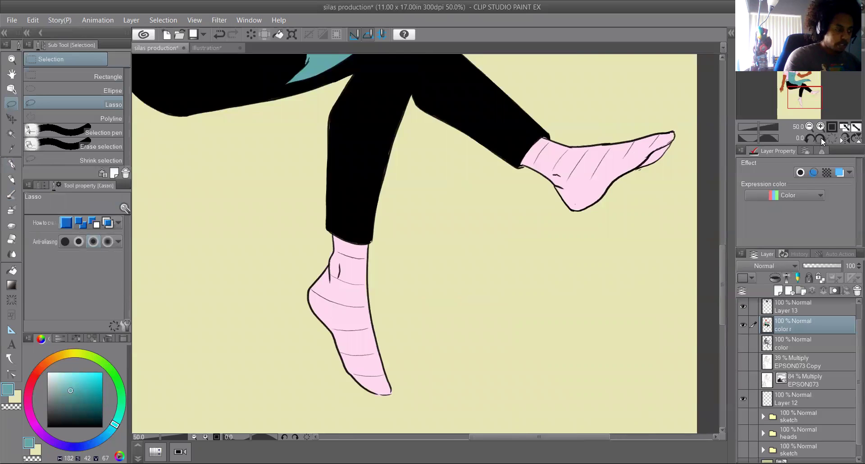
click(821, 137)
click(13, 165)
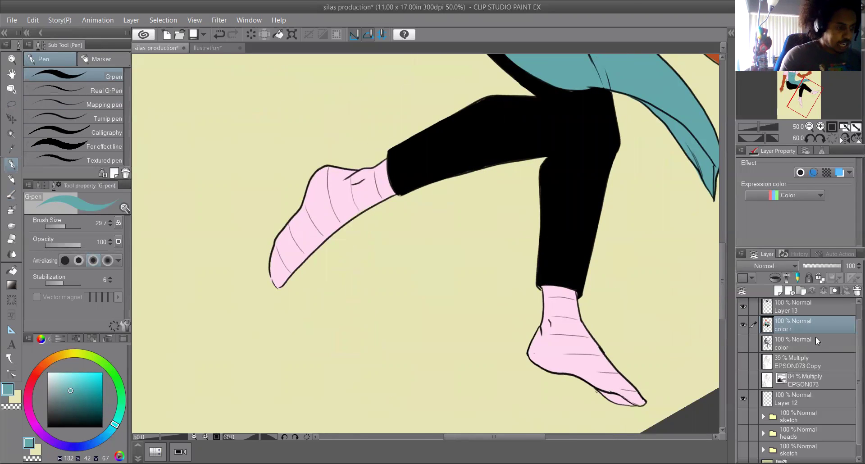
- Create a selection from the gray "color" layer and make the "color r" layer active
right_click(796, 344)
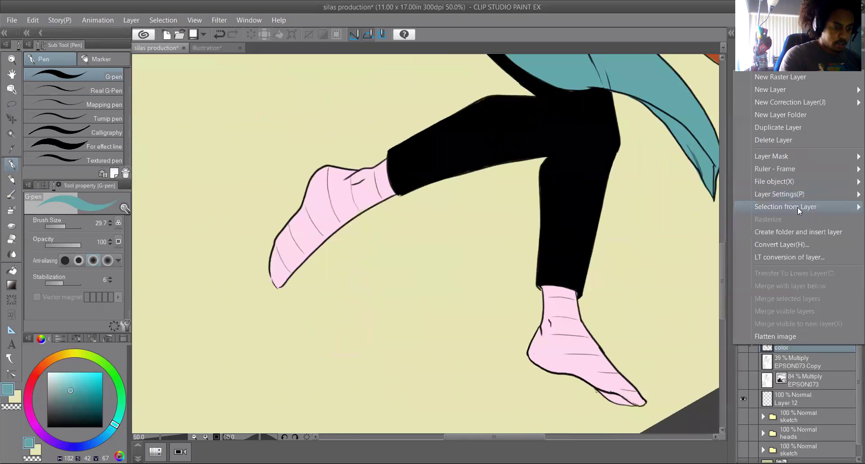
click(711, 207)
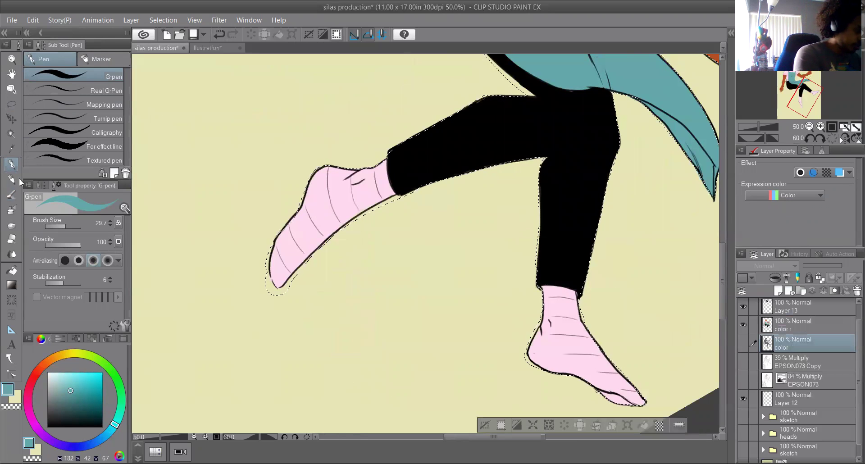
click(12, 194)
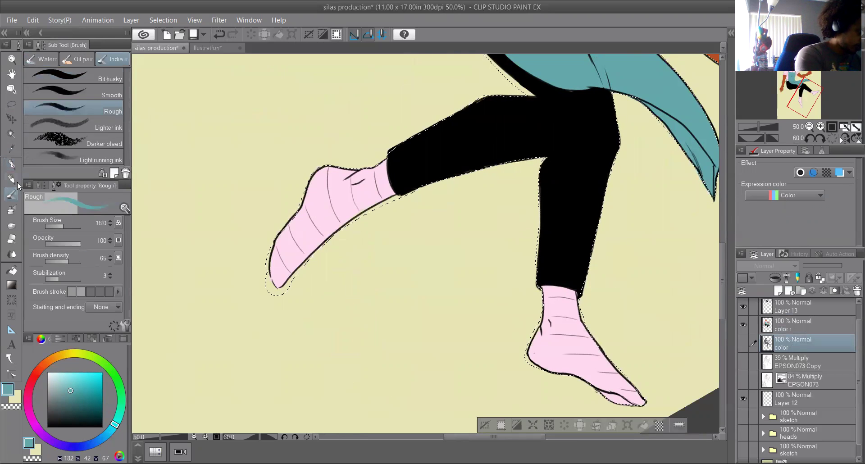
click(12, 178)
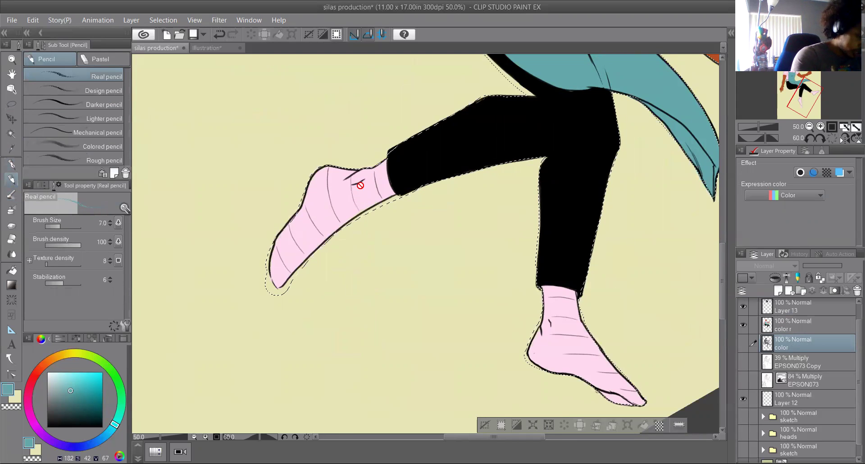
click(803, 321)
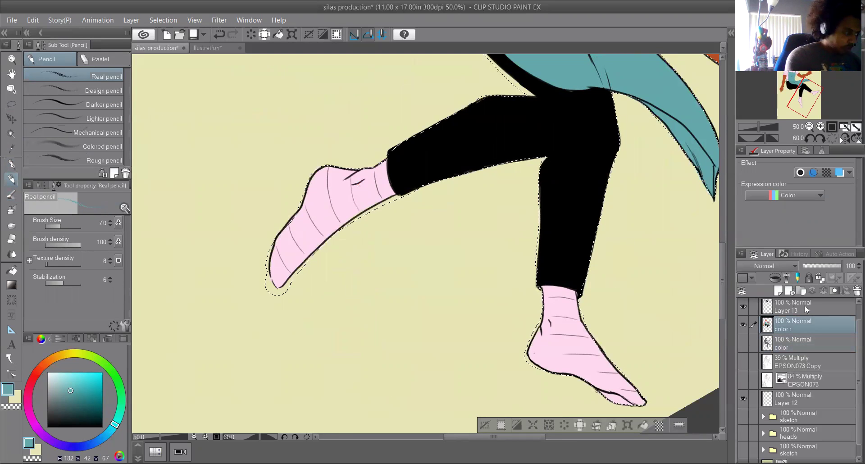
- Paint three teal stripes with the G-pen on the hanging foot's sock at the ankle, heel and near the toes
click(13, 165)
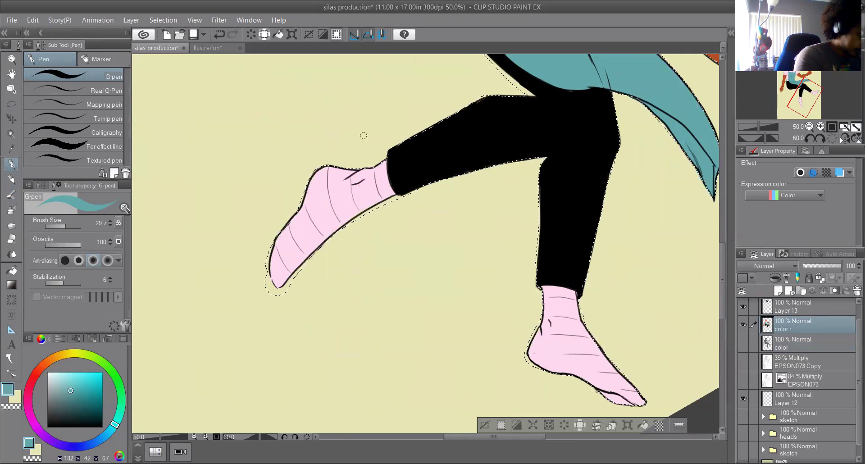
mouse_move(357, 201)
mouse_down()
mouse_move(359, 209)
mouse_move(352, 171)
mouse_move(358, 198)
mouse_move(369, 171)
mouse_move(359, 180)
mouse_up()
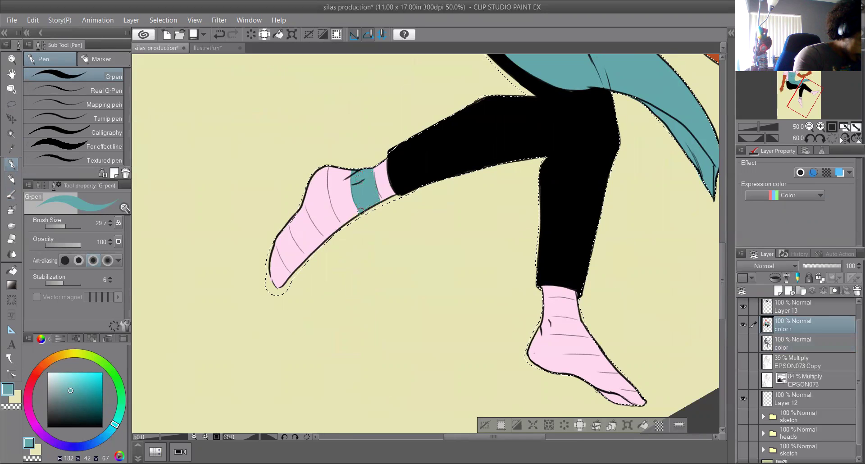
mouse_move(324, 235)
mouse_down()
mouse_move(305, 203)
mouse_move(324, 163)
mouse_move(338, 224)
mouse_move(329, 234)
mouse_move(309, 197)
mouse_move(330, 227)
mouse_move(320, 174)
mouse_up()
mouse_move(275, 238)
mouse_down()
mouse_move(291, 269)
mouse_move(290, 236)
mouse_move(286, 252)
mouse_move(281, 238)
mouse_move(292, 264)
mouse_up()
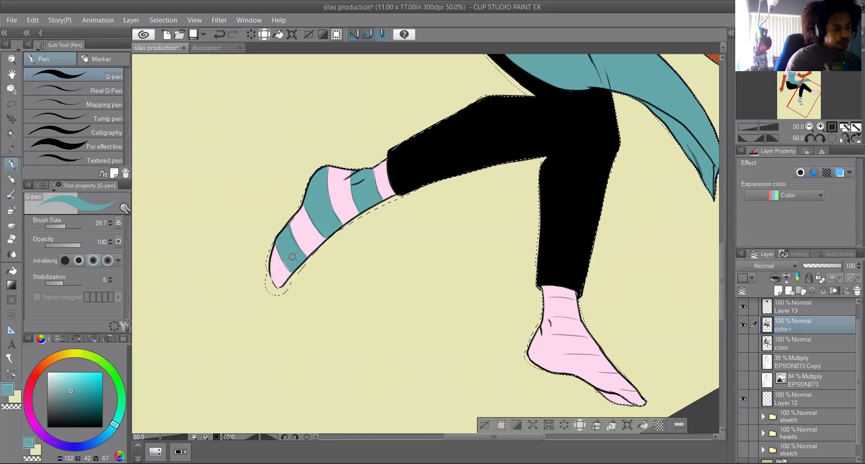
- Paint teal stripes across the ankle and heel of the extended foot's sock and erase the spill past the heel outline
click(810, 136)
click(810, 136)
click(810, 136)
click(810, 136)
click(811, 136)
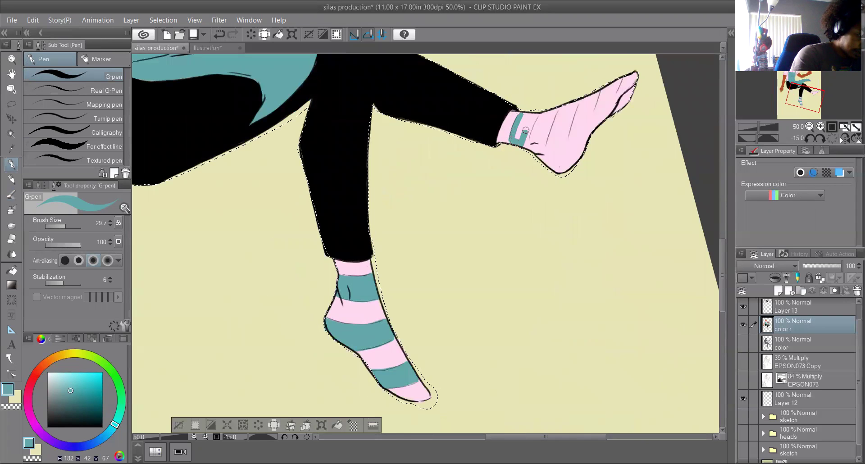
drag(526, 115, 525, 148)
mouse_move(562, 104)
mouse_down()
mouse_move(544, 161)
mouse_move(555, 169)
mouse_move(575, 102)
mouse_move(559, 171)
mouse_up()
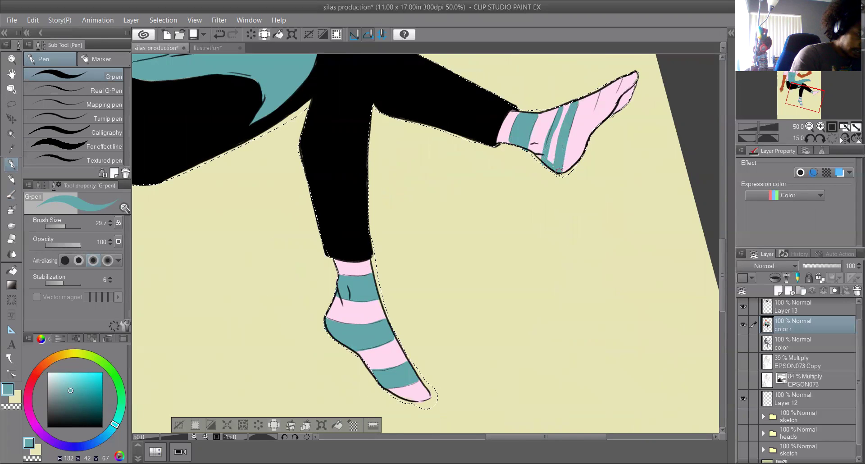
drag(564, 109, 553, 150)
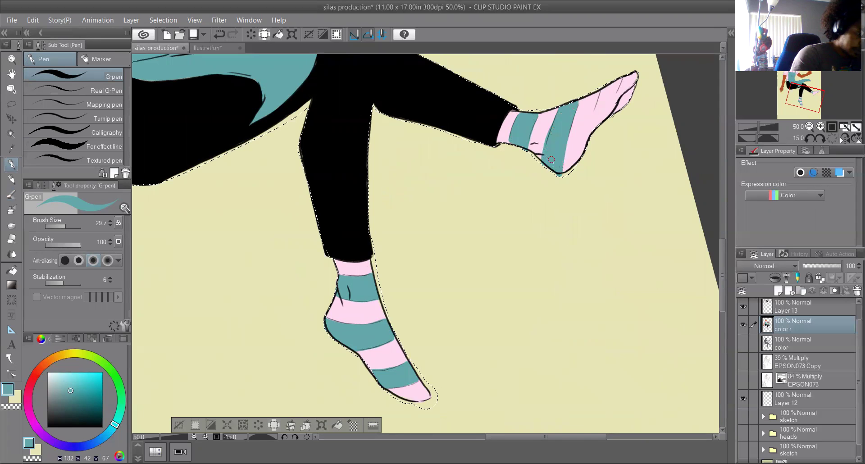
key(e)
drag(567, 177, 550, 176)
key(p)
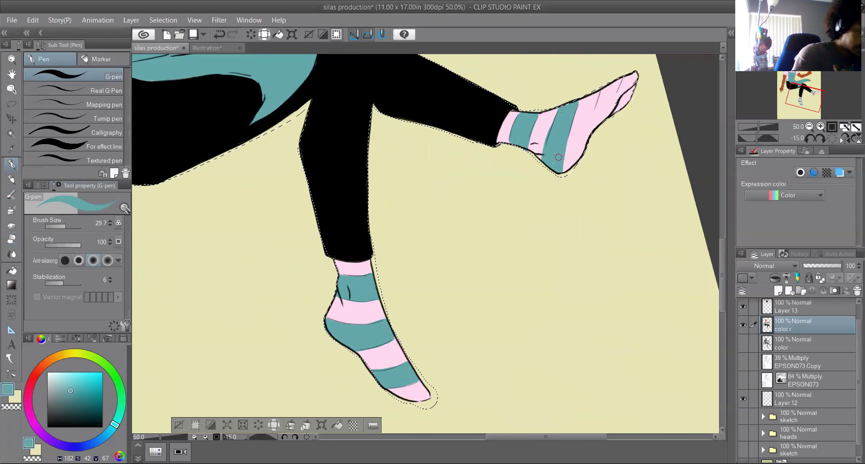
- Paint the third teal stripe near the toes of the extended foot's sock with the G-pen
drag(525, 434, 543, 434)
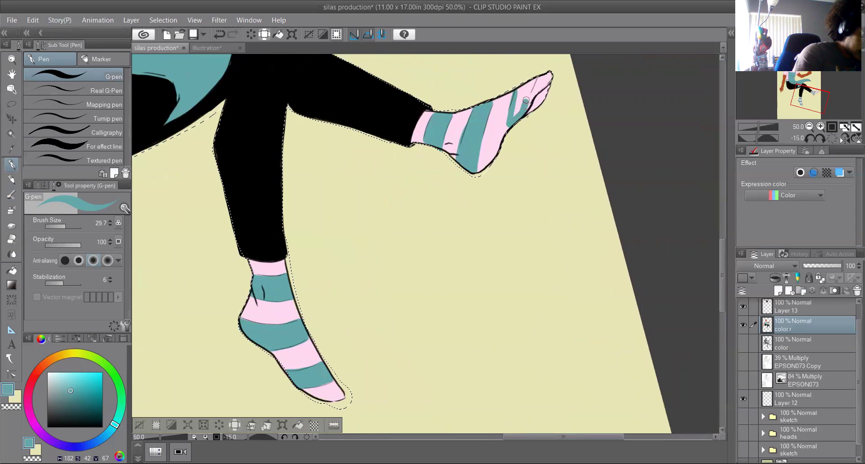
drag(534, 77, 520, 104)
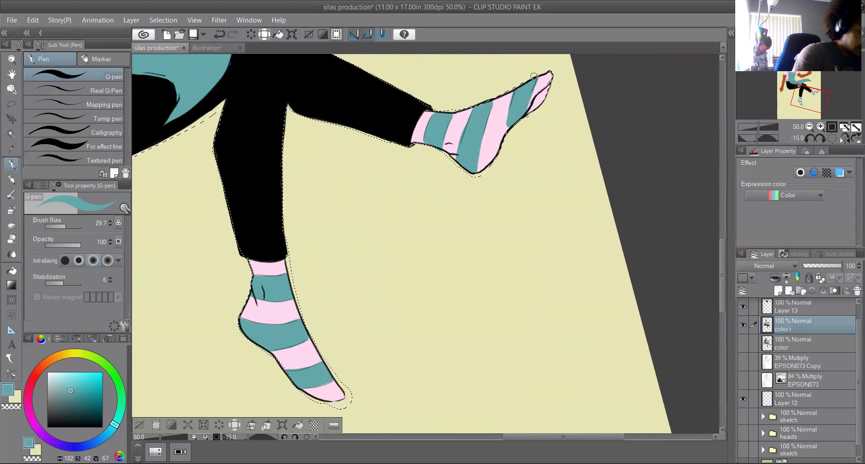
click(819, 139)
click(819, 139)
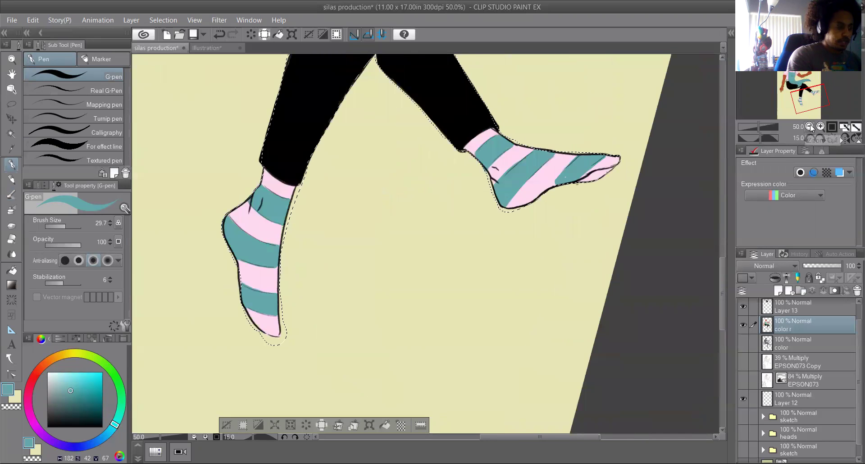
click(809, 126)
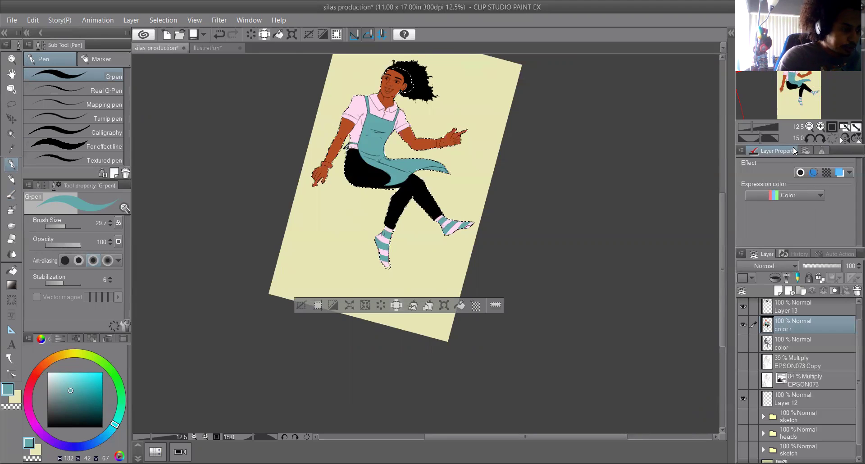
click(807, 138)
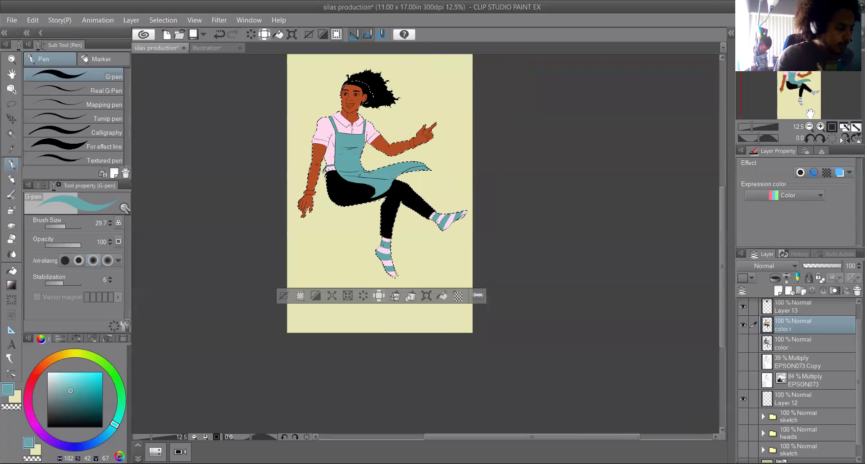
- Clear the selection around the painted character
click(283, 296)
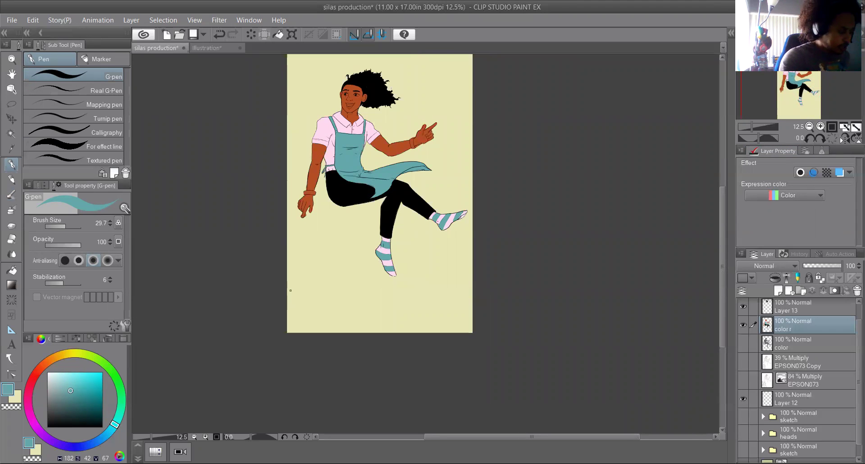
drag(722, 228, 718, 199)
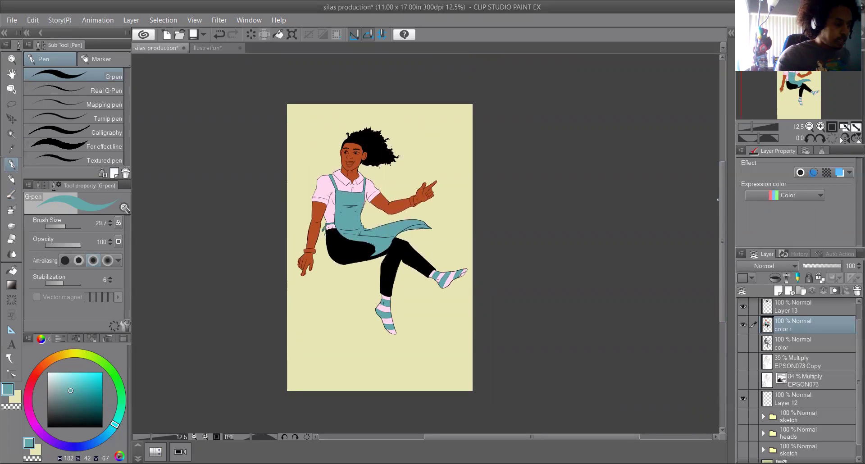
drag(558, 444, 537, 442)
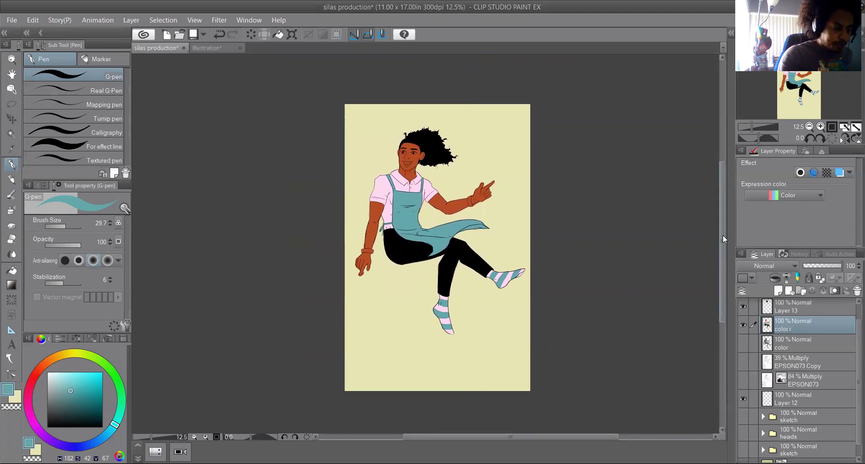
drag(722, 234, 722, 213)
- Add a new layer directly above "color r" and name it "face"
click(819, 127)
click(819, 127)
drag(558, 441, 537, 426)
drag(723, 239, 722, 202)
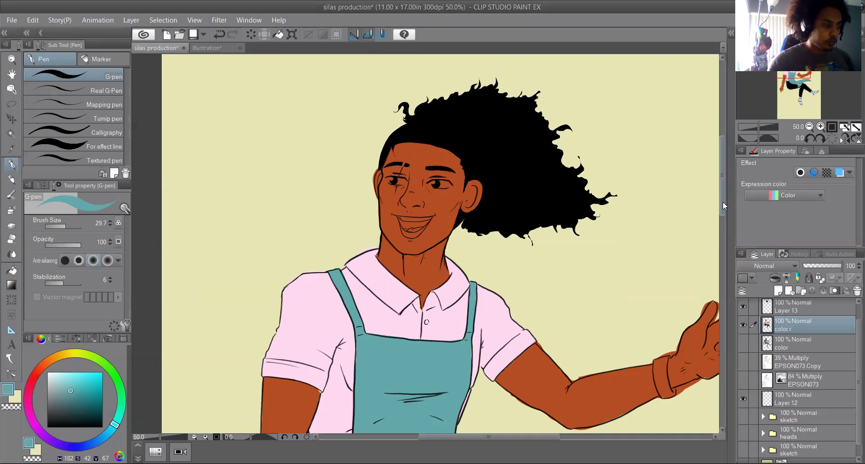
click(778, 291)
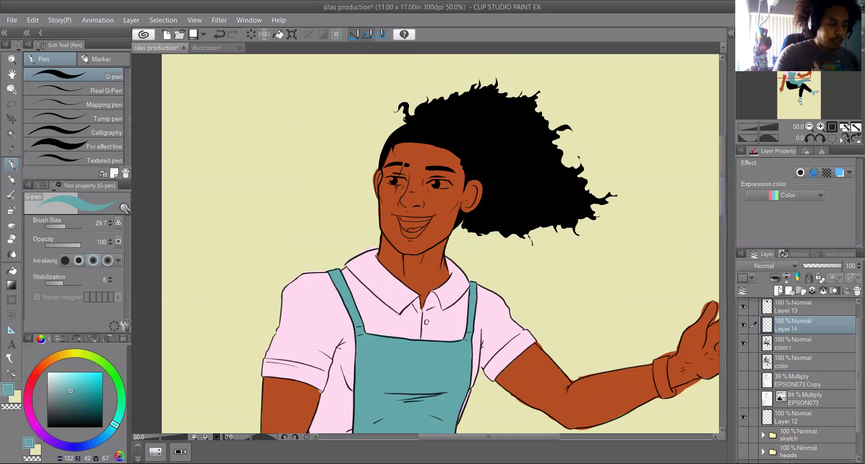
double_click(793, 326)
text(face)
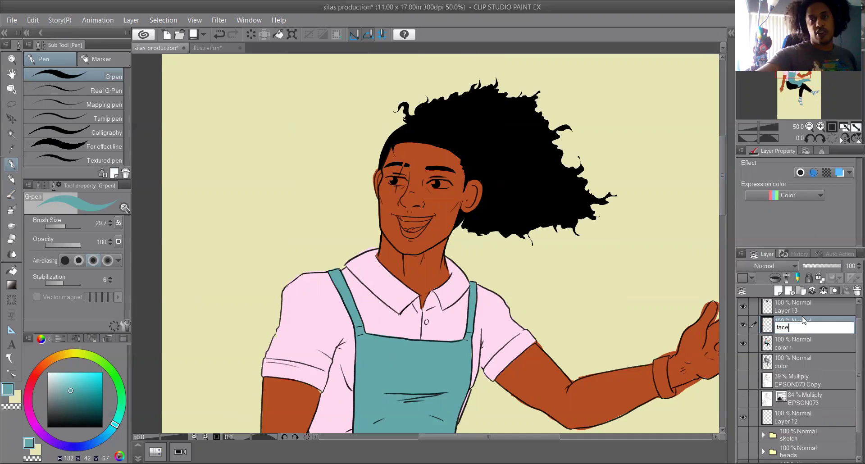
key(Return)
- Fill the whites of both eyes with the pale cream sampled from the background
click(820, 127)
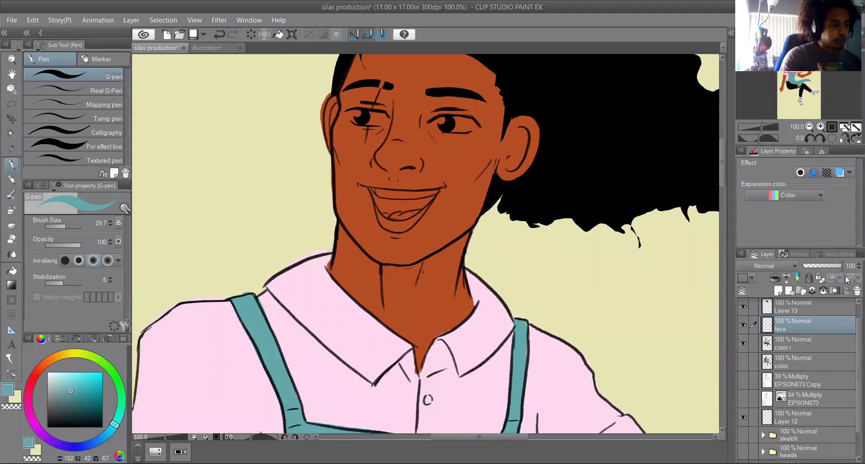
alt+click(690, 311)
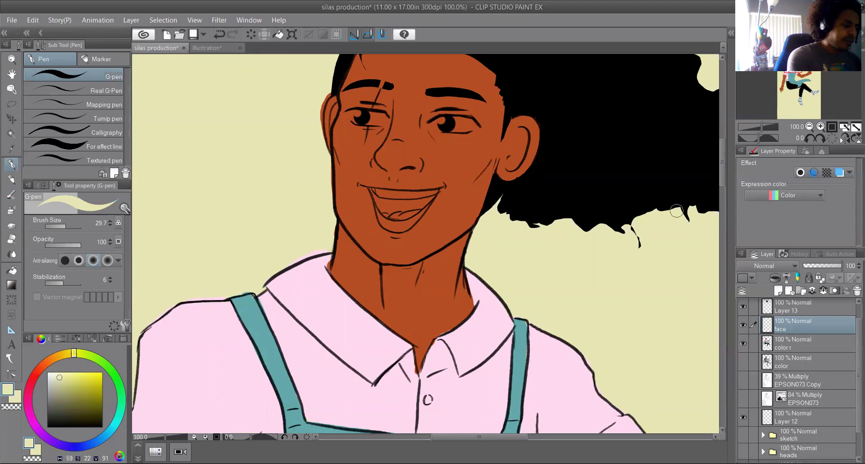
drag(441, 122, 470, 125)
mouse_move(360, 116)
mouse_down()
mouse_move(349, 117)
mouse_move(380, 121)
mouse_move(354, 112)
mouse_up()
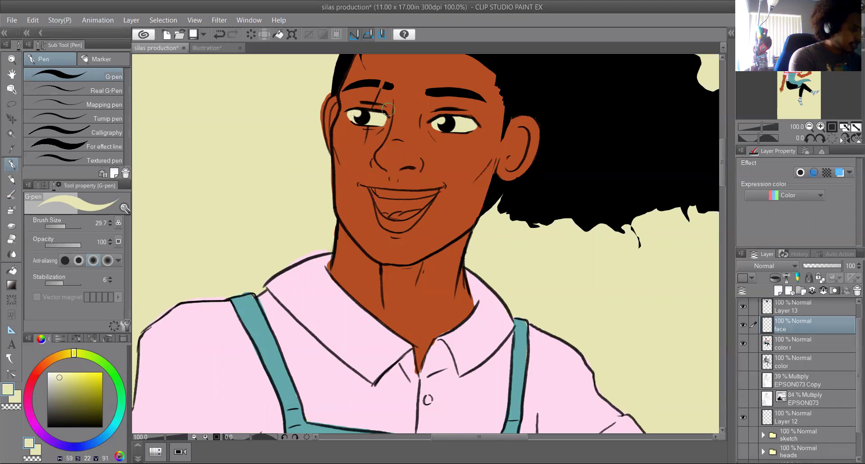
click(809, 126)
click(808, 126)
click(809, 127)
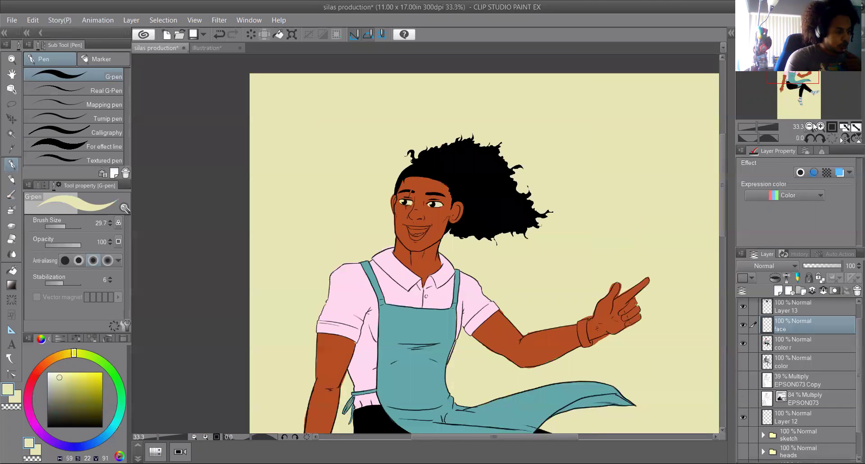
- Repaint the whites of both eyes in pure white with the G-pen
click(819, 127)
click(819, 127)
click(819, 127)
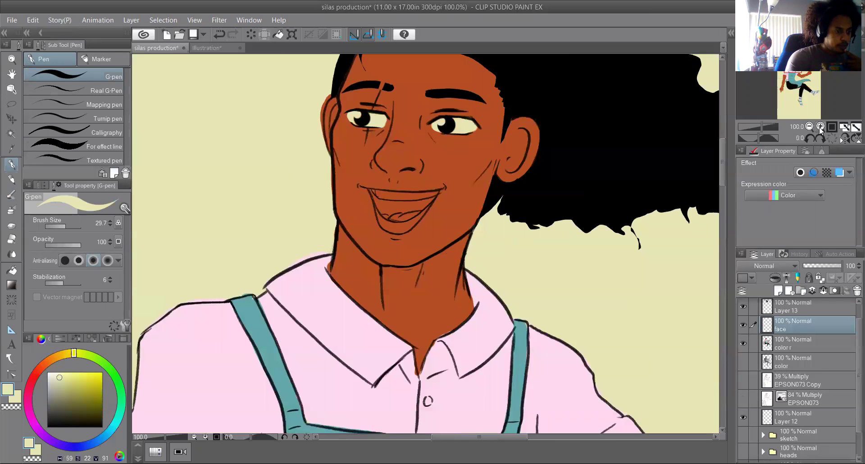
click(47, 373)
mouse_move(431, 124)
mouse_down()
mouse_move(474, 124)
mouse_move(435, 118)
mouse_up()
mouse_move(354, 115)
mouse_down()
mouse_move(381, 120)
mouse_move(357, 116)
mouse_up()
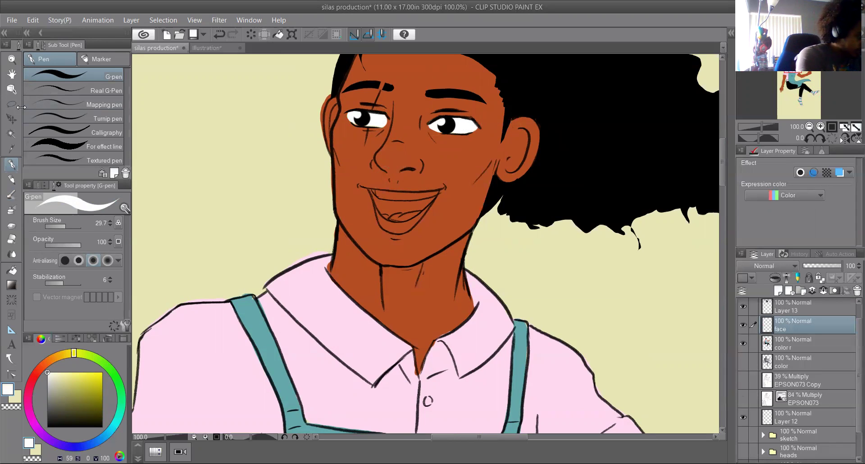
- Lasso the upper row of teeth, fill it with white and clear the selection
key(m)
click(813, 139)
click(813, 138)
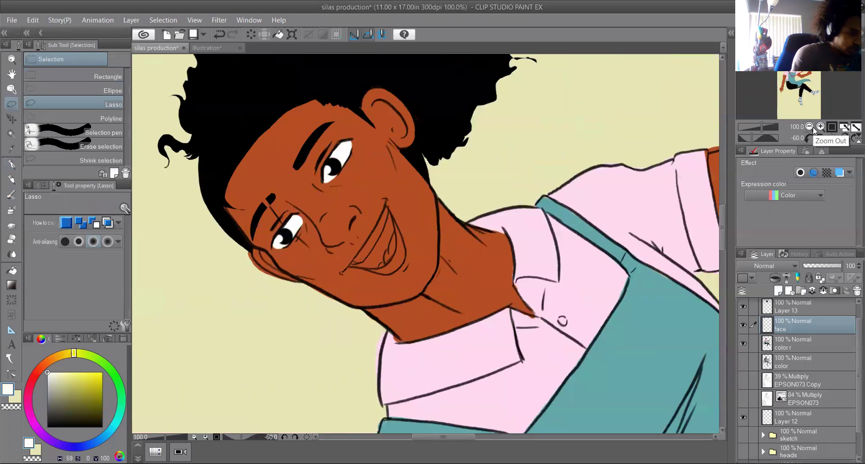
mouse_move(387, 207)
mouse_down()
mouse_move(379, 239)
mouse_move(353, 261)
mouse_move(386, 206)
mouse_up()
click(430, 288)
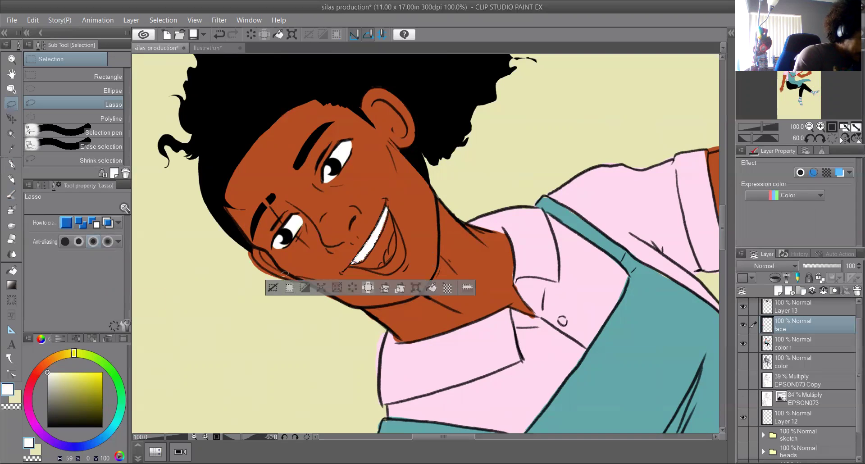
click(273, 288)
- Paint the small lower teeth white with the G-pen at brush size 12.5
click(12, 164)
click(63, 226)
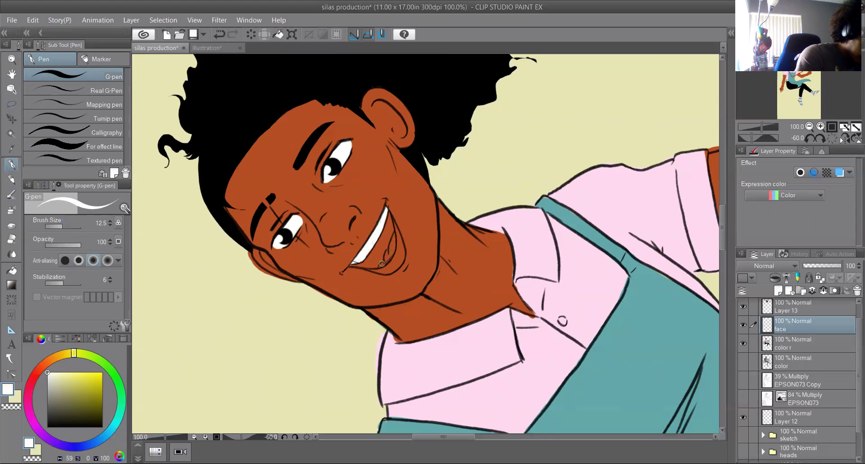
drag(381, 265, 390, 259)
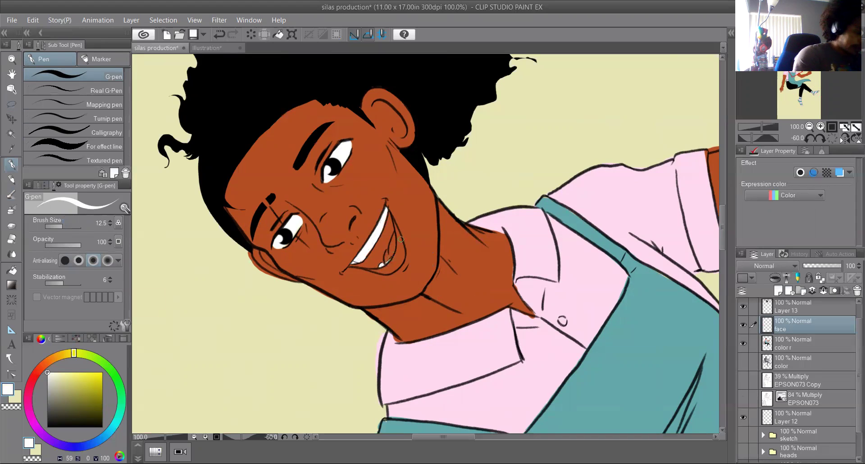
- Try a dark red on the tongue, undo it, and paint the tongue bright pink (H 349, S 63, V 95)
click(37, 372)
click(84, 372)
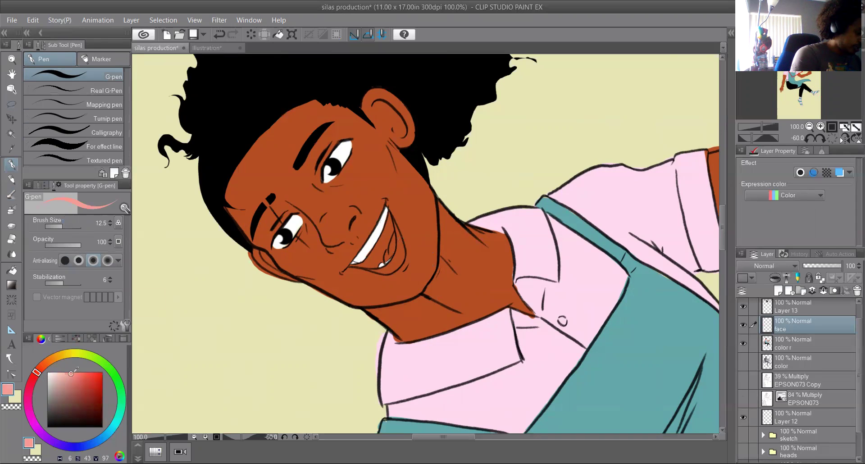
click(30, 385)
click(90, 388)
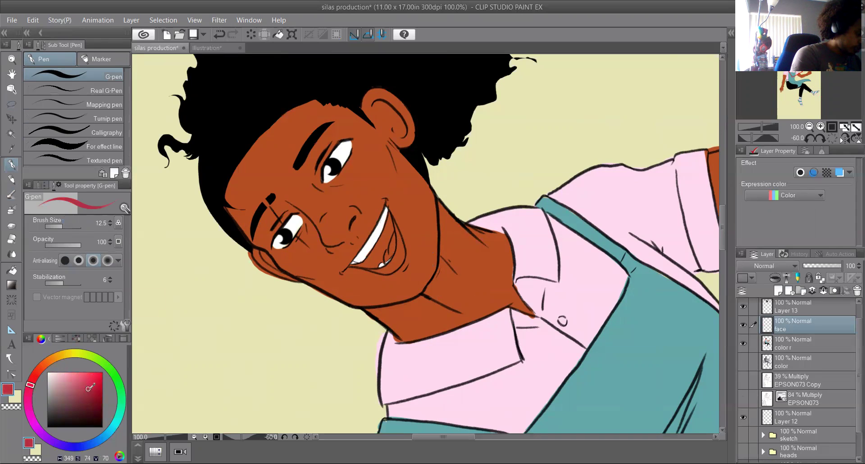
drag(391, 232, 392, 248)
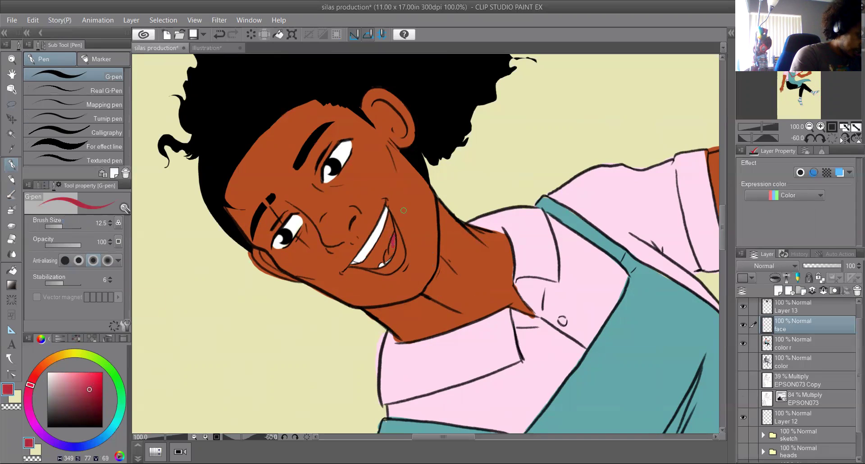
key(ctrl+z)
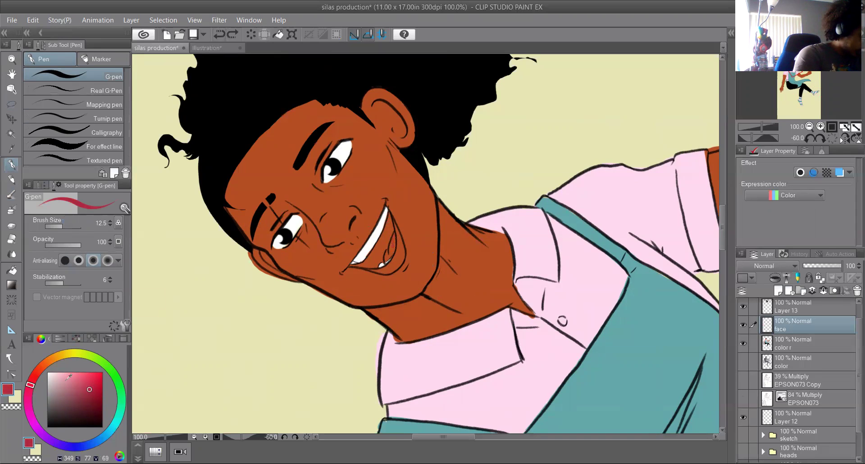
click(79, 376)
click(82, 375)
mouse_move(394, 232)
mouse_down()
mouse_move(387, 259)
mouse_move(394, 238)
mouse_up()
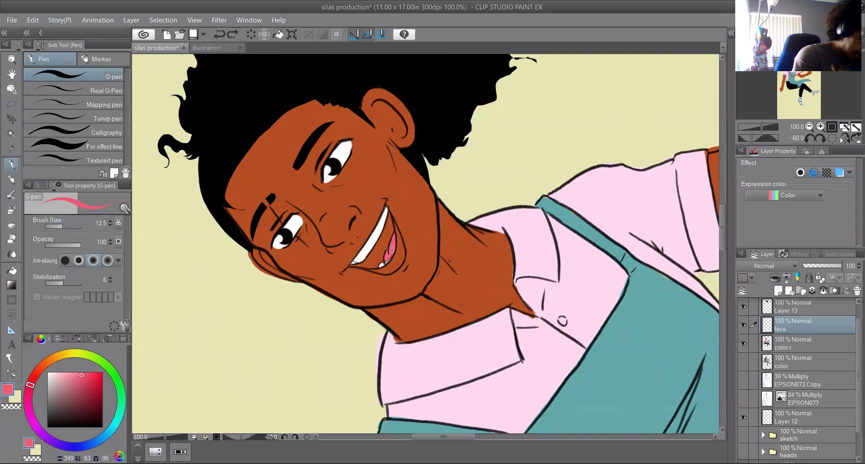
- Paint the inside of the mouth around the tongue dark red (H 349, S 77, V 69) and restore the canvas rotation to 0
click(90, 389)
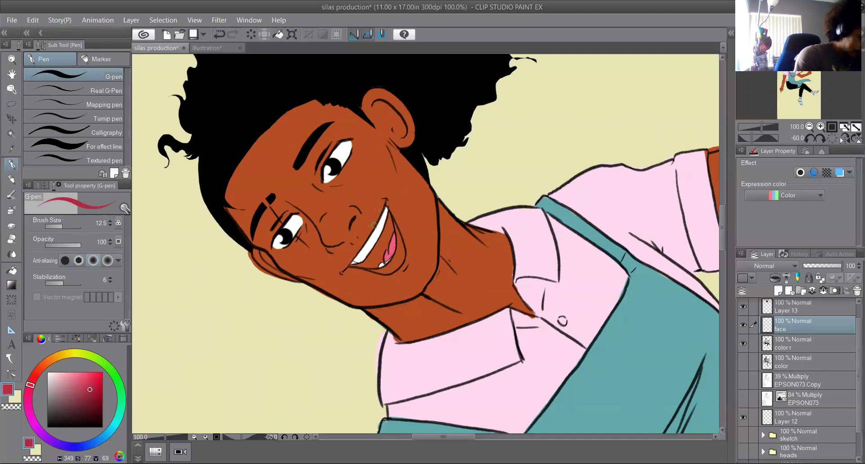
mouse_move(388, 213)
mouse_down()
mouse_move(387, 247)
mouse_move(386, 232)
mouse_move(371, 261)
mouse_move(381, 256)
mouse_move(353, 265)
mouse_up()
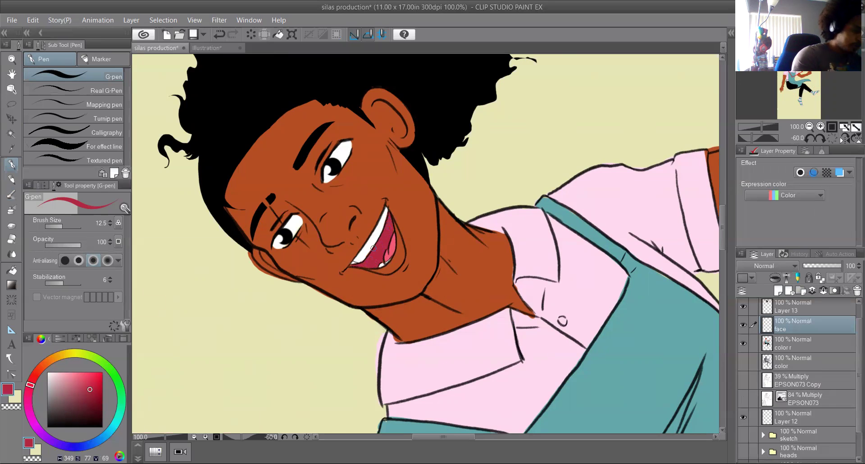
click(820, 137)
click(819, 139)
click(819, 138)
click(819, 139)
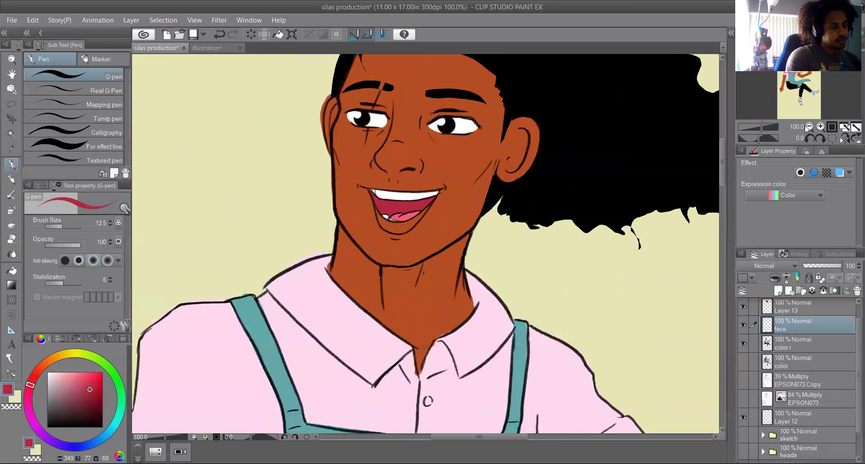
click(809, 126)
click(809, 127)
click(809, 126)
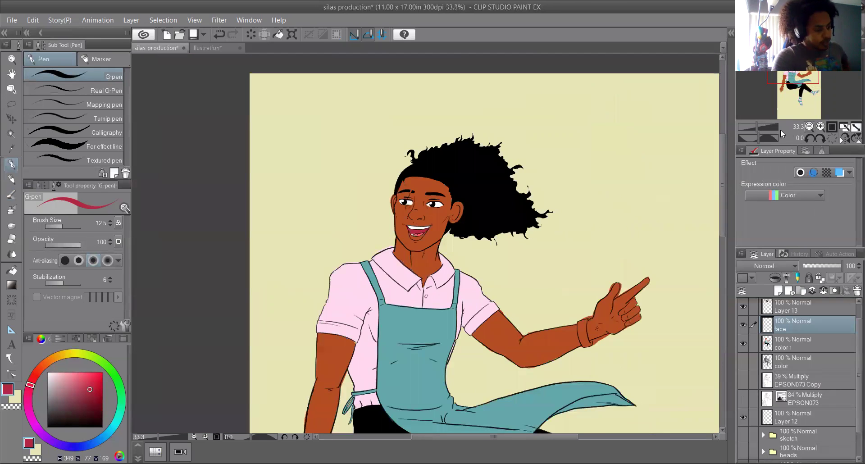
- Show the upper "sketch" folder, sample the reddish-brown swatch at the end of its palette, and hide the folder again
scroll(780, 129, down, 1)
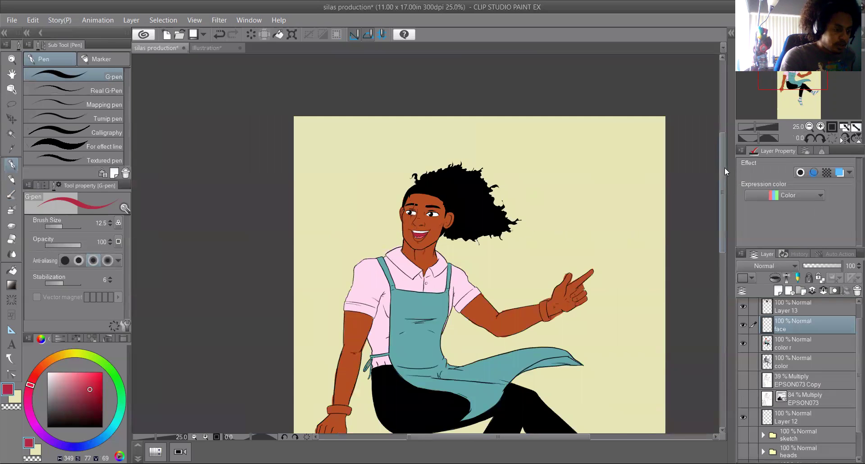
drag(718, 198, 723, 169)
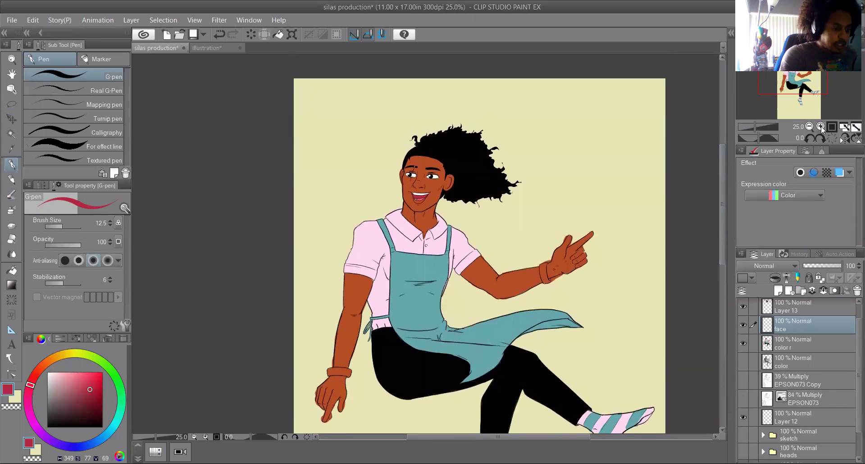
click(820, 127)
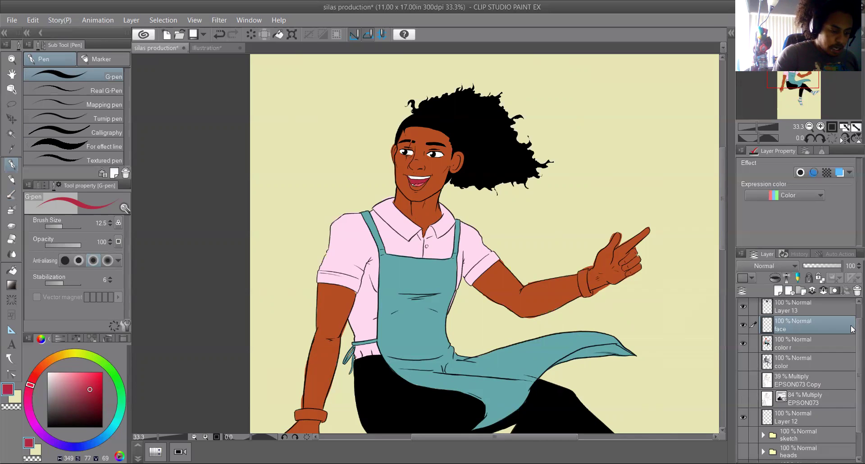
scroll(851, 338, down, 1)
scroll(849, 345, down, 1)
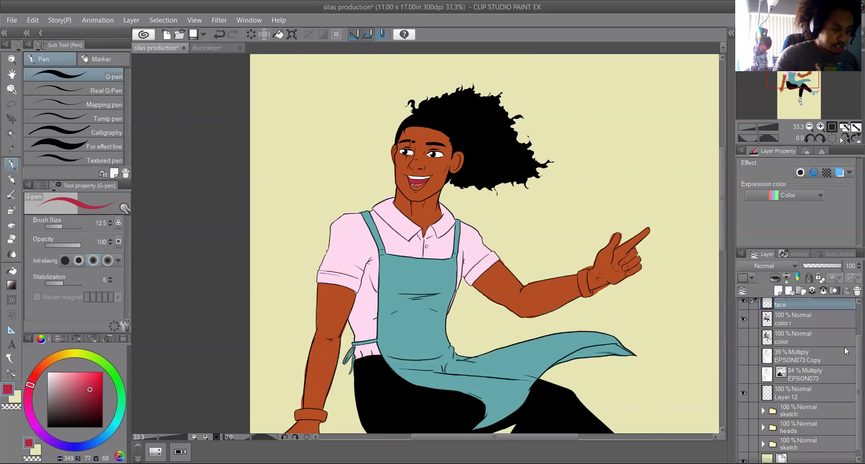
click(742, 411)
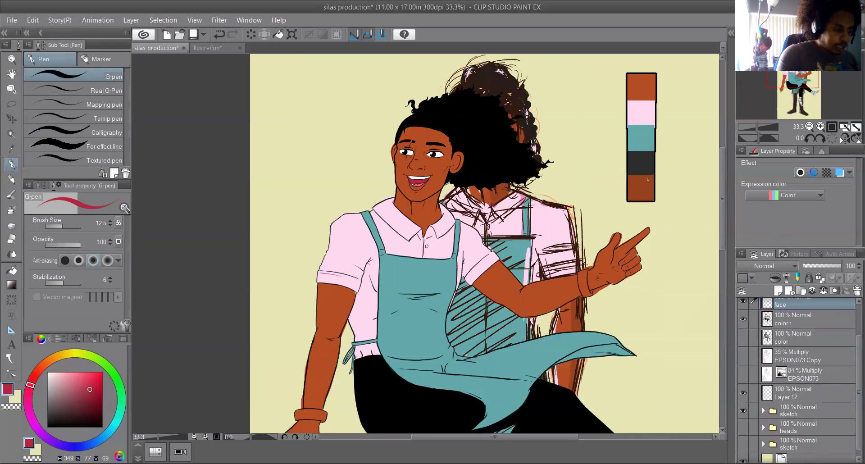
alt+click(647, 179)
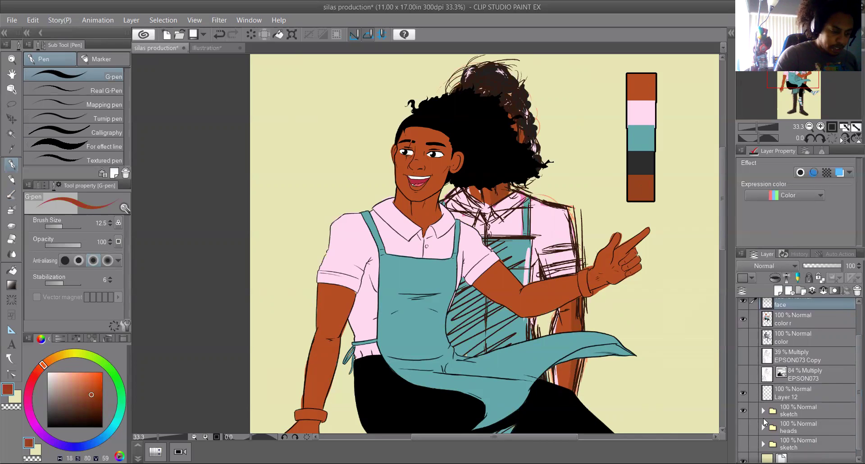
click(743, 410)
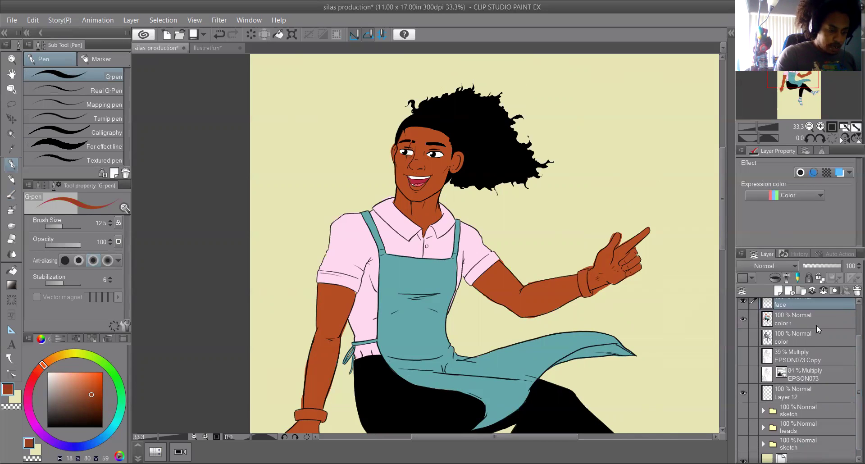
- On the "color r" layer, lasso the beard area around the mouth and jaw, fill it with reddish brown (H 18, S 80, V 59), and deselect
click(816, 326)
scroll(723, 231, up, 2)
click(820, 127)
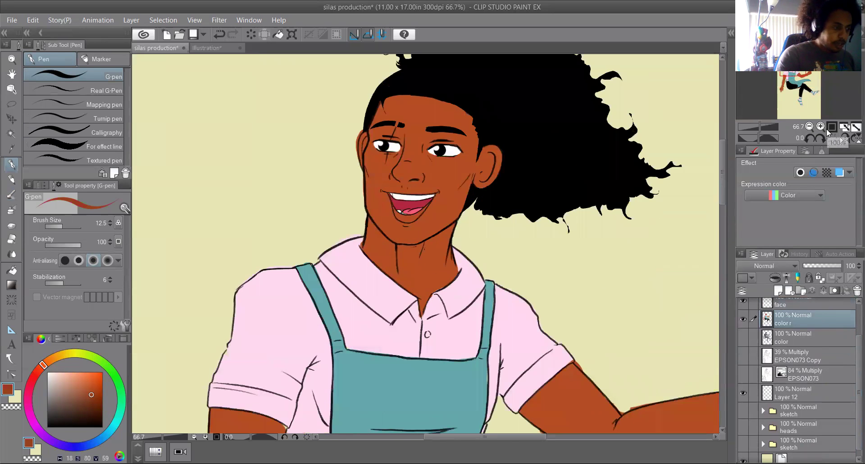
click(11, 104)
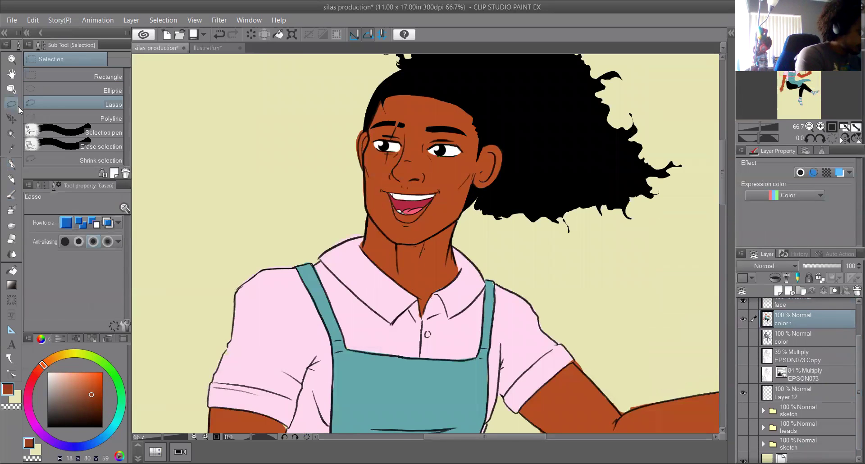
click(15, 165)
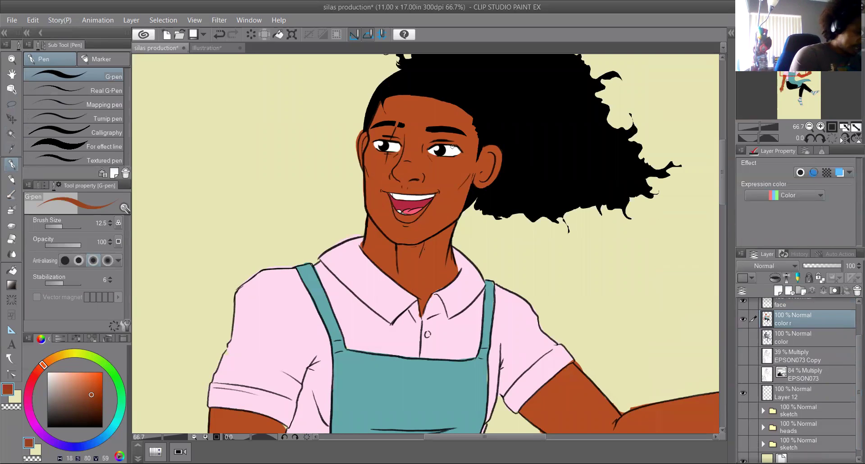
click(11, 104)
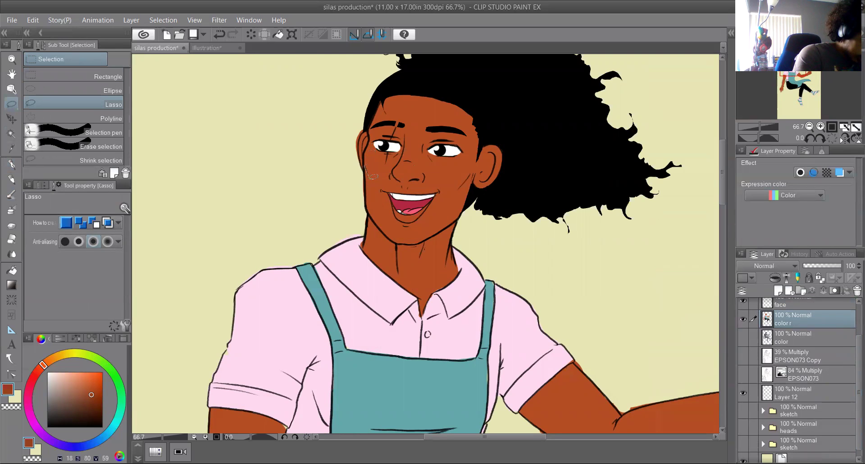
mouse_move(382, 181)
mouse_down()
mouse_move(452, 186)
mouse_move(477, 170)
mouse_move(462, 215)
mouse_move(415, 245)
mouse_move(392, 240)
mouse_move(373, 215)
mouse_move(368, 160)
mouse_up()
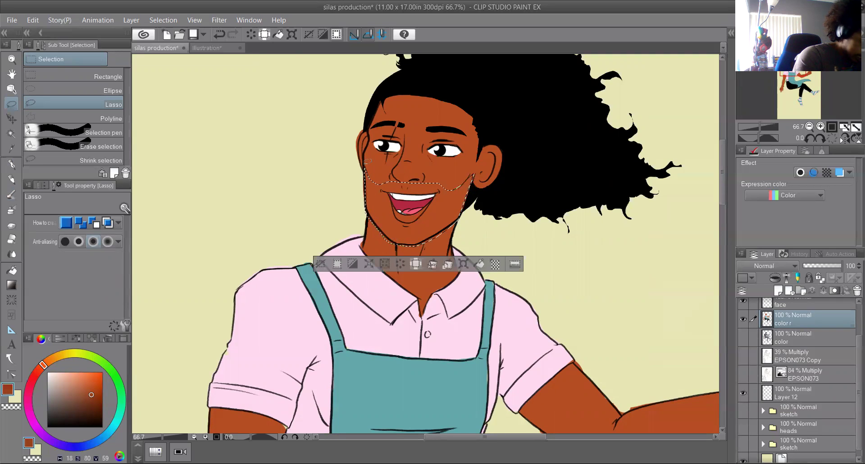
click(479, 263)
click(322, 264)
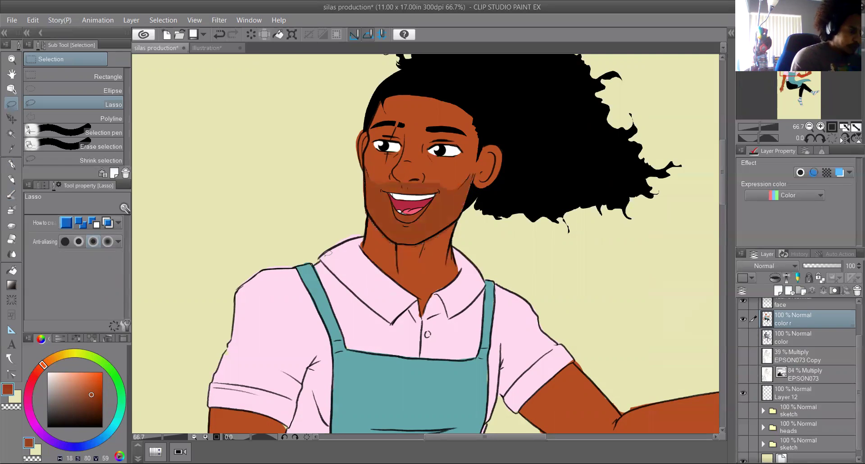
- Touch up the reddish-brown beard shading along the jawline with the G-pen at brush size 12.5
click(809, 126)
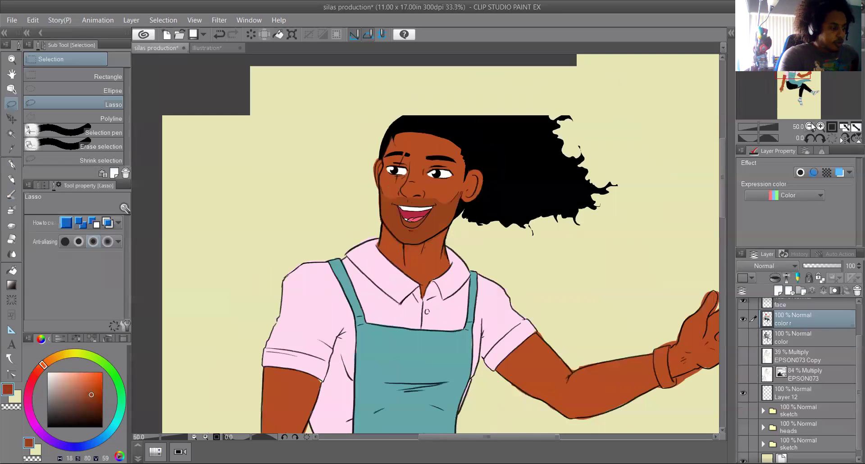
click(810, 126)
click(819, 126)
click(820, 126)
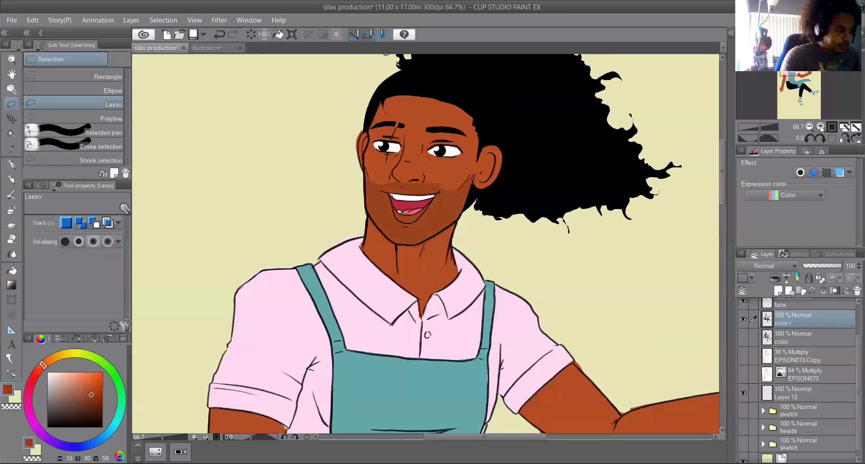
drag(726, 180, 729, 164)
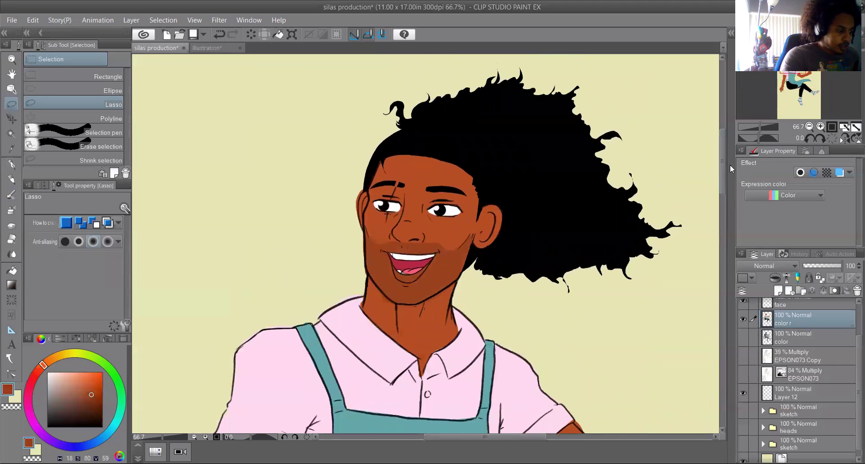
click(11, 164)
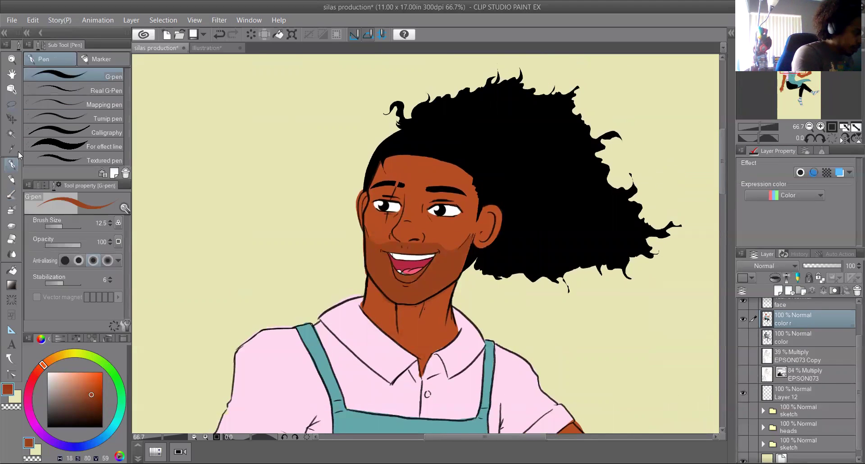
mouse_move(367, 279)
mouse_down()
mouse_move(392, 303)
mouse_move(414, 305)
mouse_move(446, 292)
mouse_up()
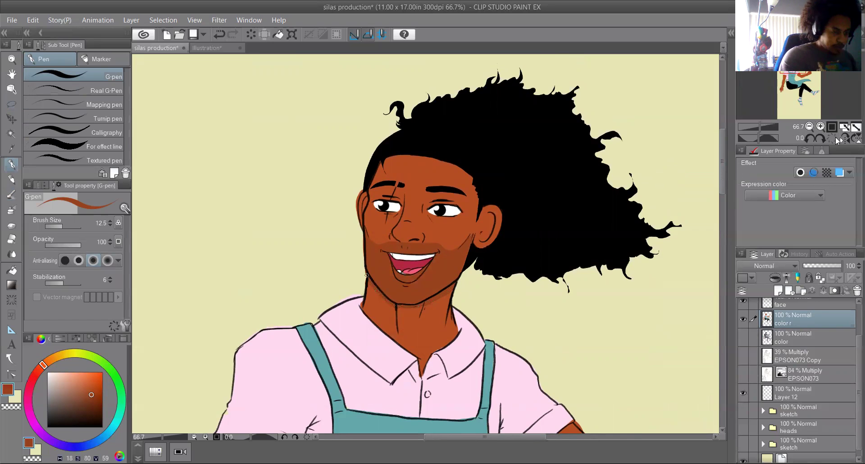
click(809, 126)
click(808, 126)
drag(725, 177, 723, 210)
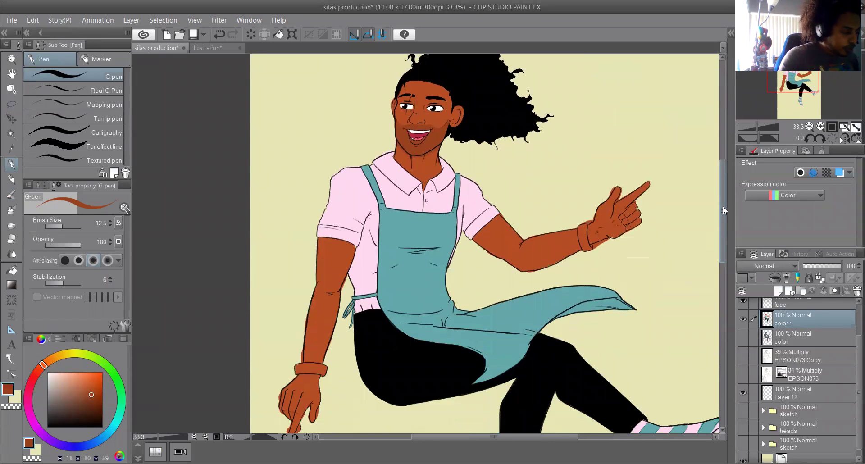
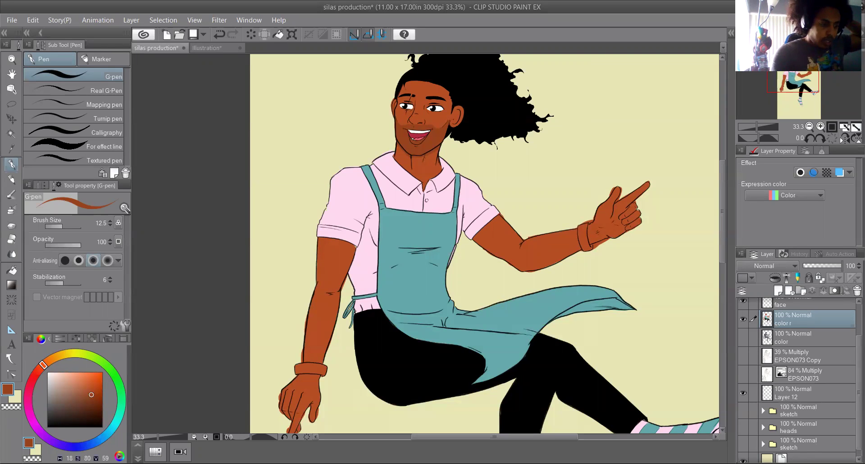
scroll(722, 176, down, 1)
scroll(720, 165, up, 2)
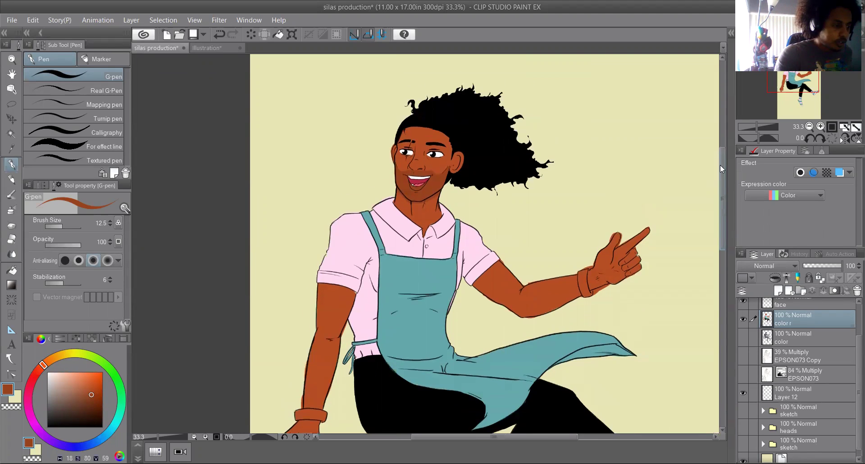
scroll(718, 168, down, 5)
scroll(722, 195, down, 2)
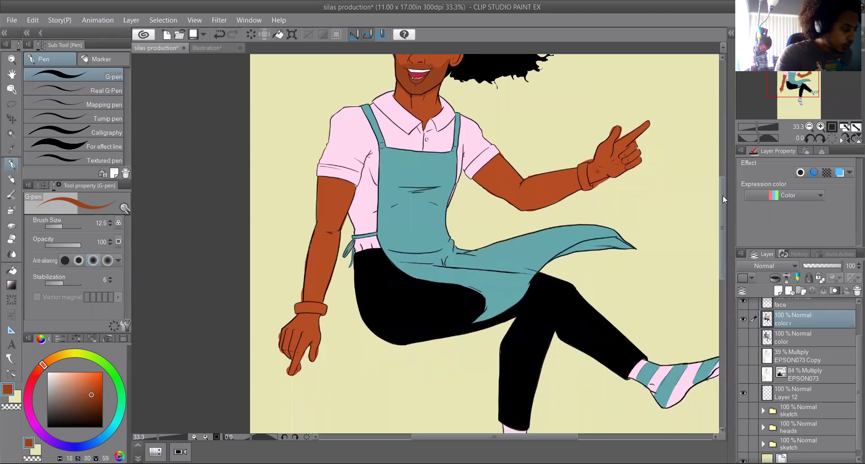
scroll(723, 194, up, 4)
scroll(723, 196, down, 3)
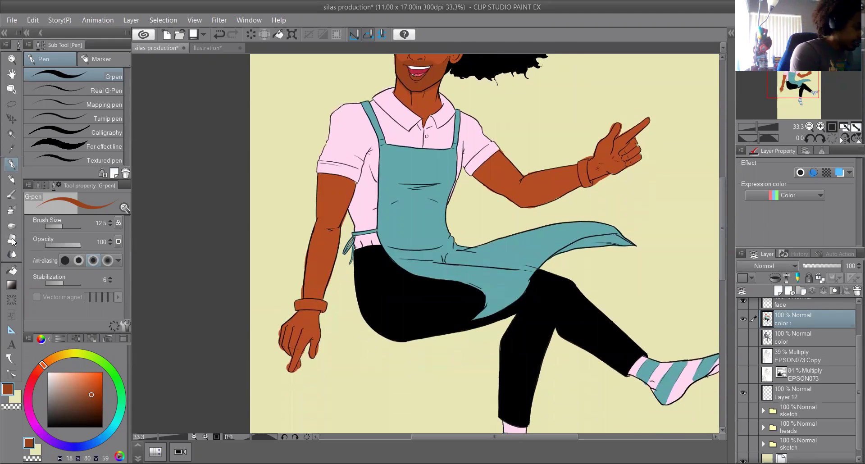
- Sample the shirt's pale pink (H 325, S 15, V 100) to touch up the shirt beside the lowered arm with the G-pen
key(e)
click(820, 126)
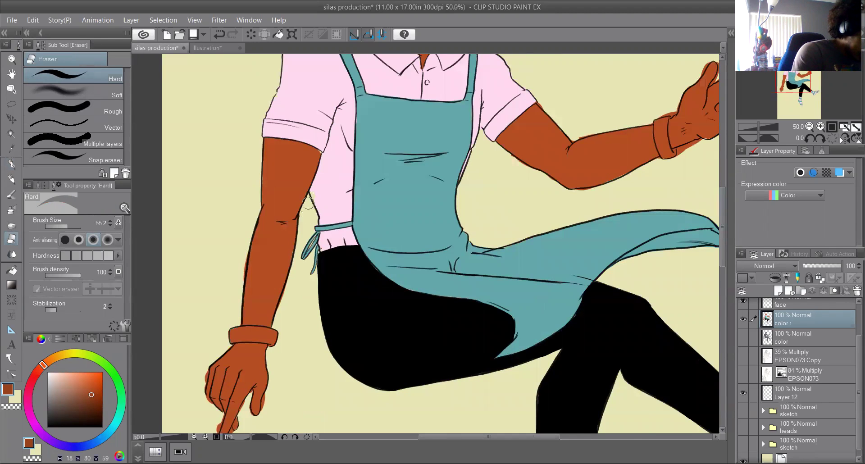
alt+click(303, 217)
click(12, 165)
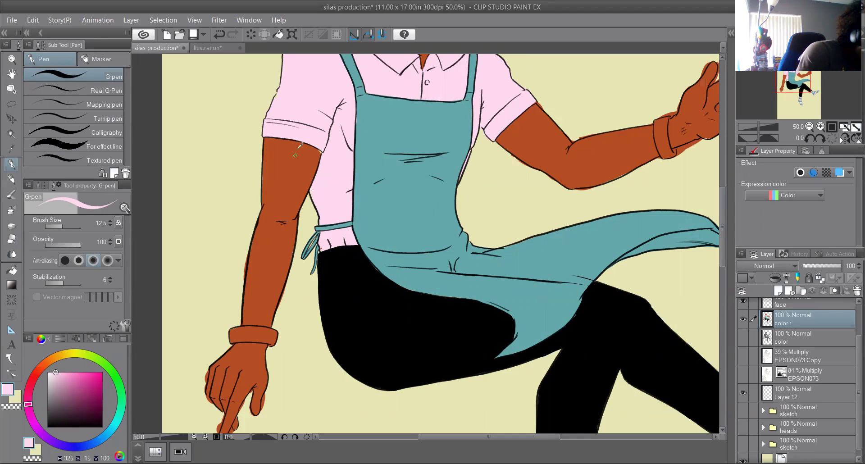
- Erase the skin color spilling outside the lowered hand's outline and repaint its pointing fingertip in the arm's skin tone (H 18, S 80, V 70)
alt+click(319, 152)
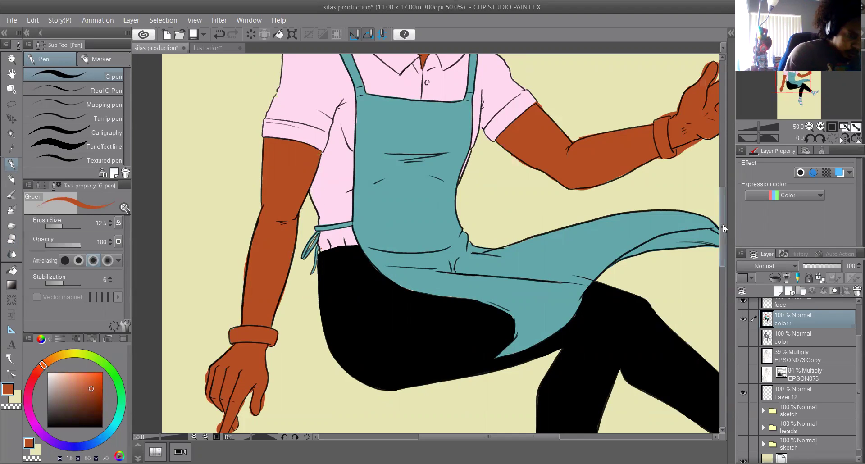
scroll(722, 223, down, 4)
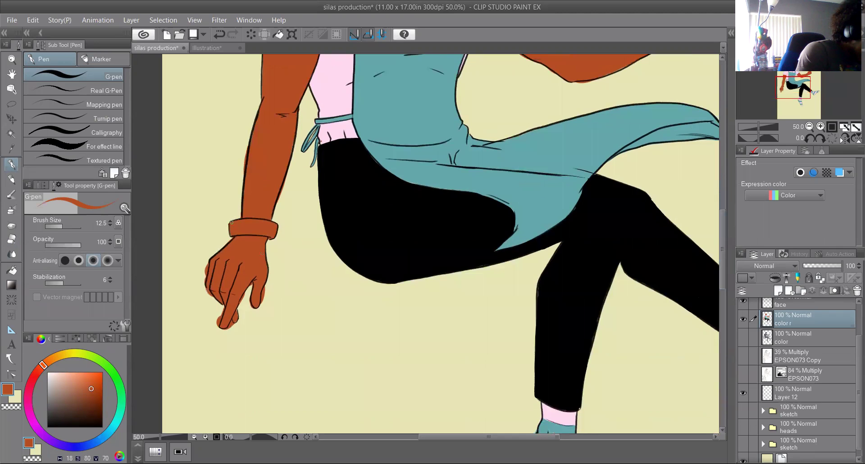
key(e)
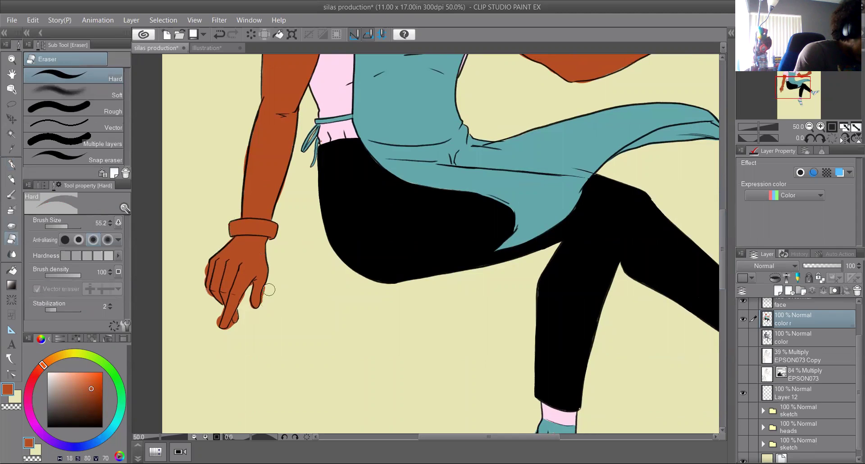
mouse_move(266, 300)
mouse_down()
mouse_move(251, 283)
mouse_move(228, 330)
mouse_move(217, 326)
mouse_move(221, 306)
mouse_move(205, 259)
mouse_move(204, 302)
mouse_move(206, 293)
mouse_up()
key(p)
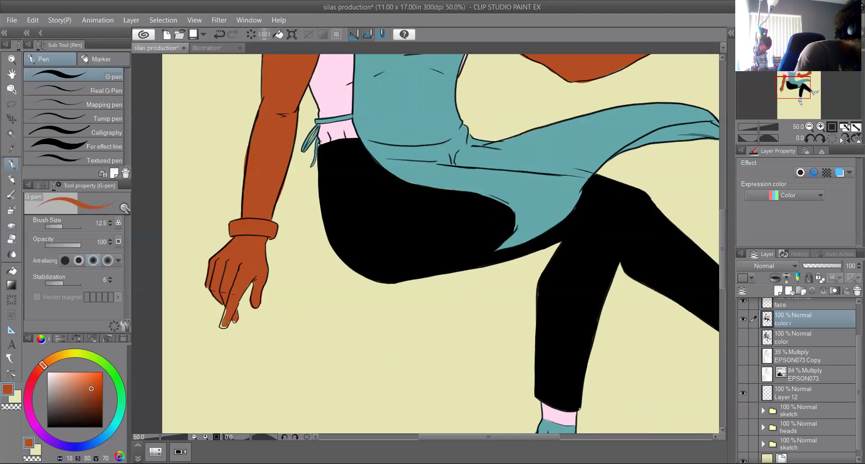
drag(225, 309, 222, 323)
- Lasso the wristband on the lowered arm, fill it with black, and clear the selection
mouse_move(722, 280)
mouse_down()
mouse_move(724, 244)
mouse_move(725, 266)
mouse_up()
click(809, 138)
click(809, 137)
click(809, 138)
click(809, 138)
click(809, 137)
click(819, 127)
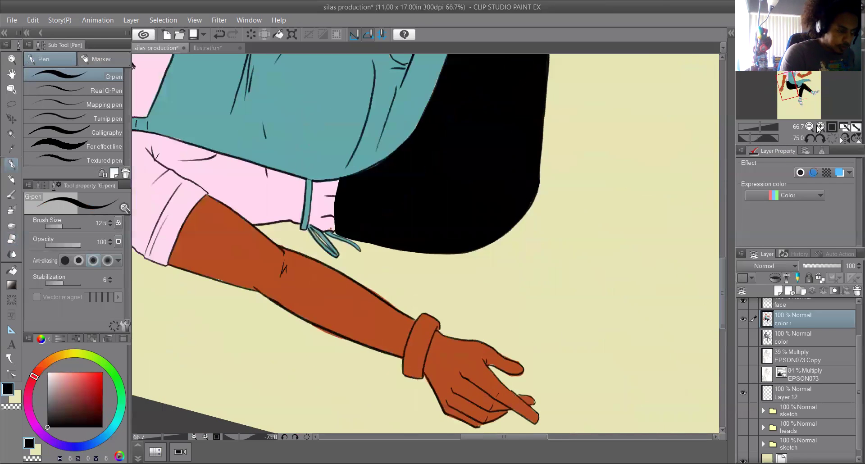
click(11, 103)
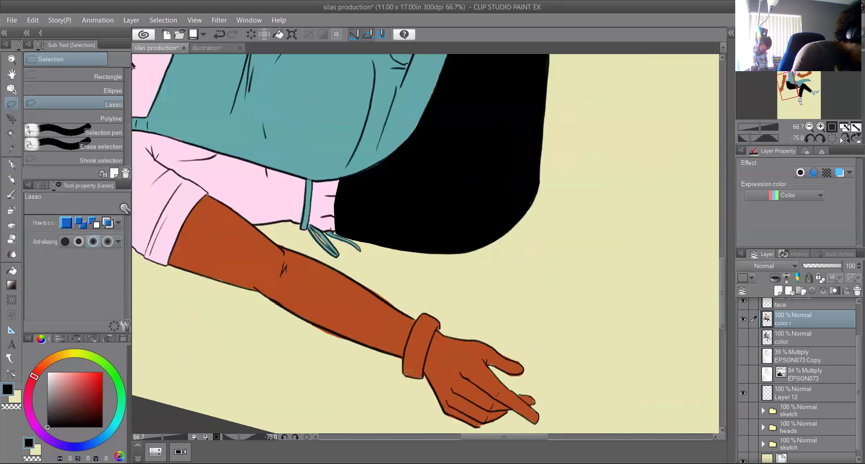
mouse_move(403, 375)
mouse_down()
mouse_move(427, 355)
mouse_move(439, 321)
mouse_move(431, 313)
mouse_move(421, 316)
mouse_move(406, 361)
mouse_up()
click(480, 397)
click(322, 398)
- Paint the remaining edges of the lowered arm's wristband black with the G-pen at brush size 12.5
key(p)
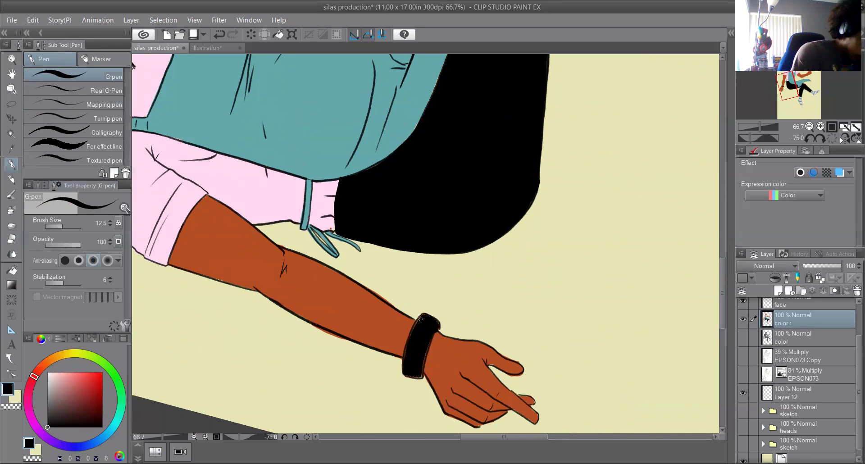
drag(404, 358, 408, 341)
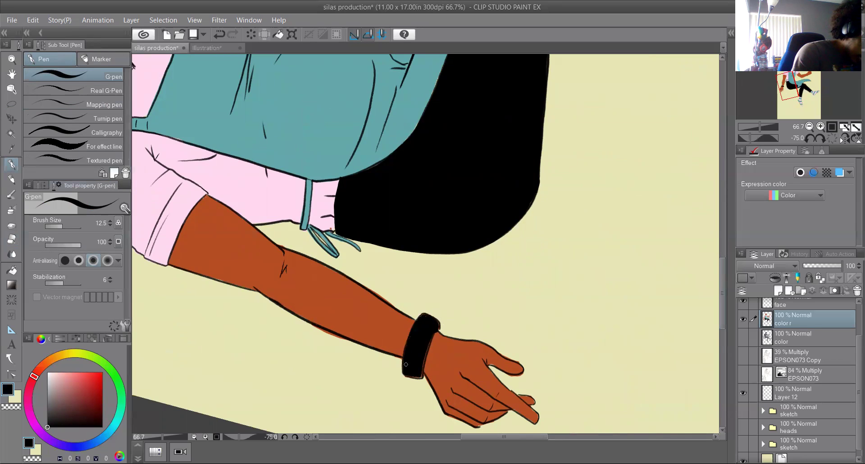
drag(421, 376, 433, 318)
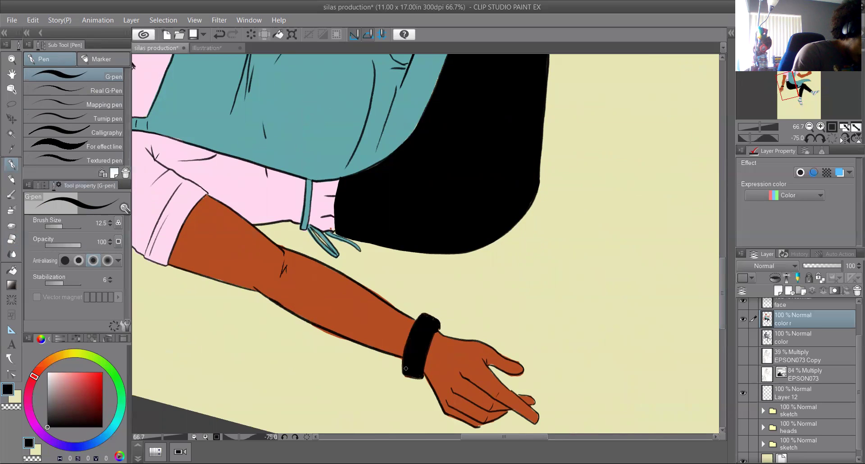
- Lasso the wristband on the outstretched arm, fill it with black, and clear the selection
drag(722, 265, 732, 176)
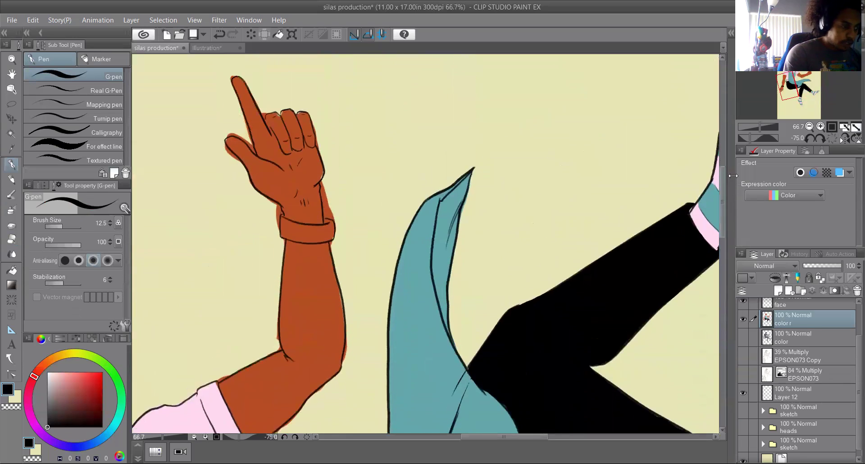
click(820, 138)
click(820, 138)
click(820, 138)
click(820, 138)
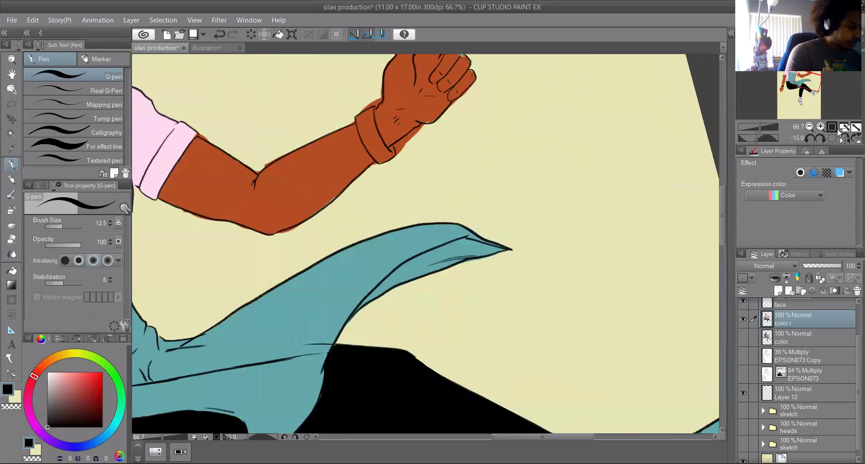
click(808, 138)
click(808, 138)
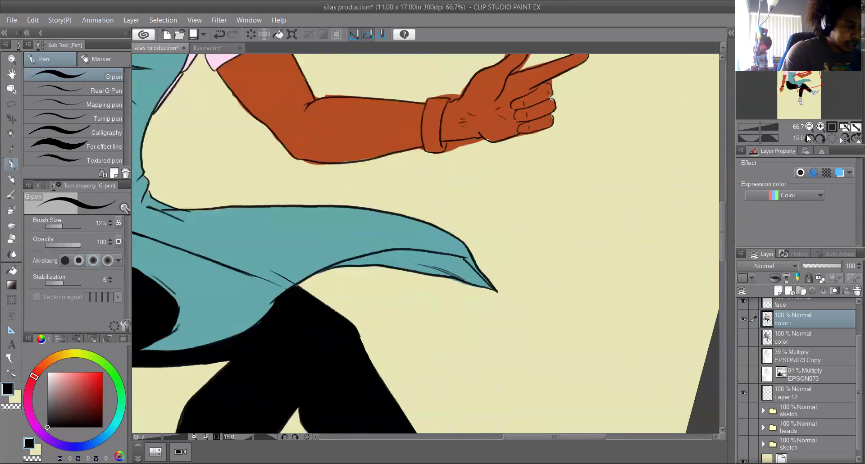
drag(720, 216, 726, 188)
key(m)
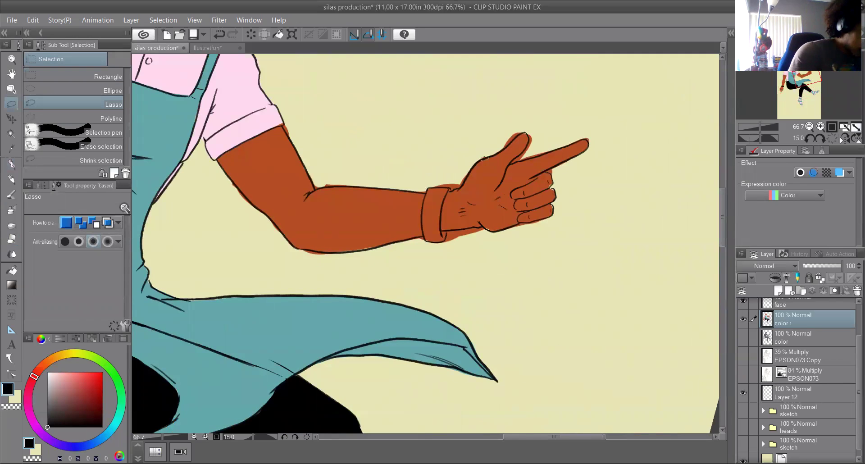
mouse_move(427, 186)
mouse_down()
mouse_move(425, 226)
mouse_move(436, 238)
mouse_move(449, 226)
mouse_move(448, 185)
mouse_up()
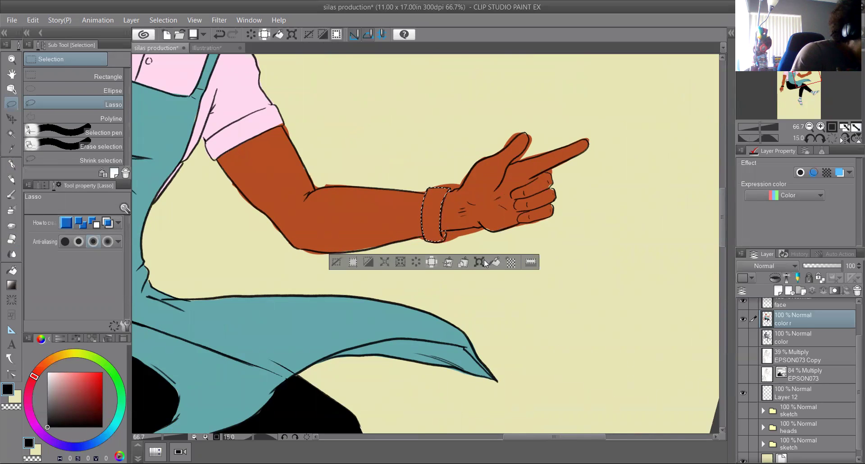
click(495, 263)
click(349, 262)
- Cover the remaining edges of the outstretched arm's wristband with black and sample the hand's skin tone (H 18, S 80, V 70)
key(p)
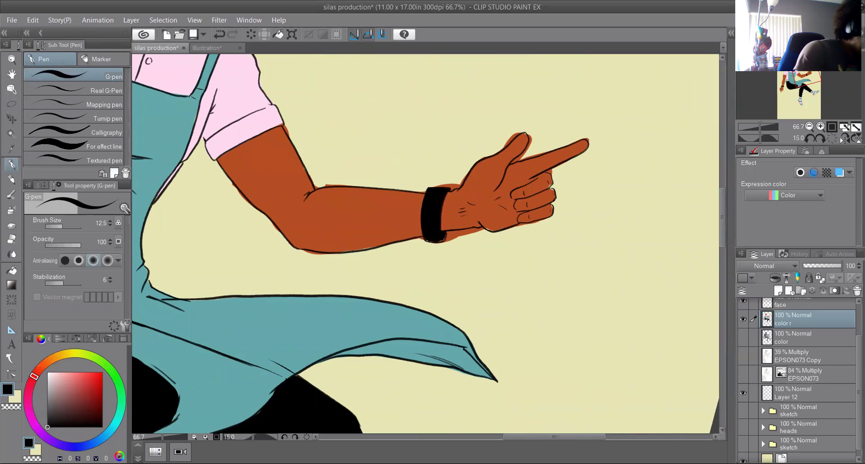
drag(444, 237, 426, 239)
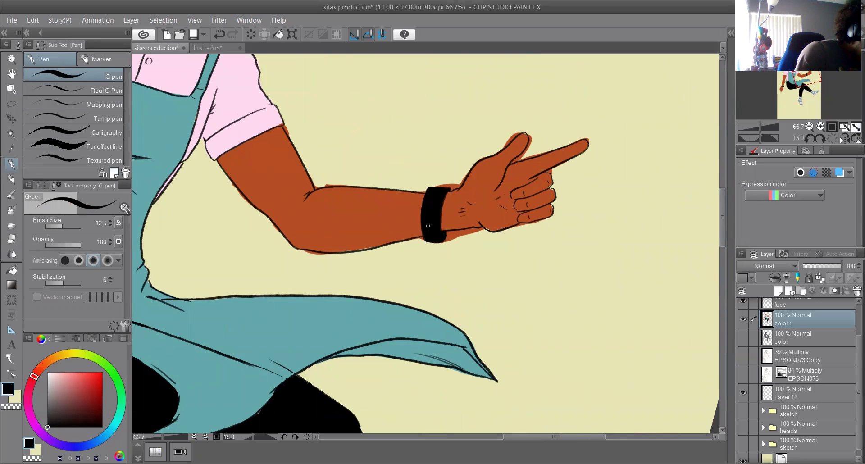
alt+click(507, 208)
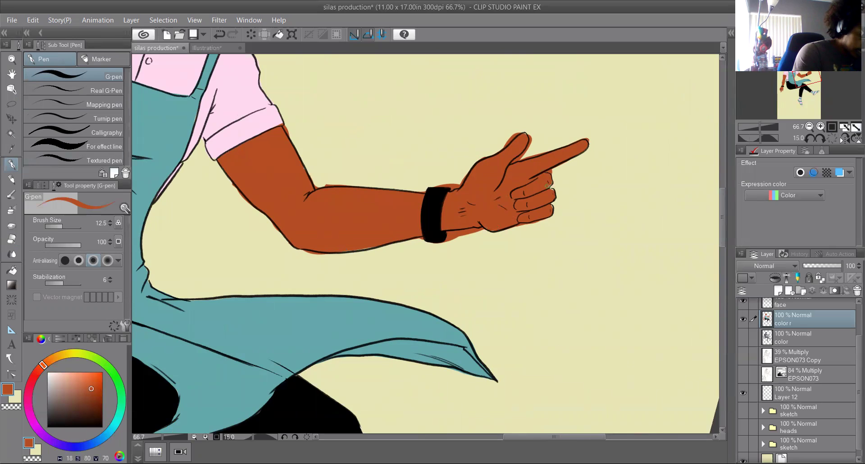
- Touch up the outstretched forearm's lower edge with skin tone and erase the color spill around the arm with the Hard eraser at size 55.2
drag(380, 242, 351, 249)
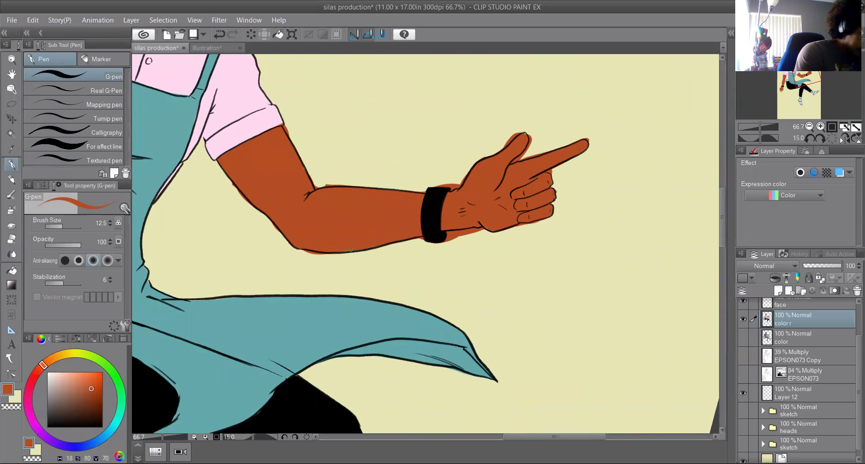
click(12, 239)
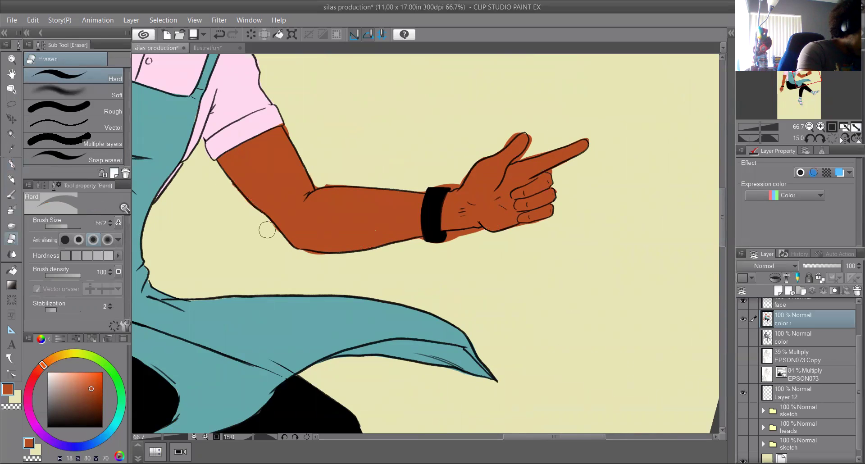
drag(325, 260, 299, 251)
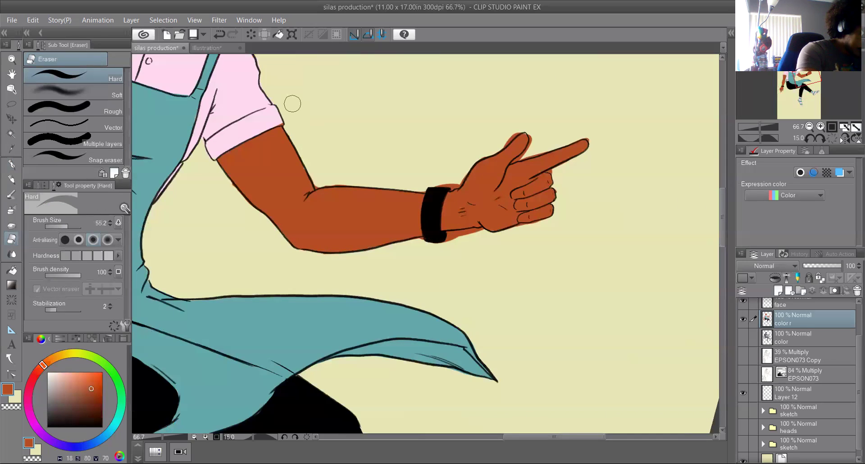
- Sample the shirt's pink for the G-pen at the sleeve cuff, and sample the hand's skin tone (H 18, S 80, V 70) again
alt+click(222, 106)
click(12, 164)
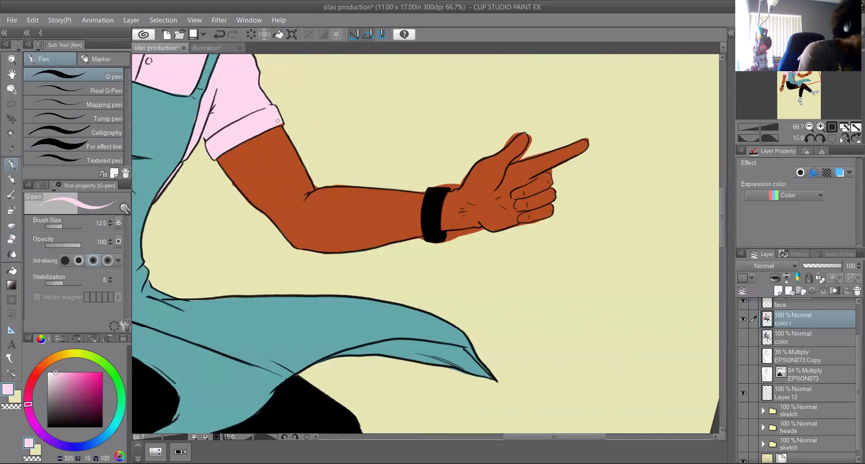
click(11, 104)
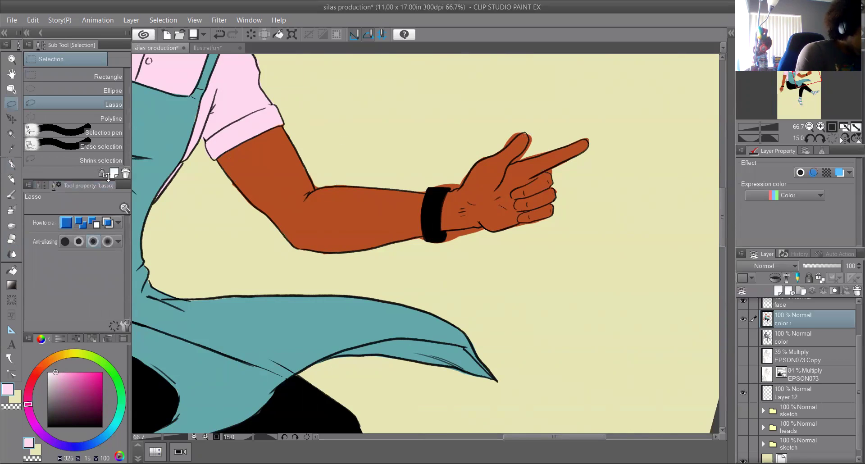
click(14, 164)
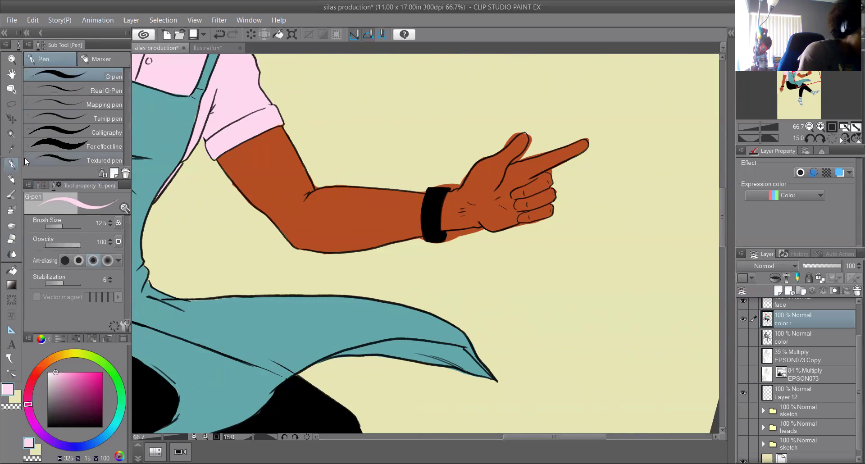
alt+click(516, 139)
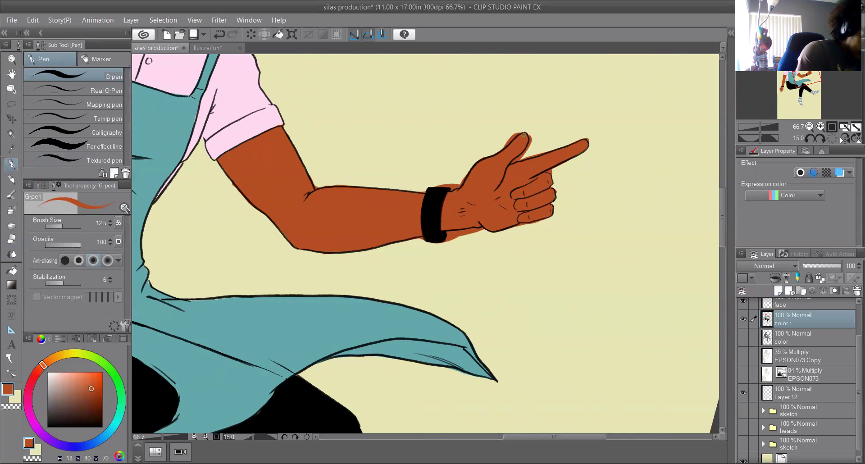
- Erase the skin-color spill around the pointing hand, thumb, fingers and wristband with the Hard eraser at size 26.3
click(12, 239)
click(65, 225)
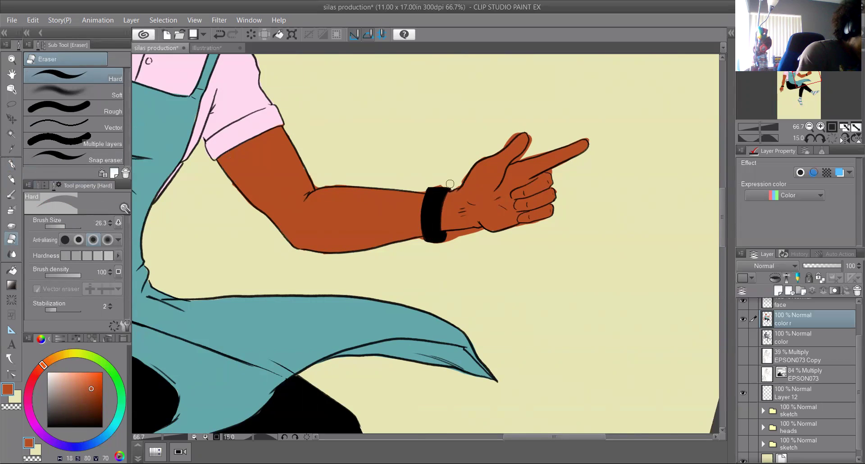
mouse_move(496, 139)
mouse_down()
mouse_move(520, 129)
mouse_move(535, 132)
mouse_move(518, 159)
mouse_move(561, 145)
mouse_move(522, 159)
mouse_move(590, 139)
mouse_up()
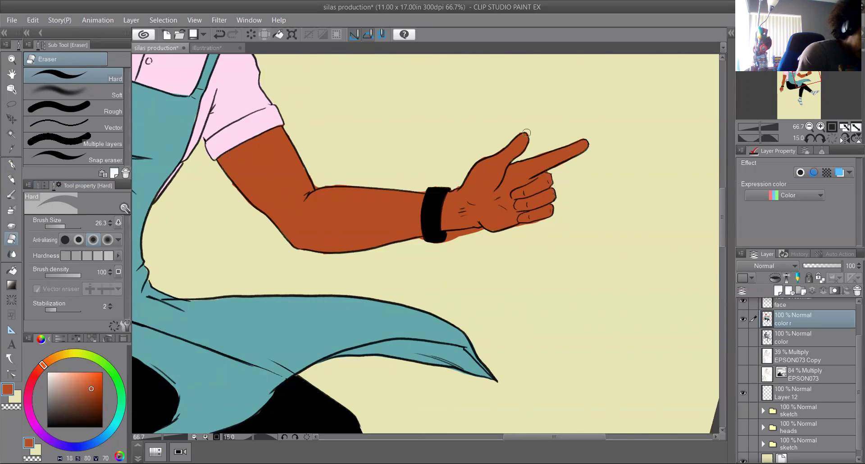
mouse_move(552, 219)
mouse_down()
mouse_move(448, 233)
mouse_move(460, 236)
mouse_move(416, 241)
mouse_up()
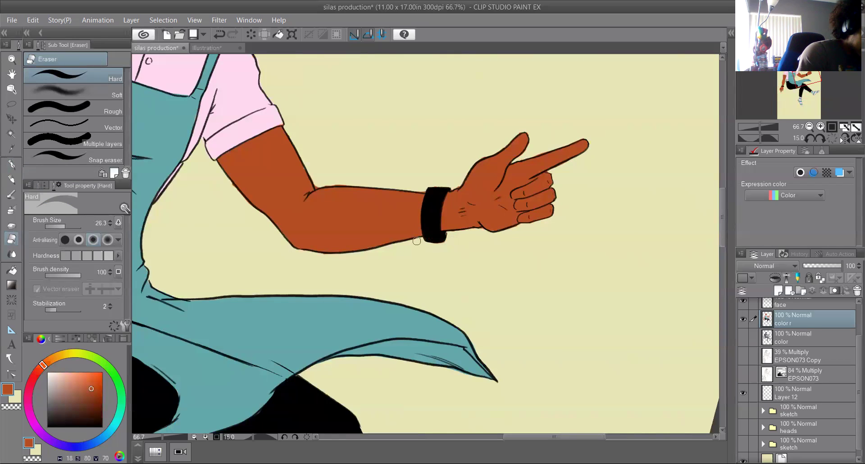
- Reset the canvas rotation to 0 degrees and save the document with the whole figure's upper body in view
click(809, 127)
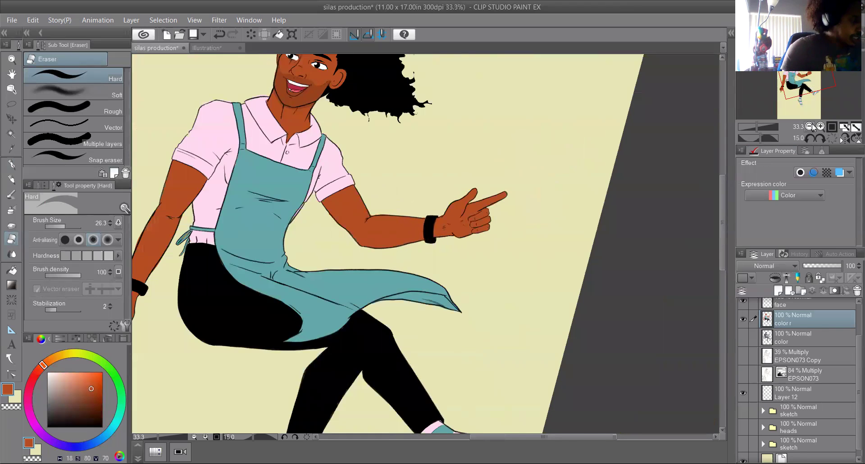
click(811, 138)
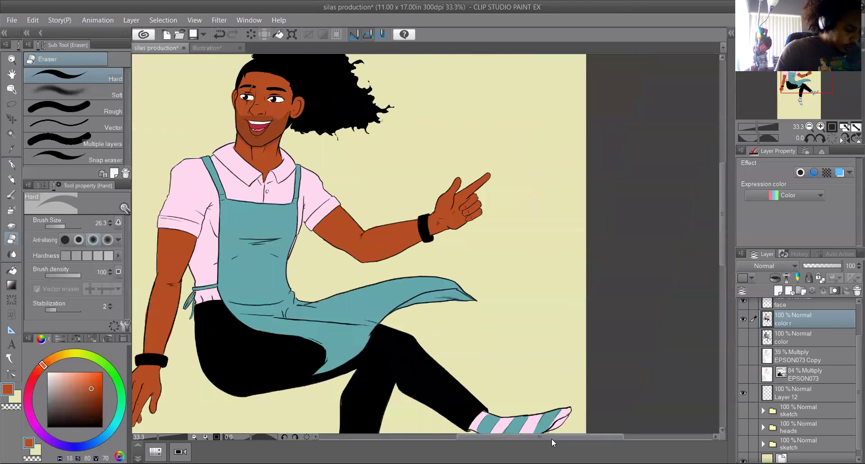
drag(552, 439, 543, 430)
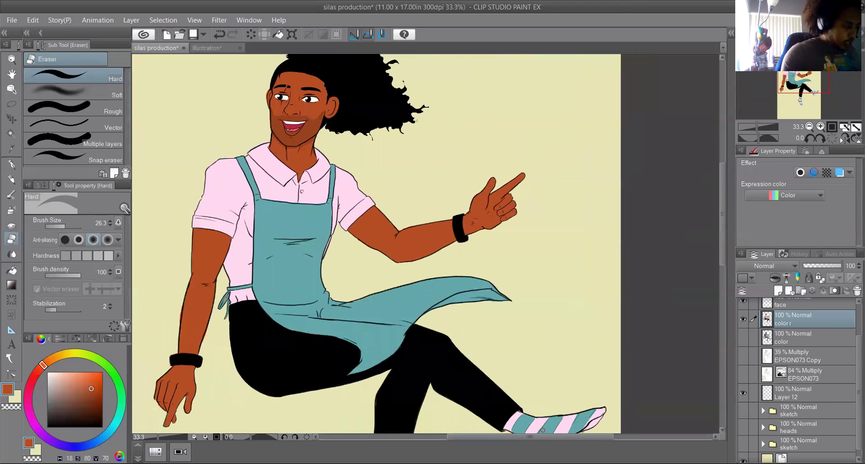
click(193, 35)
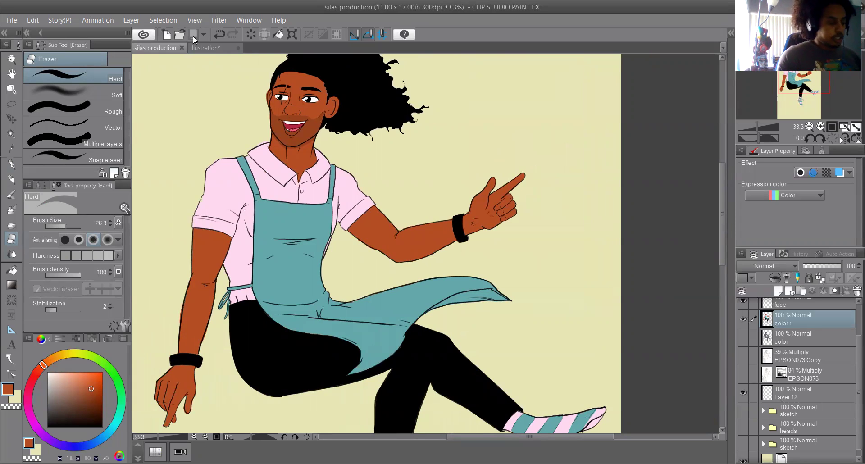
mouse_move(721, 173)
mouse_down()
mouse_move(716, 231)
mouse_move(715, 177)
mouse_up()
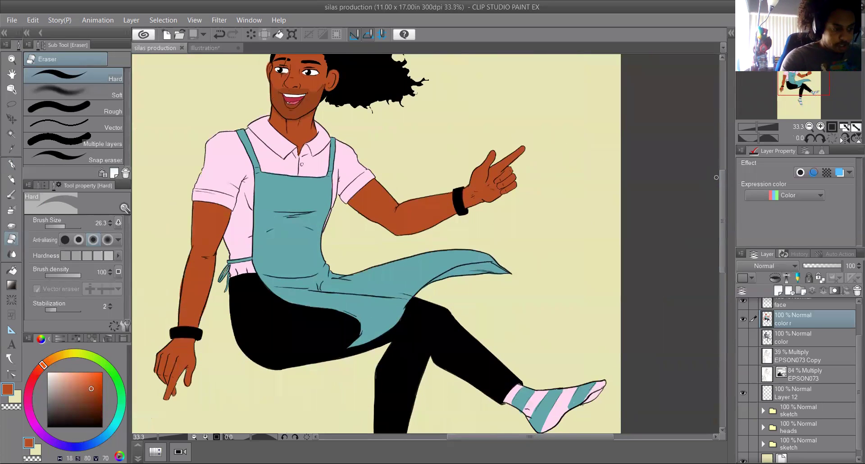